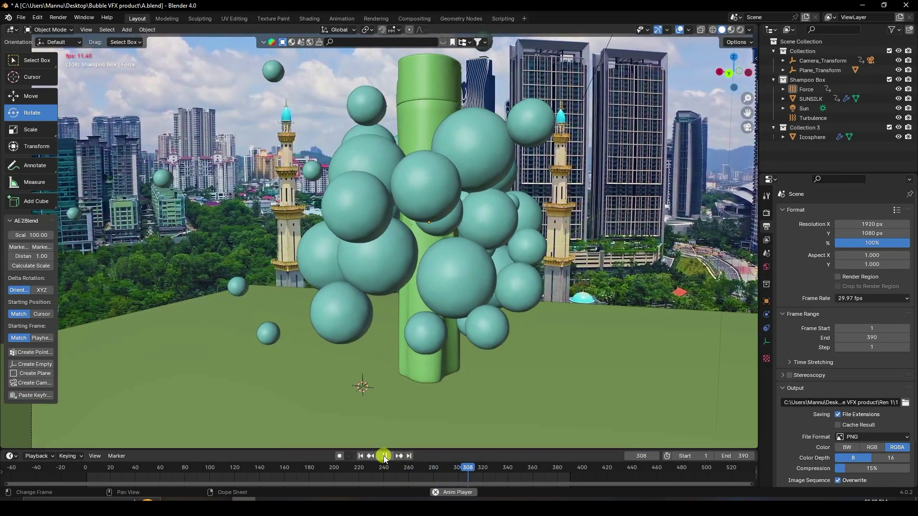
Stop playback, switch to Material Preview shading and jump to frame 203
{"action": "left_click", "coordinate": [384, 456]}
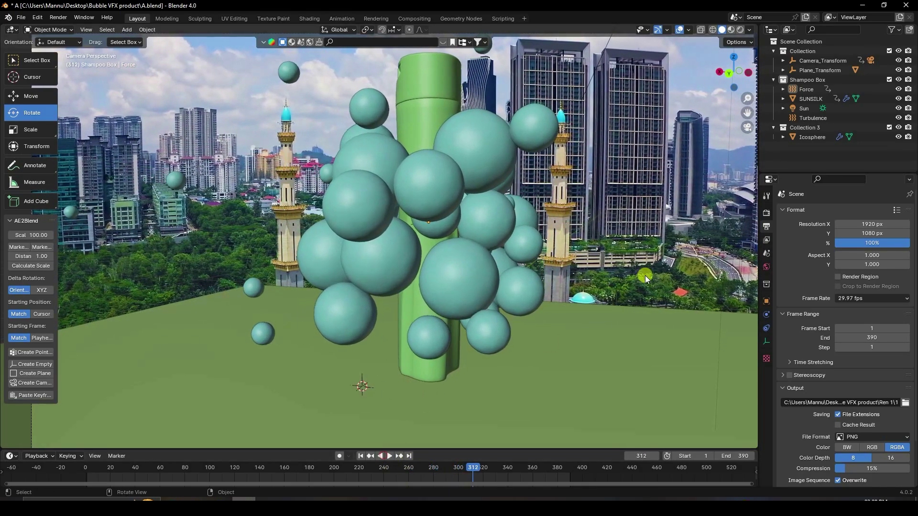
{"action": "left_click", "coordinate": [730, 30]}
{"action": "left_click", "coordinate": [340, 466]}
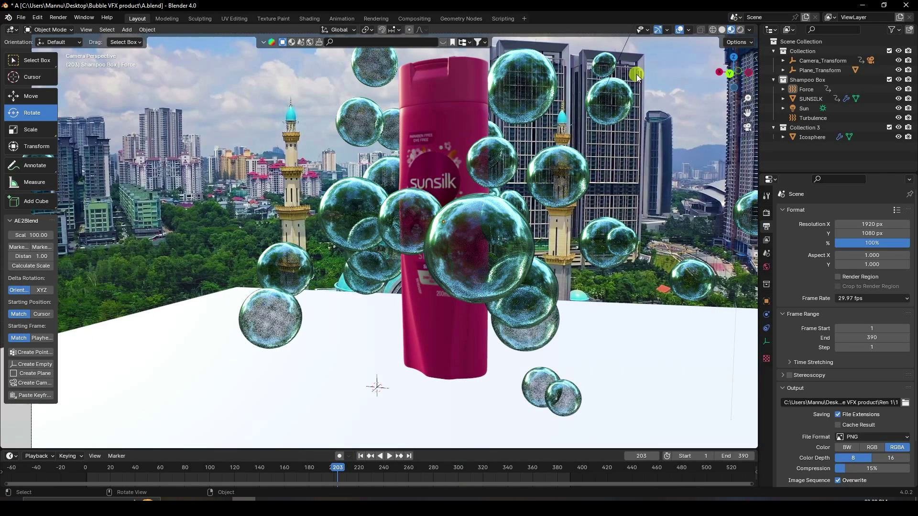
Play the bubble animation in Rendered shading from frame 203 to frame 229, then open the File menu
{"action": "left_click", "coordinate": [742, 30]}
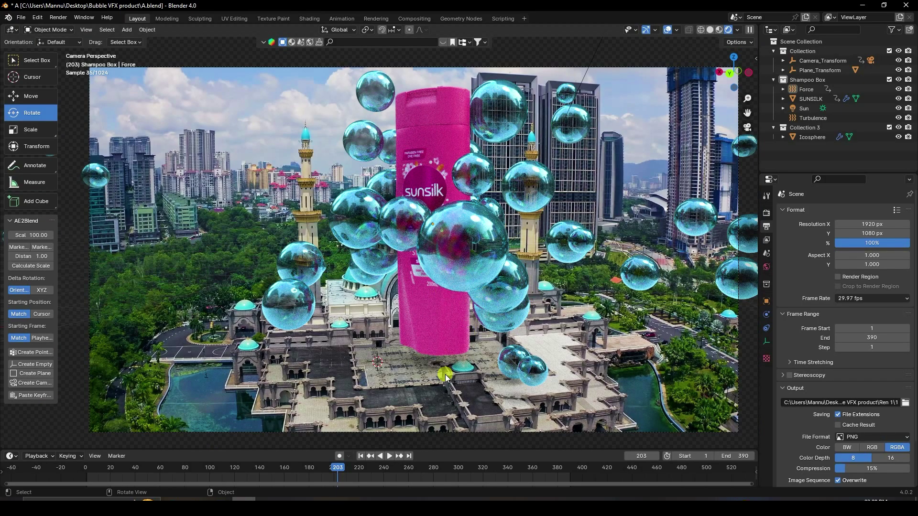
{"action": "left_click", "coordinate": [389, 456]}
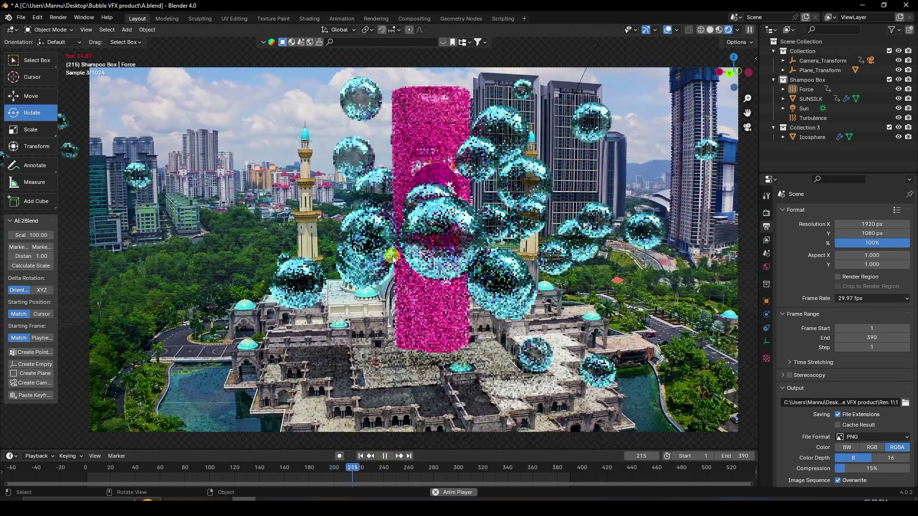
{"action": "left_click", "coordinate": [385, 456]}
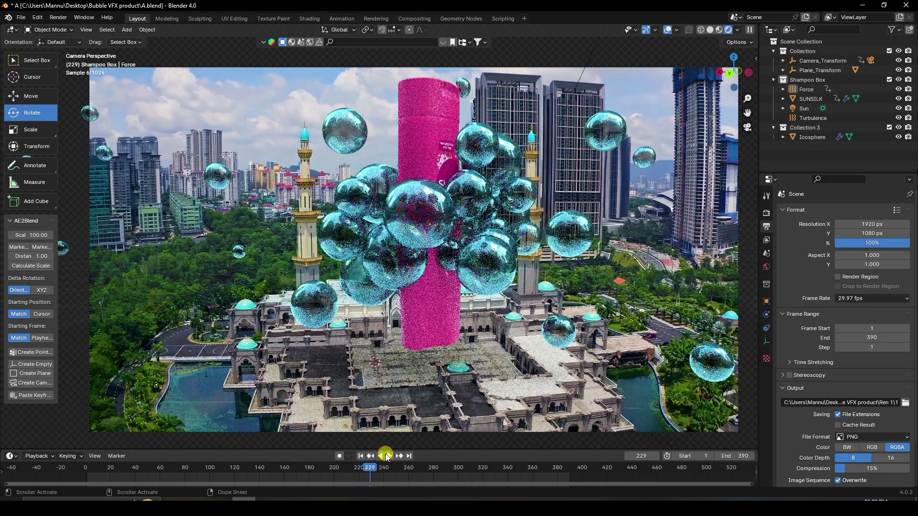
{"action": "left_click", "coordinate": [21, 18]}
Start a new General file without saving the bubble scene
{"action": "mouse_move", "coordinate": [33, 31]}
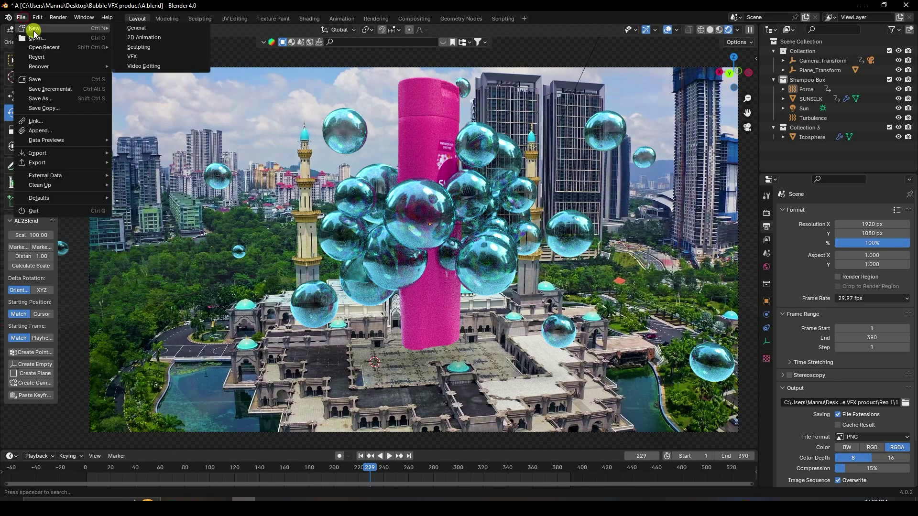
{"action": "left_click", "coordinate": [129, 27]}
{"action": "left_click", "coordinate": [472, 271]}
Delete the default camera, cube and light, widen the toolbar, and switch to After Effects
{"action": "left_click_drag", "start_coordinate": [151, 159], "coordinate": [590, 341]}
{"action": "key", "text": "Delete"}
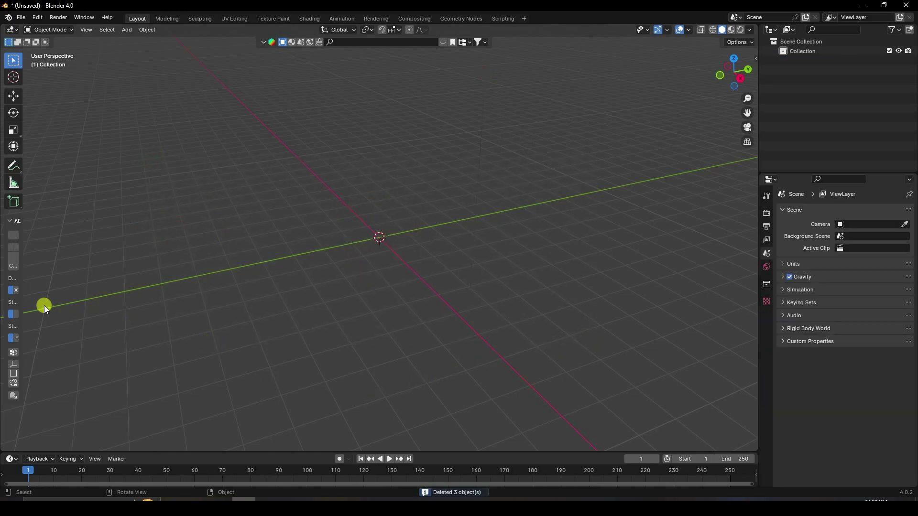
{"action": "left_click_drag", "start_coordinate": [20, 293], "coordinate": [56, 300]}
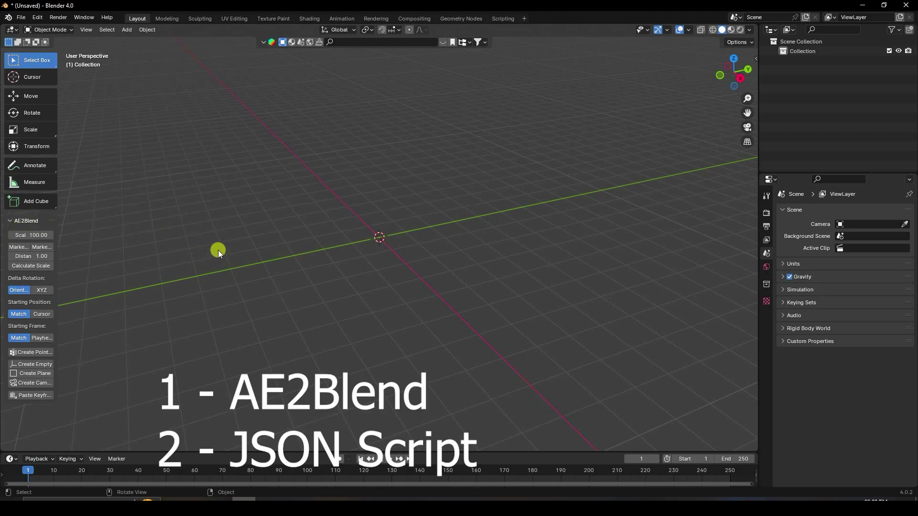
{"action": "left_click", "coordinate": [223, 500]}
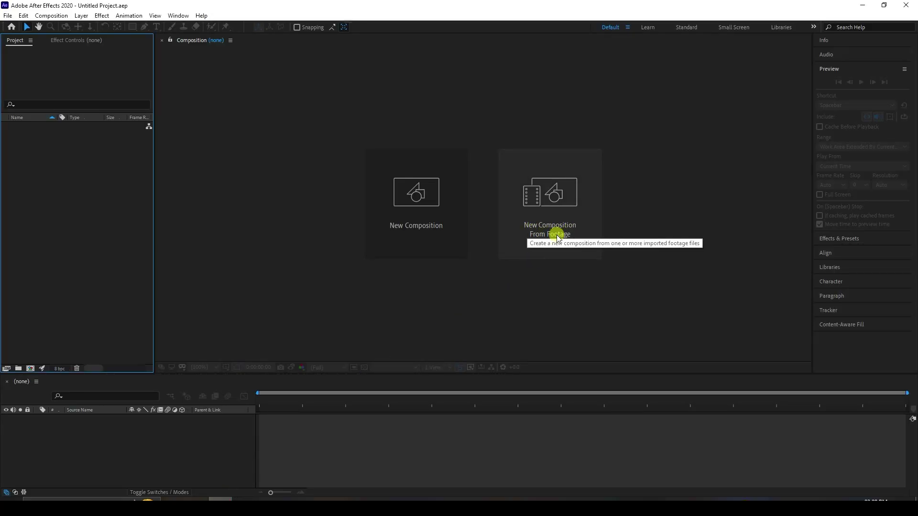
Create a new composition from the aerial mosque MP4 clip
{"action": "left_click", "coordinate": [544, 235]}
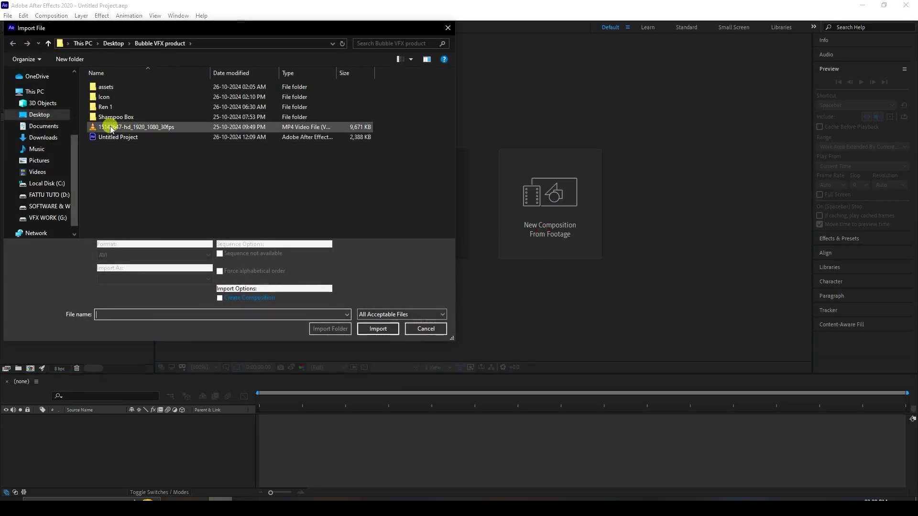
{"action": "left_click", "coordinate": [111, 128]}
{"action": "left_click", "coordinate": [377, 328]}
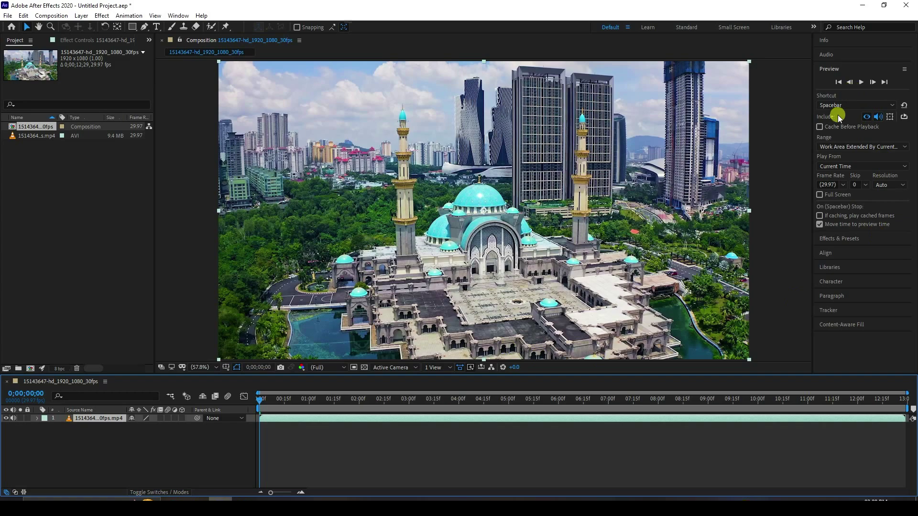
Run Track Camera on the footage and select three track points on the courtyard floor
{"action": "left_click", "coordinate": [832, 308]}
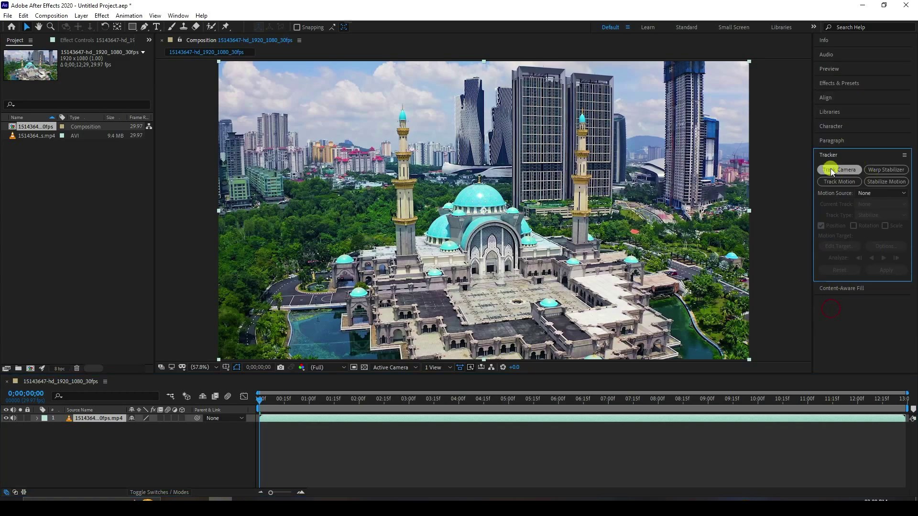
{"action": "left_click", "coordinate": [831, 169]}
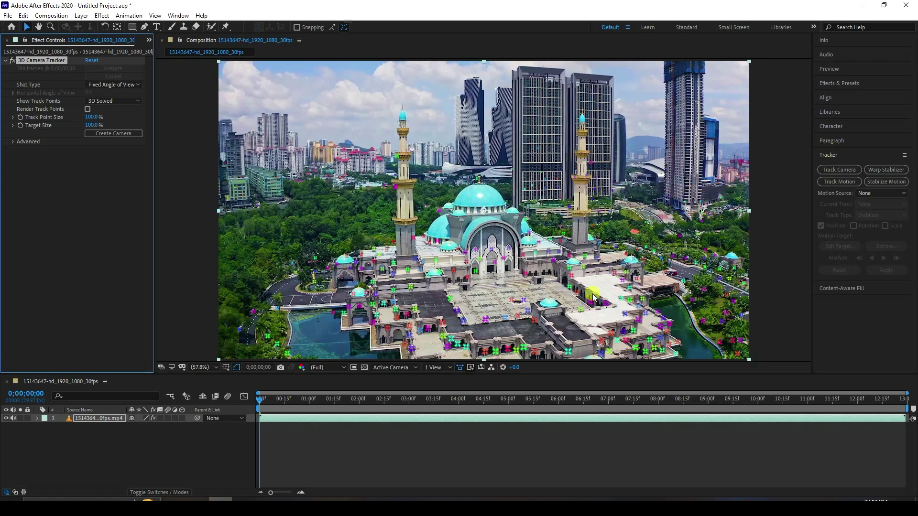
{"action": "left_click", "coordinate": [480, 310]}
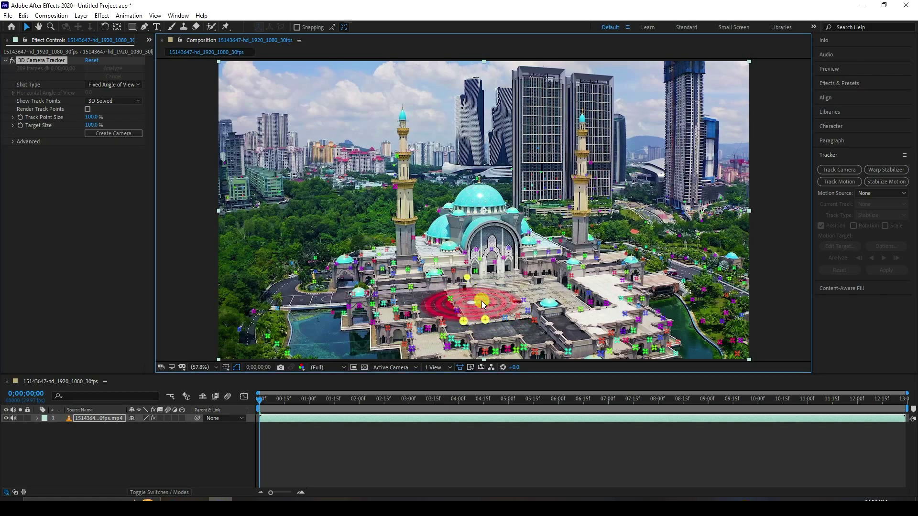
Set the courtyard track points as ground plane and origin, then create a solid and camera
{"action": "right_click", "coordinate": [481, 300]}
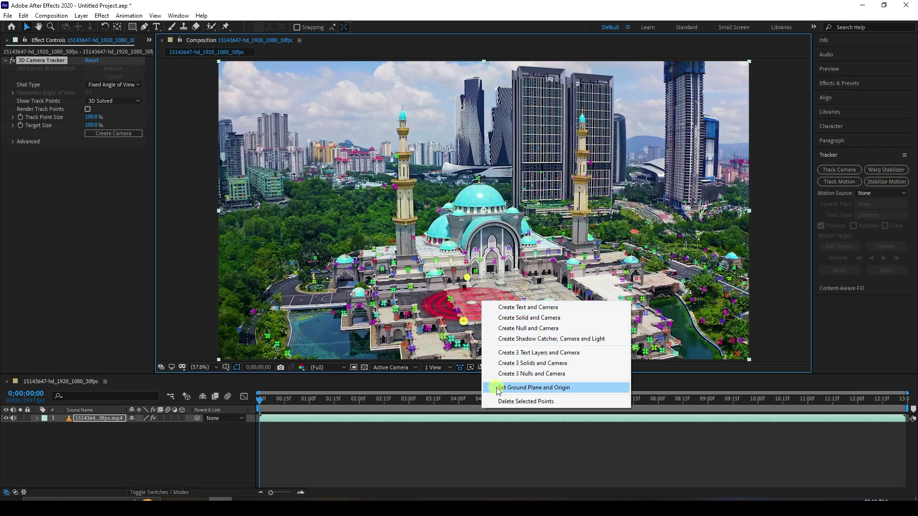
{"action": "left_click", "coordinate": [550, 389]}
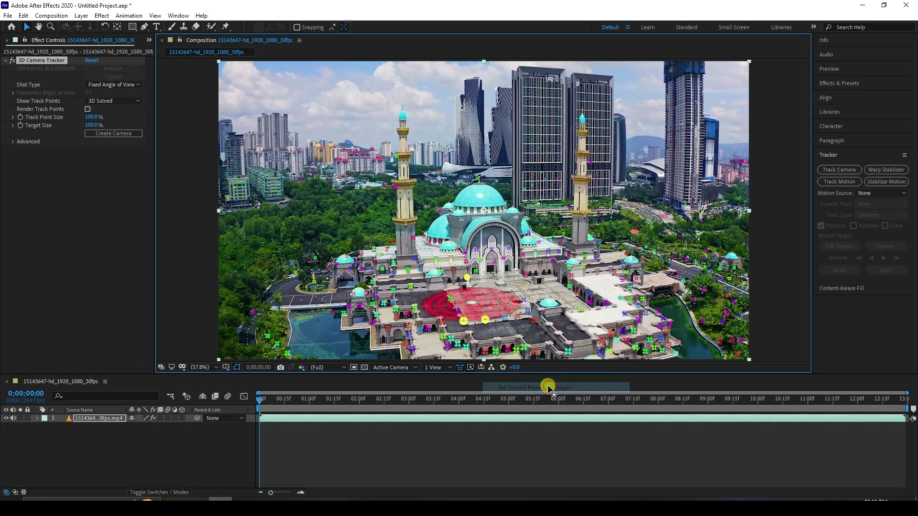
{"action": "right_click", "coordinate": [472, 299]}
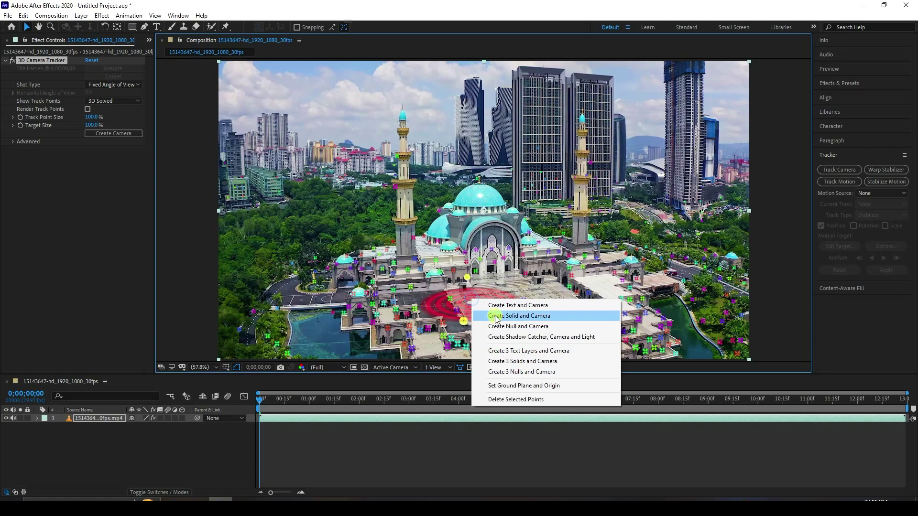
{"action": "left_click", "coordinate": [526, 316]}
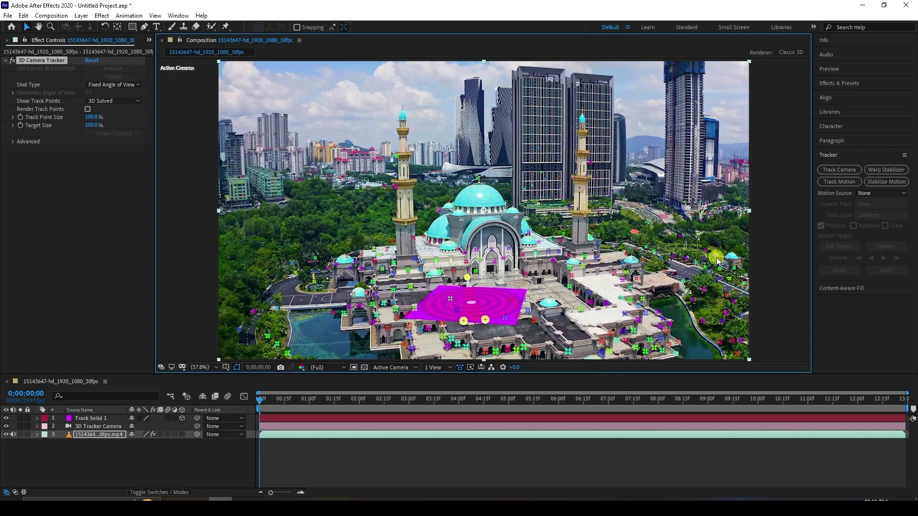
Preview the tracked composition, then return to the first frame
{"action": "left_click", "coordinate": [831, 57]}
{"action": "left_click", "coordinate": [829, 56]}
{"action": "left_click", "coordinate": [829, 69]}
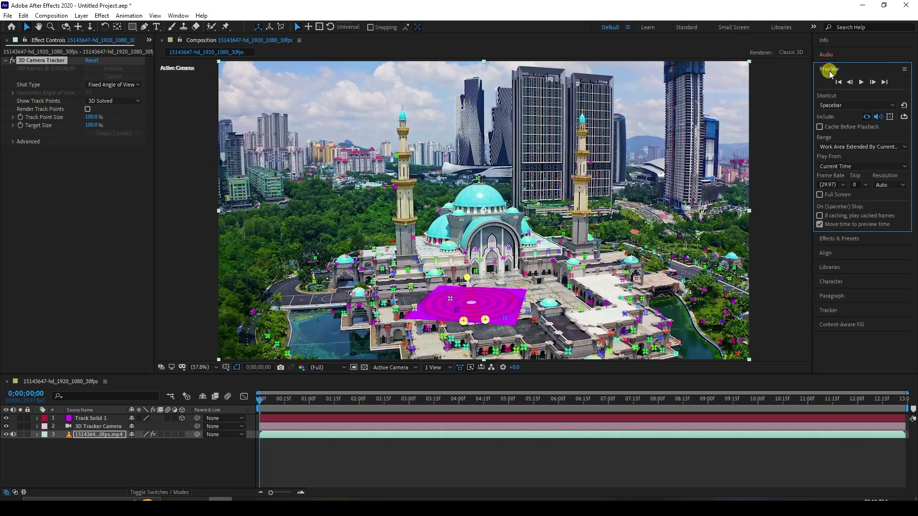
{"action": "left_click", "coordinate": [863, 83]}
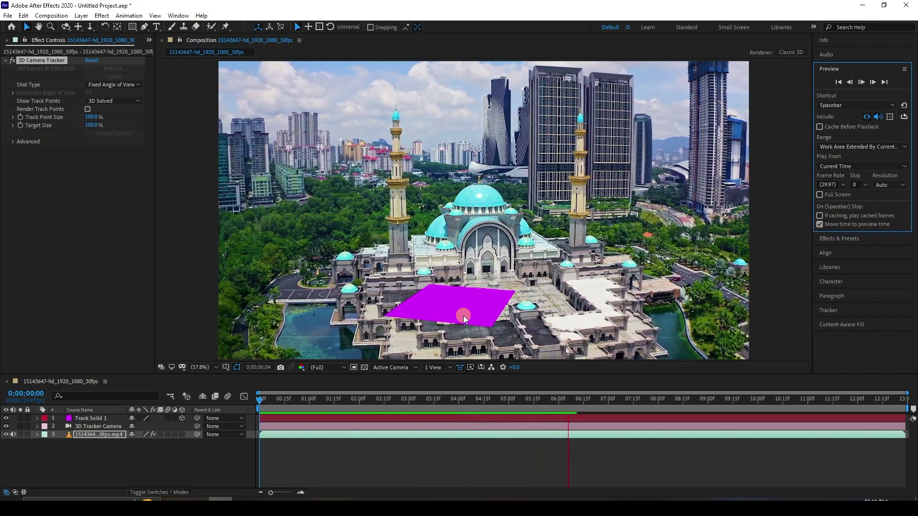
{"action": "left_click", "coordinate": [862, 82]}
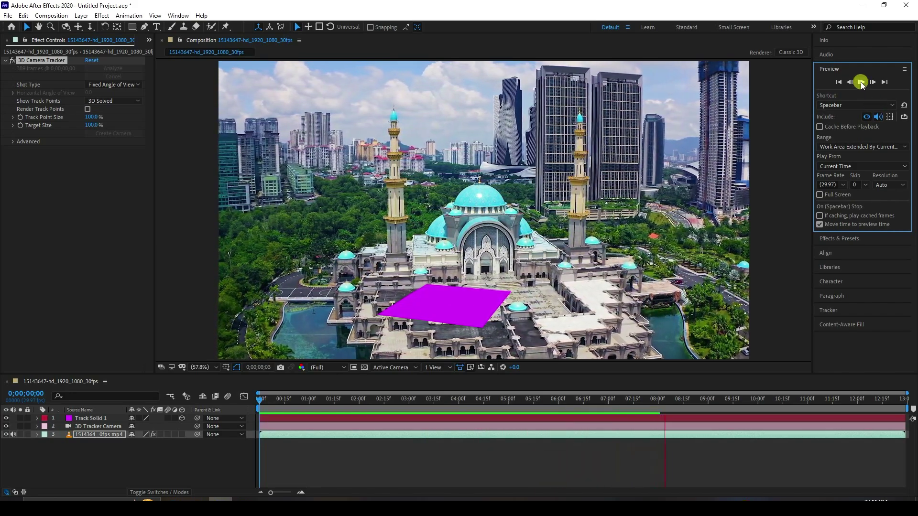
{"action": "left_click", "coordinate": [837, 82]}
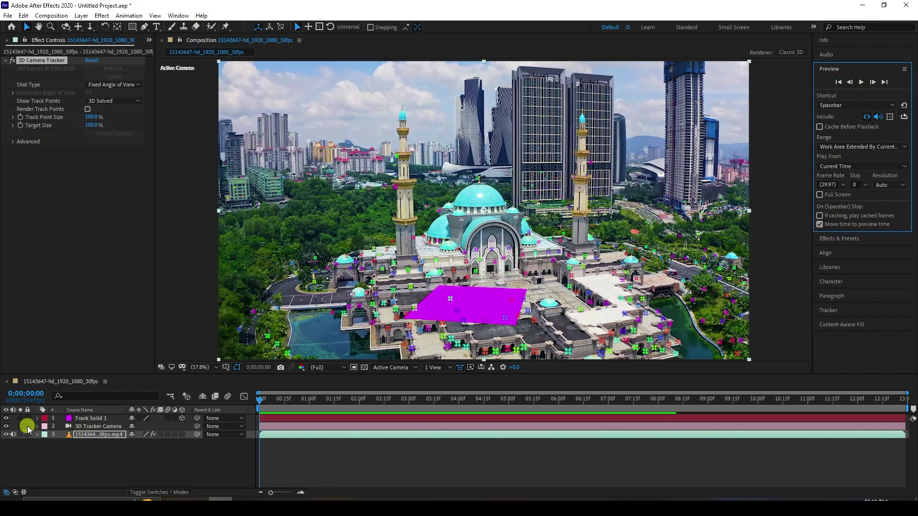
Expand Track Solid 1 and select all of its Transform properties
{"action": "left_click", "coordinate": [36, 419]}
{"action": "left_click", "coordinate": [45, 427]}
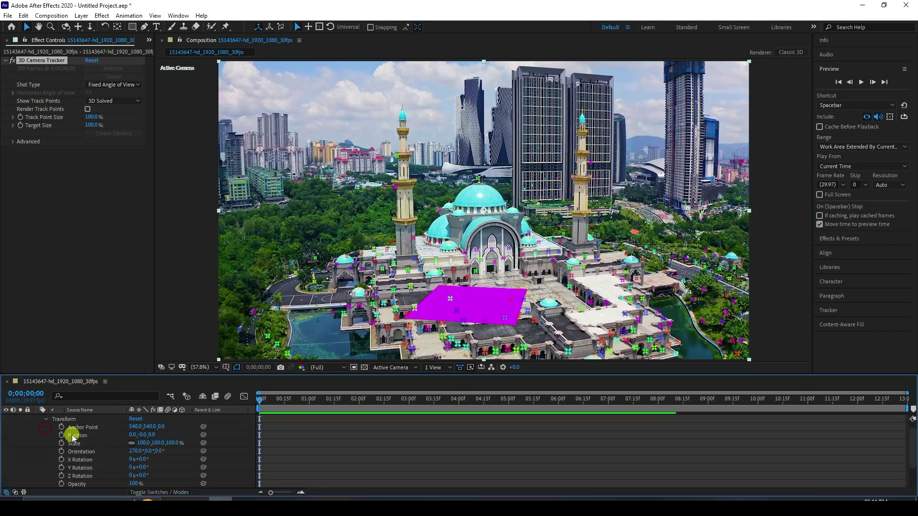
{"action": "left_click", "coordinate": [88, 428]}
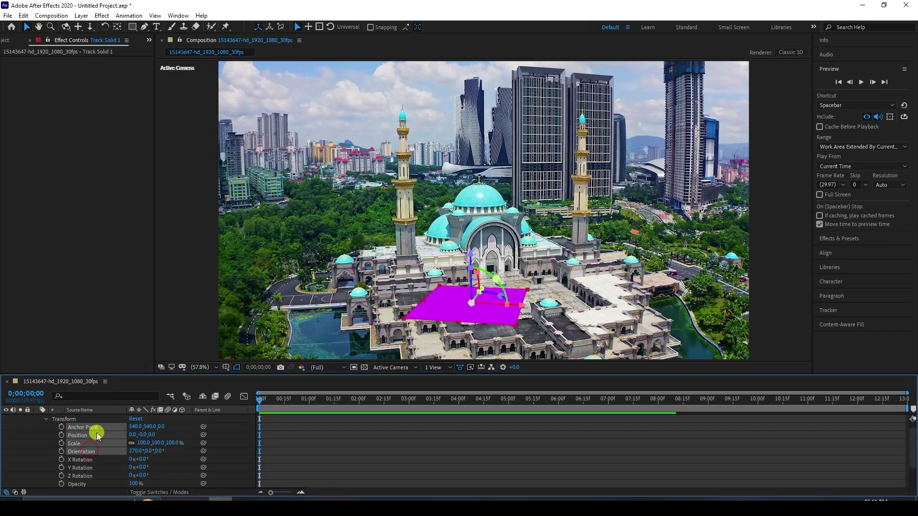
{"action": "left_click", "coordinate": [96, 432], "text": "shift"}
Paste the solid's transform into Blender as a plane, then return to After Effects
{"action": "key", "text": "alt+Tab"}
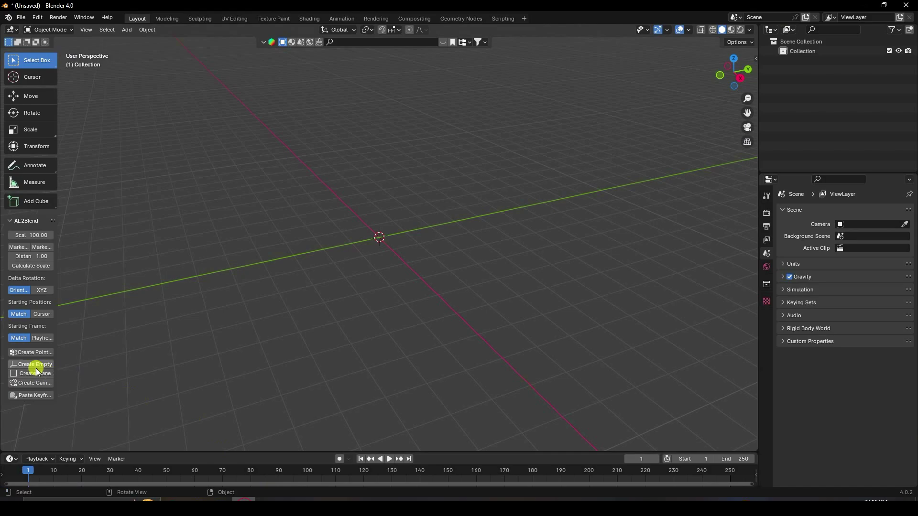
{"action": "left_click", "coordinate": [25, 374]}
{"action": "key", "text": "alt+Tab"}
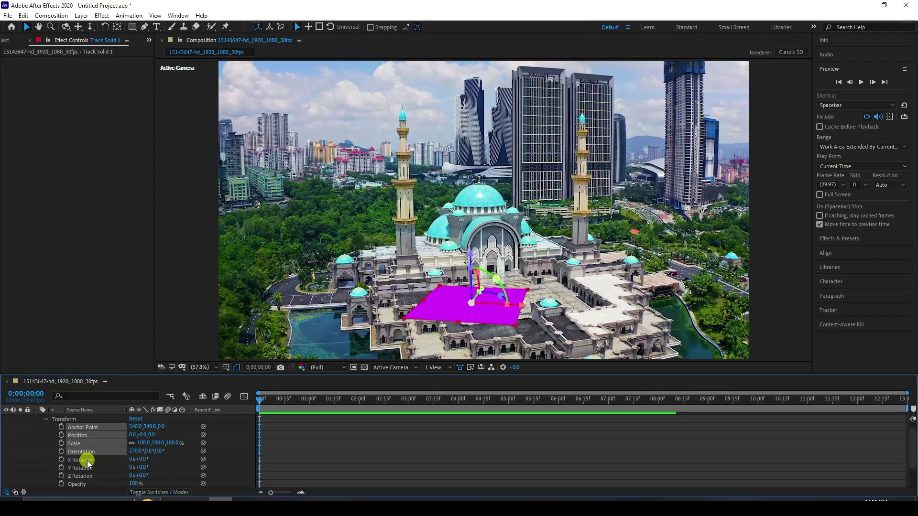
Select the 3D Tracker Camera's Position and Orientation keyframes
{"action": "scroll", "coordinate": [32, 416], "scroll_direction": "up", "scroll_amount": 1}
{"action": "left_click", "coordinate": [37, 418]}
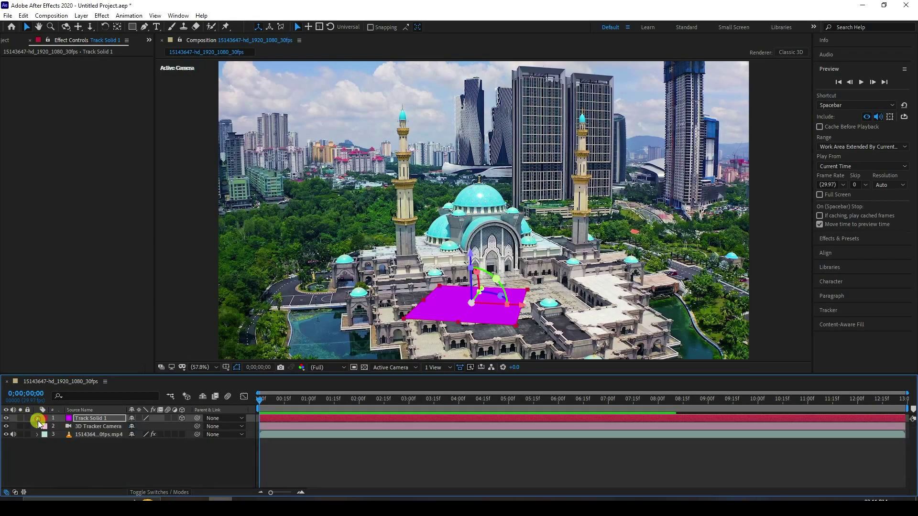
{"action": "left_click", "coordinate": [38, 426]}
{"action": "left_click", "coordinate": [45, 435]}
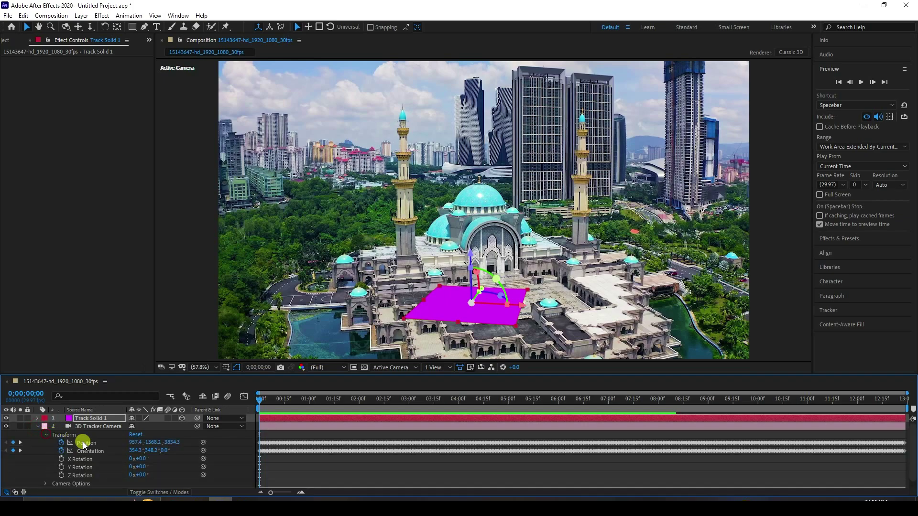
{"action": "left_click", "coordinate": [86, 443]}
{"action": "left_click", "coordinate": [90, 451], "text": "shift"}
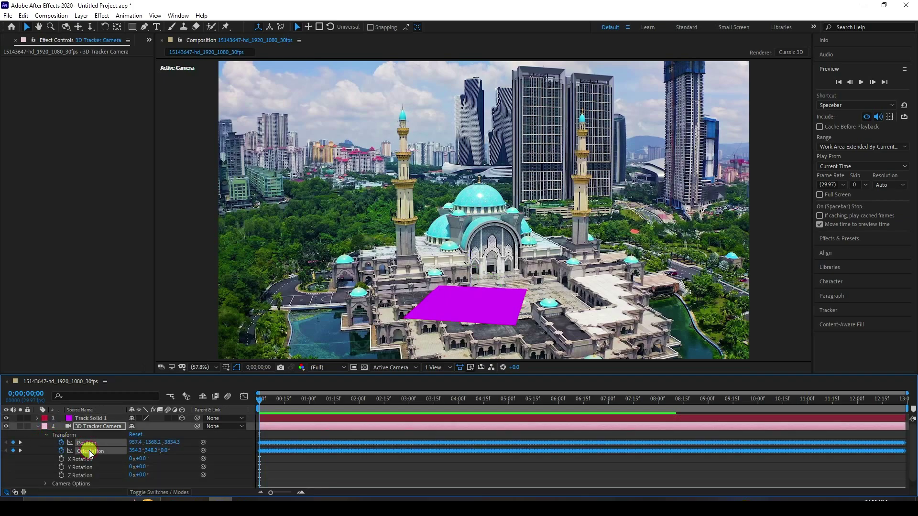
Create the tracked camera in Blender from the copied keyframes and scrub through its view
{"action": "left_click", "coordinate": [246, 499]}
{"action": "left_click", "coordinate": [29, 384]}
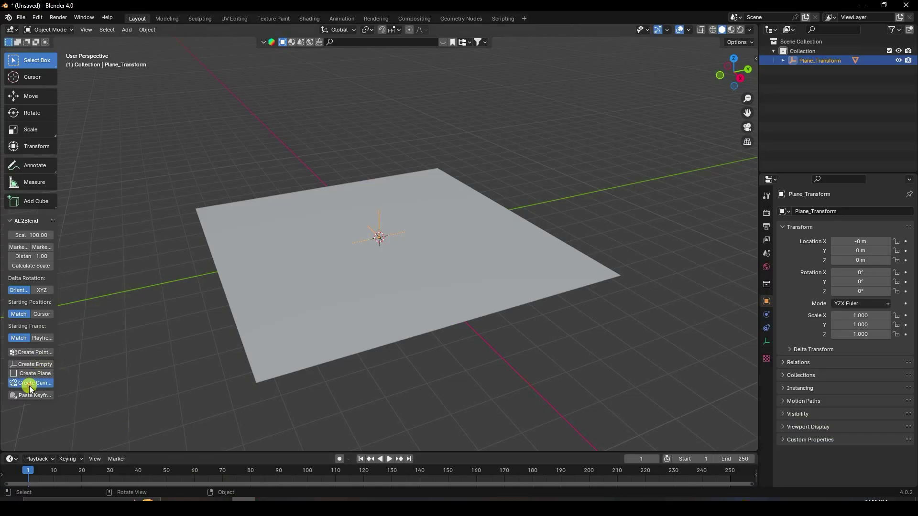
{"action": "scroll", "coordinate": [321, 300], "scroll_direction": "down", "scroll_amount": 5}
{"action": "key", "text": "KP_0"}
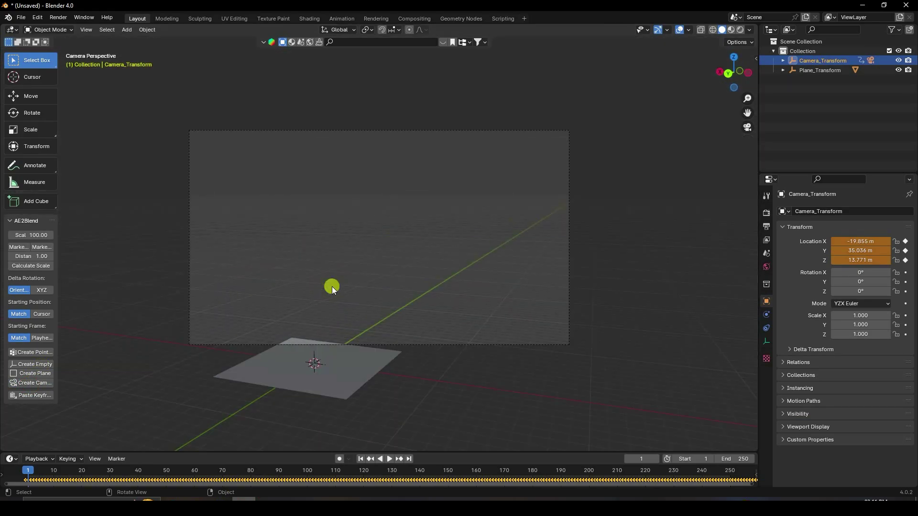
{"action": "left_click", "coordinate": [360, 457]}
{"action": "left_click_drag", "start_coordinate": [752, 485], "coordinate": [102, 479]}
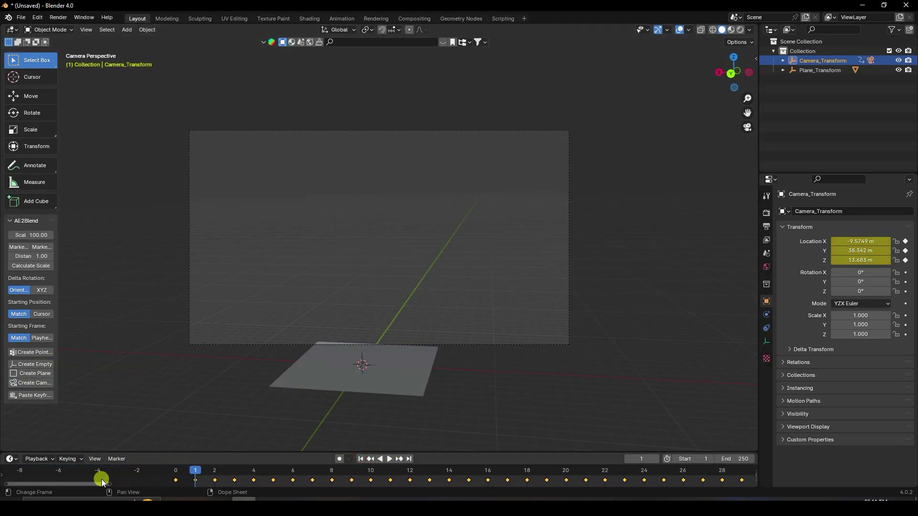
{"action": "middle_click_drag", "start_coordinate": [215, 481], "coordinate": [270, 479]}
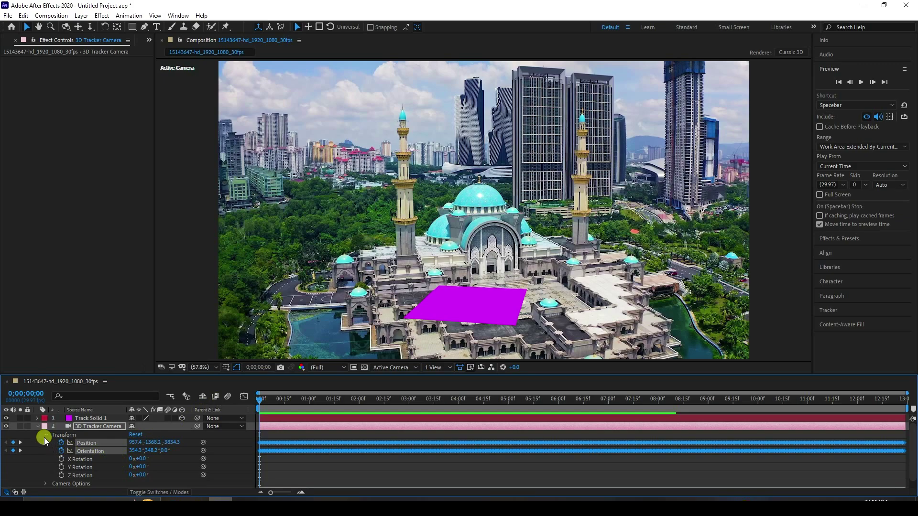
Copy the 3D Tracker Camera's 25.8841 mm focal length from its settings
{"action": "left_click", "coordinate": [90, 432]}
{"action": "double_click", "coordinate": [94, 428]}
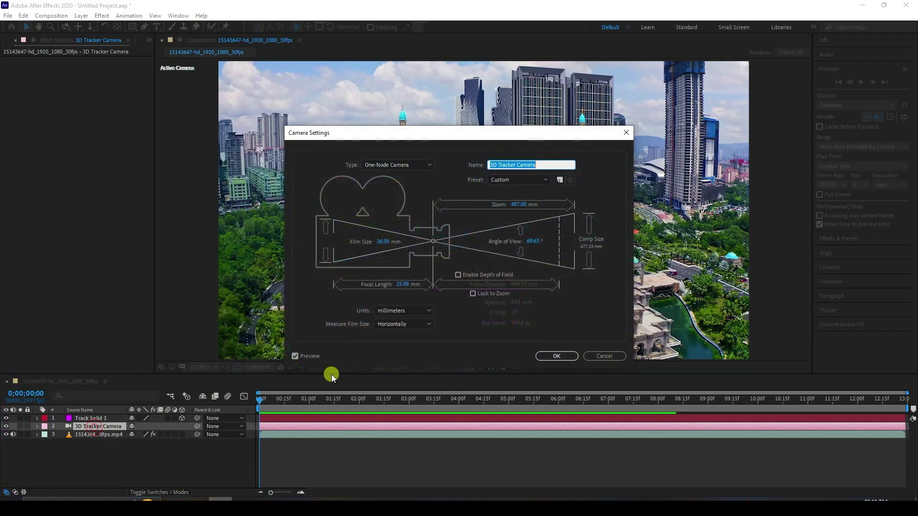
{"action": "left_click", "coordinate": [413, 288]}
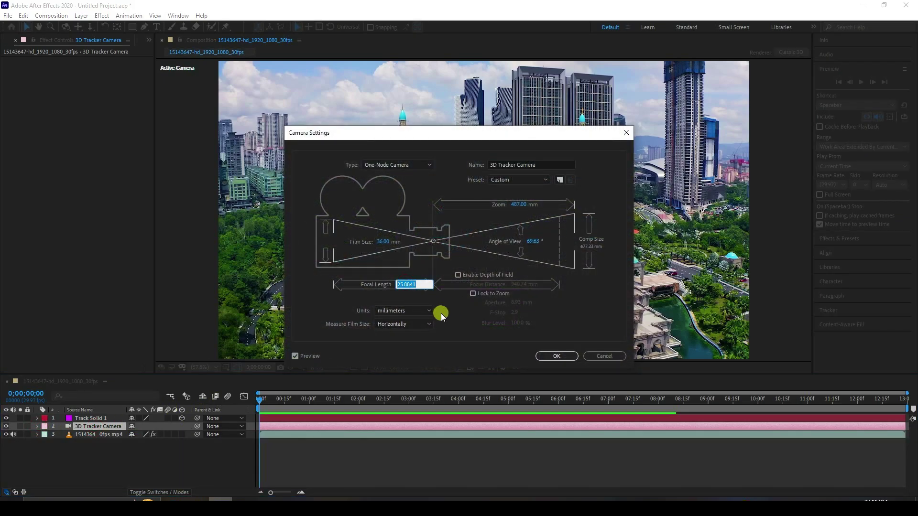
{"action": "left_click", "coordinate": [559, 357]}
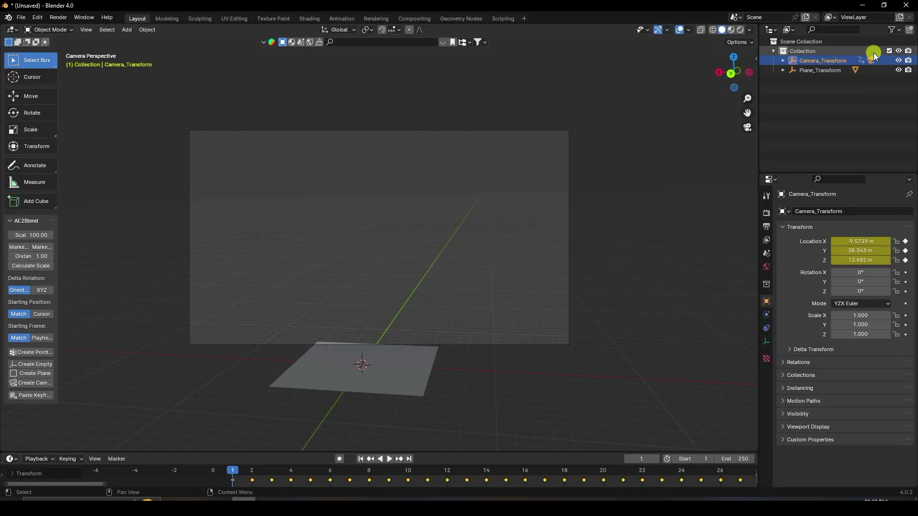
Set the Blender camera's focal length to 25.8841 mm
{"action": "left_click", "coordinate": [870, 60]}
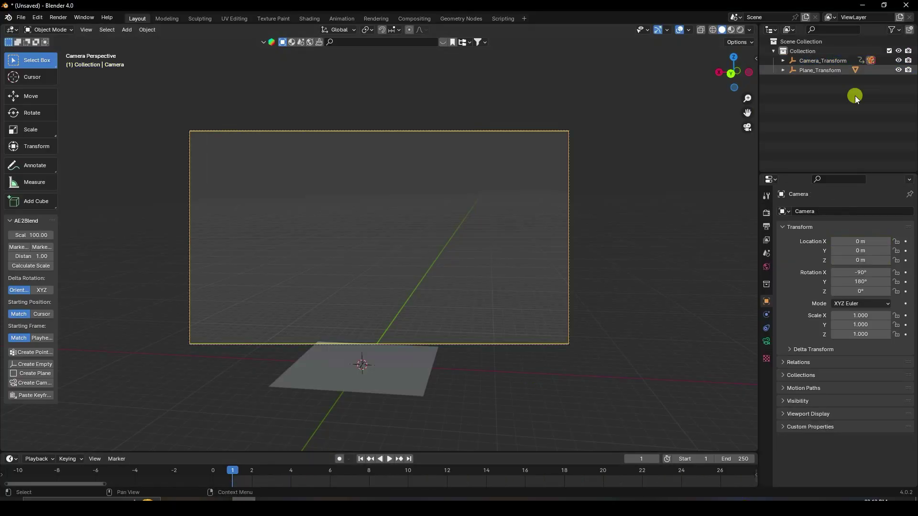
{"action": "left_click", "coordinate": [767, 341]}
{"action": "left_click", "coordinate": [854, 258]}
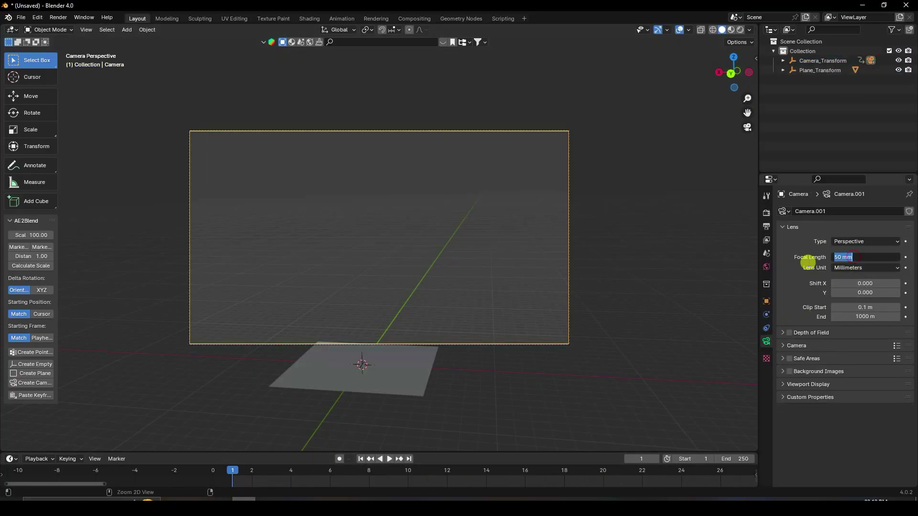
{"action": "type", "text": "25.8841"}
{"action": "key", "text": "Return"}
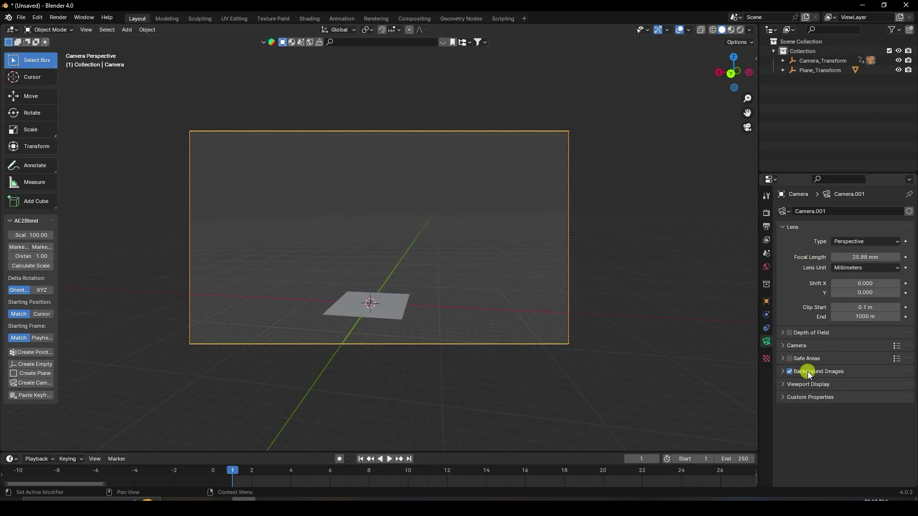
Add the mosque drone clip from the Bubble VFX product folder as a fully opaque background
{"action": "left_click", "coordinate": [782, 372]}
{"action": "left_click", "coordinate": [850, 385]}
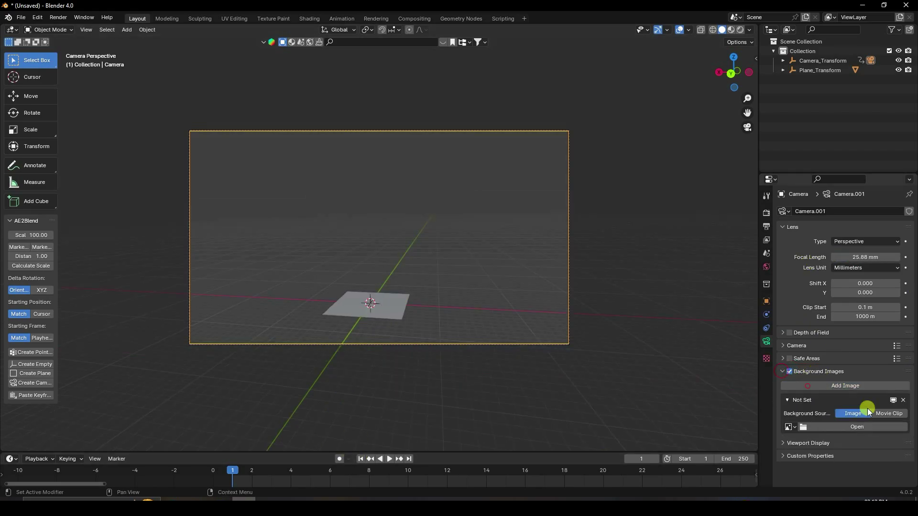
{"action": "left_click", "coordinate": [887, 414]}
{"action": "left_click", "coordinate": [866, 440]}
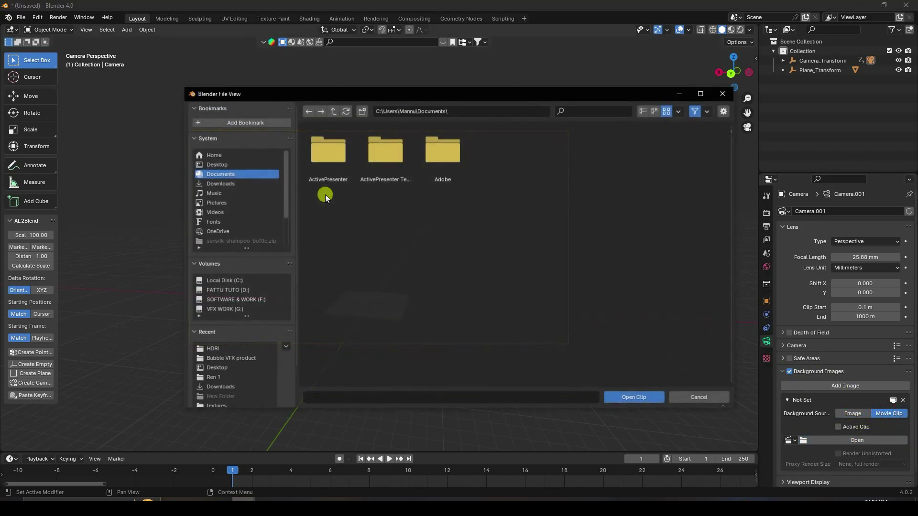
{"action": "left_click", "coordinate": [217, 165]}
{"action": "double_click", "coordinate": [384, 156]}
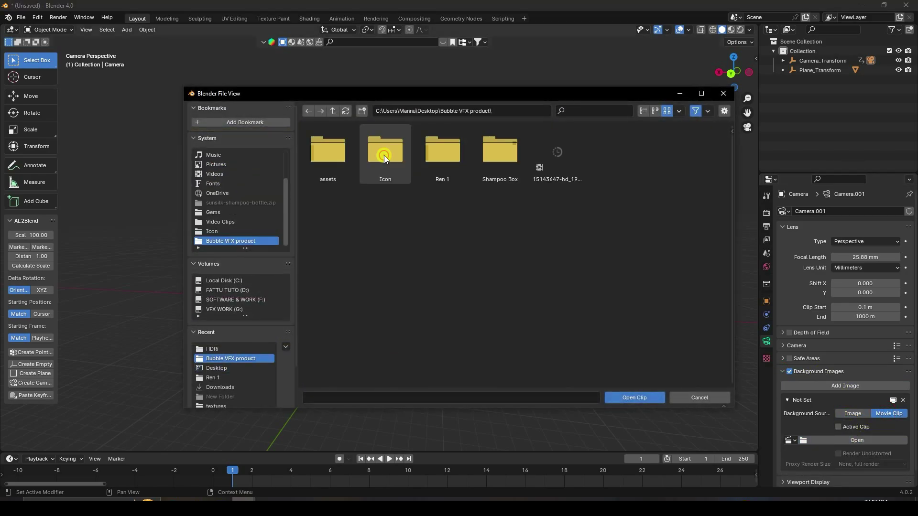
{"action": "left_click", "coordinate": [541, 164]}
{"action": "left_click", "coordinate": [629, 398]}
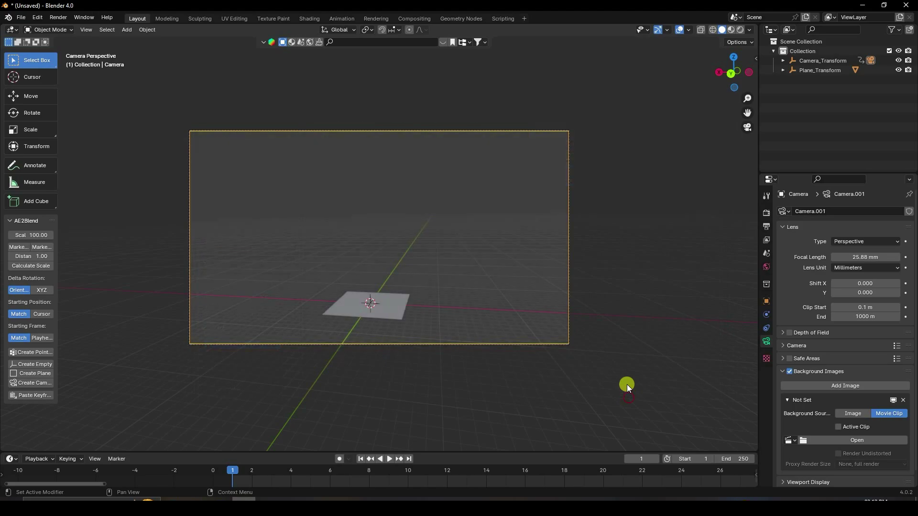
{"action": "scroll", "coordinate": [371, 238], "scroll_direction": "up", "scroll_amount": 2}
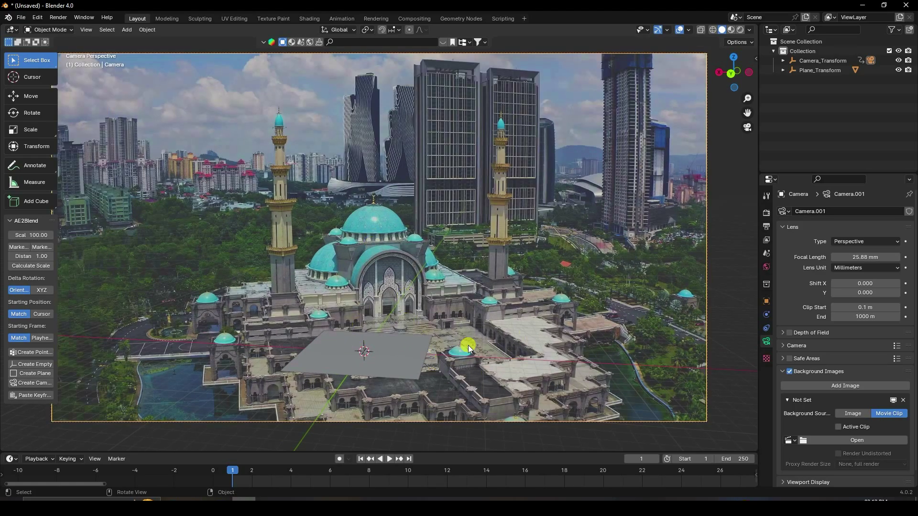
{"action": "scroll", "coordinate": [887, 426], "scroll_direction": "down", "scroll_amount": 5}
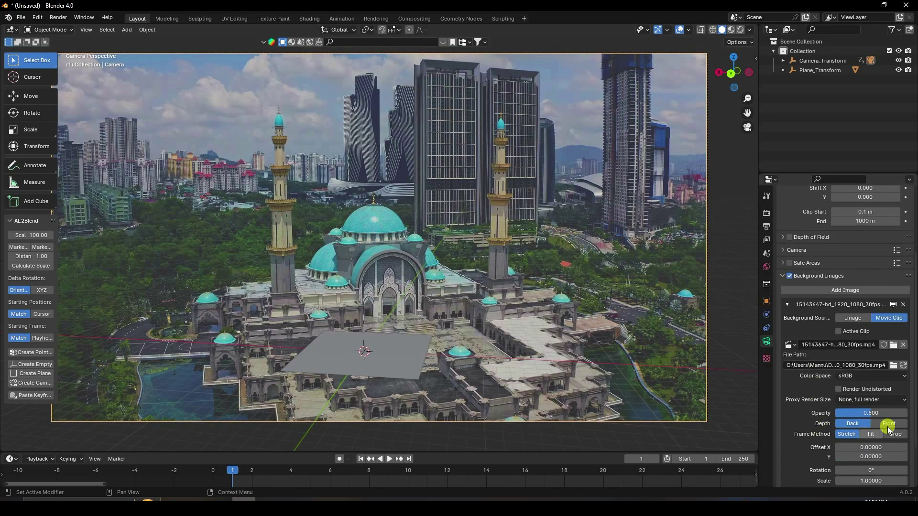
{"action": "left_click_drag", "start_coordinate": [876, 413], "coordinate": [908, 413]}
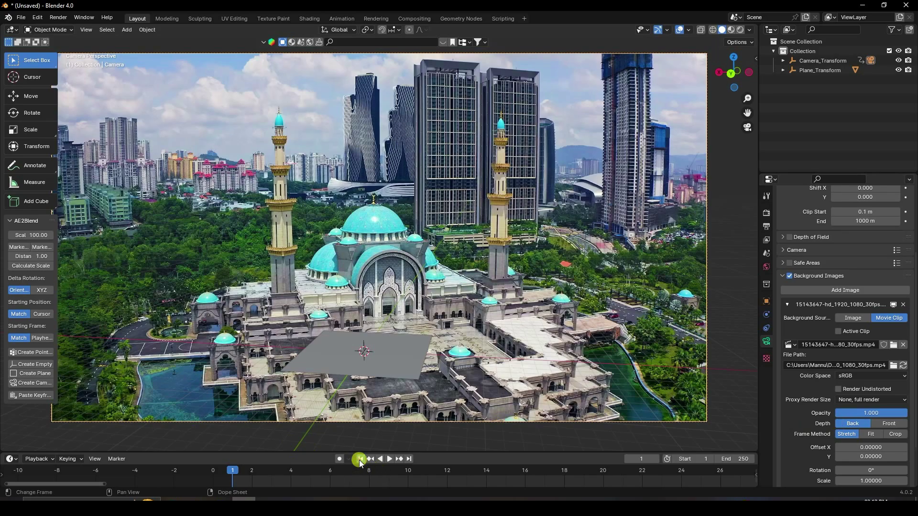
Play the animation to preview the footage behind the tracked camera
{"action": "left_click", "coordinate": [390, 459]}
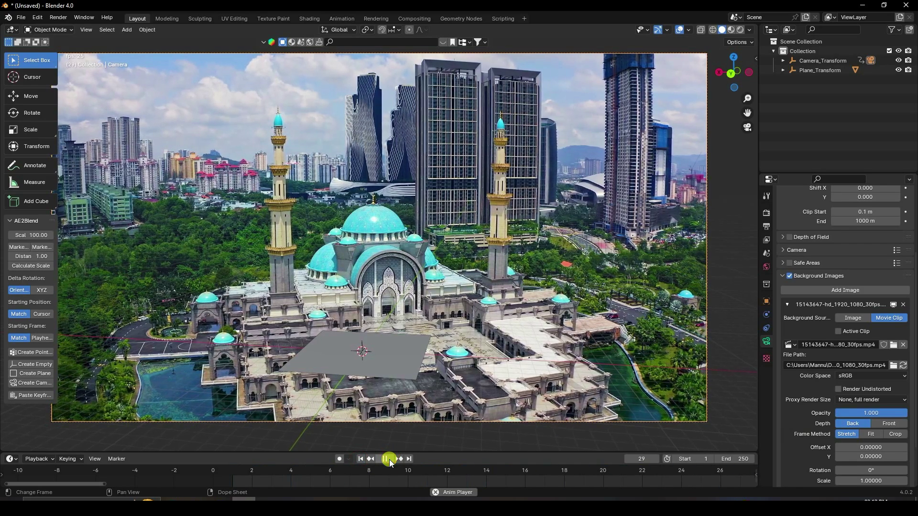
{"action": "scroll", "coordinate": [349, 353], "scroll_direction": "down", "scroll_amount": 5}
{"action": "scroll", "coordinate": [376, 316], "scroll_direction": "up", "scroll_amount": 6}
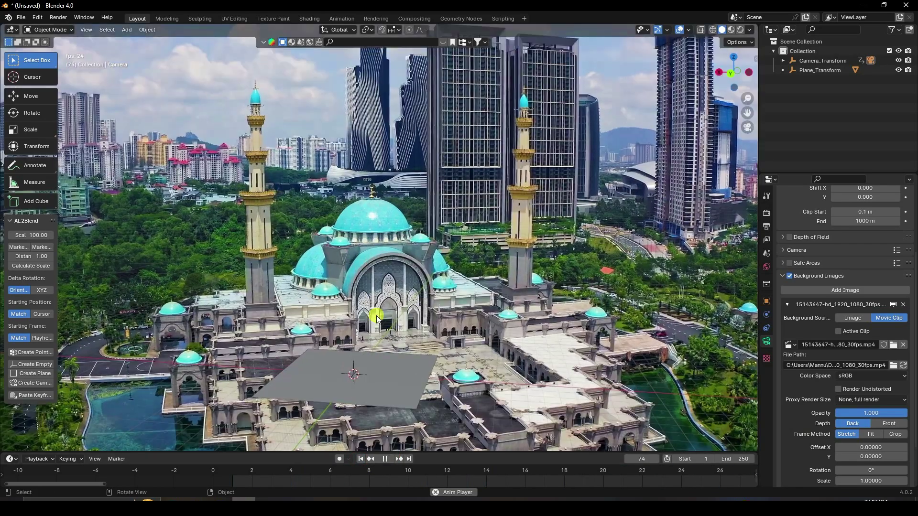
{"action": "left_click", "coordinate": [385, 459]}
{"action": "scroll", "coordinate": [385, 475], "scroll_direction": "down", "scroll_amount": 2}
{"action": "middle_click_drag", "start_coordinate": [406, 477], "coordinate": [205, 475]}
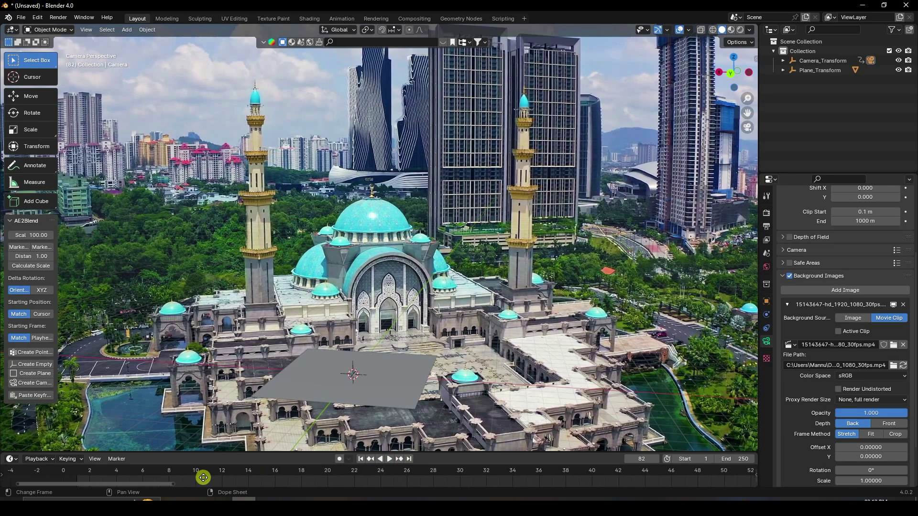
Set the output frame rate to 29.97 fps and compare against After Effects
{"action": "left_click", "coordinate": [767, 226]}
{"action": "left_click", "coordinate": [853, 254]}
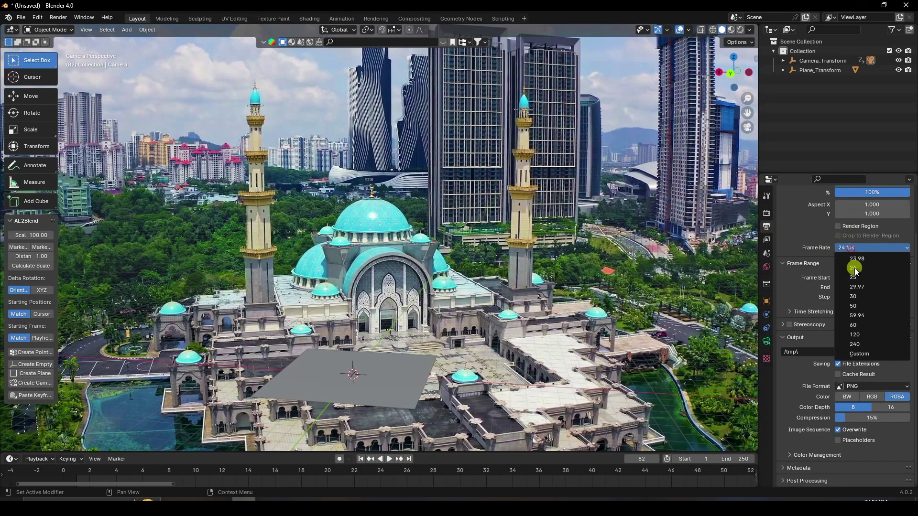
{"action": "left_click", "coordinate": [855, 289]}
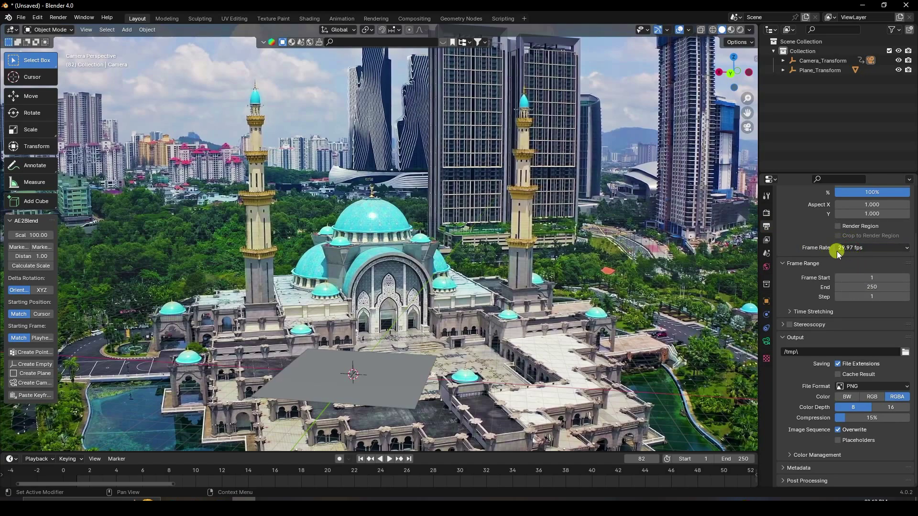
{"action": "left_click", "coordinate": [221, 500]}
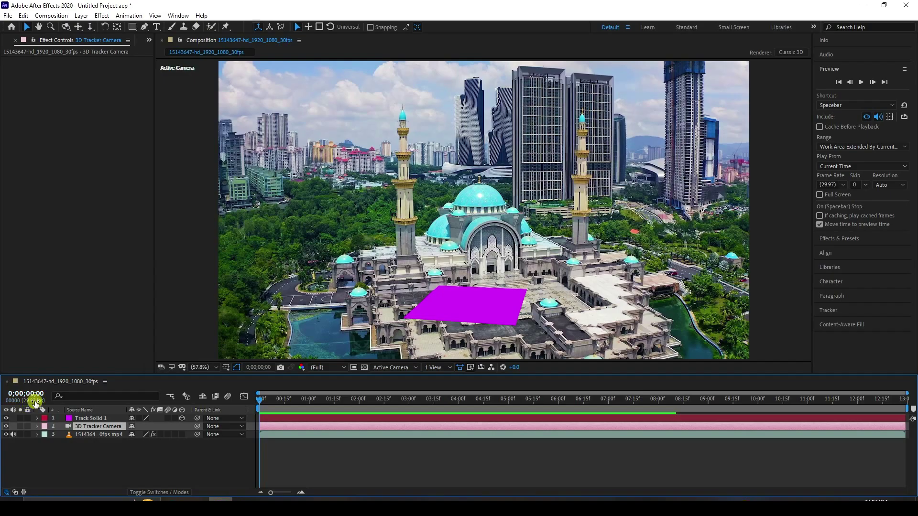
{"action": "left_click", "coordinate": [268, 500]}
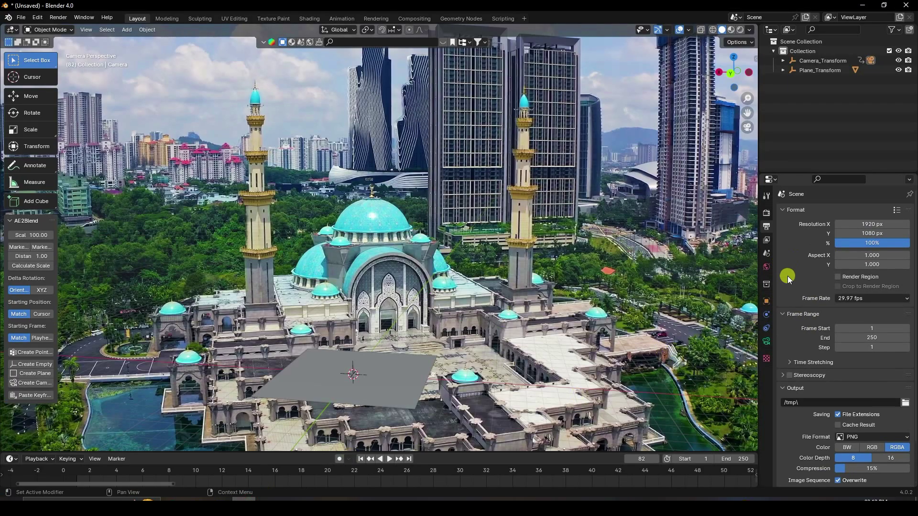
Switch the render engine to Cycles on GPU Compute with 256 max samples
{"action": "left_click", "coordinate": [767, 218]}
{"action": "left_click", "coordinate": [853, 208]}
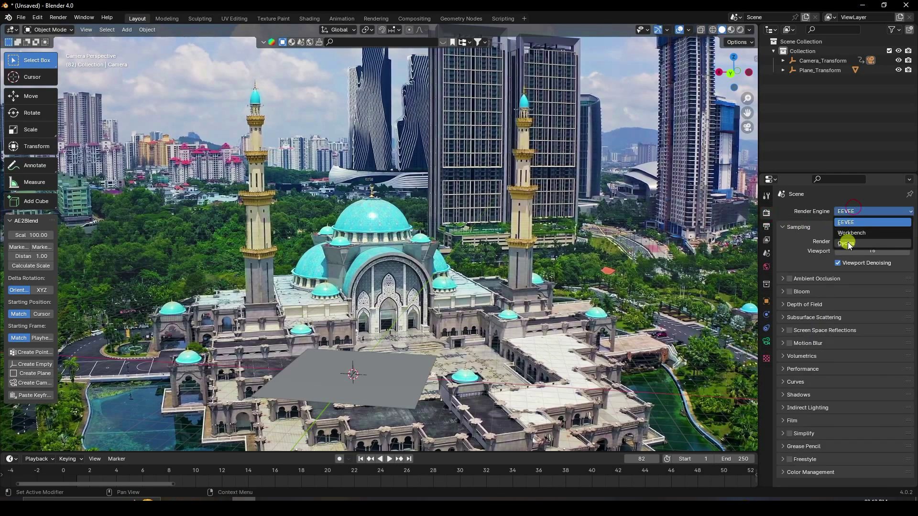
{"action": "left_click", "coordinate": [850, 237]}
{"action": "left_click", "coordinate": [852, 236]}
{"action": "left_click", "coordinate": [848, 254]}
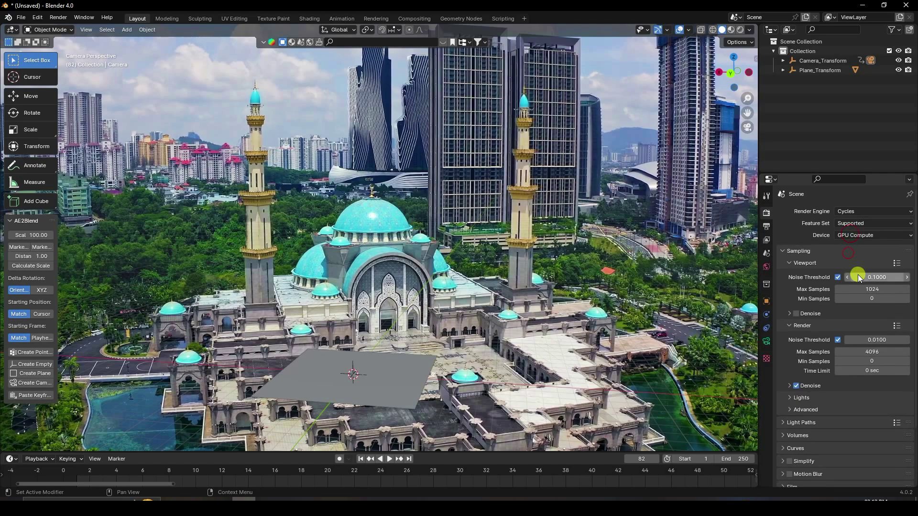
{"action": "left_click", "coordinate": [861, 349]}
{"action": "key", "text": "Return"}
{"action": "scroll", "coordinate": [789, 416], "scroll_direction": "down", "scroll_amount": 4}
Make the film transparent, keep the Standard view transform, and rewind to frame 1
{"action": "left_click", "coordinate": [788, 416]}
{"action": "scroll", "coordinate": [792, 399], "scroll_direction": "down", "scroll_amount": 3}
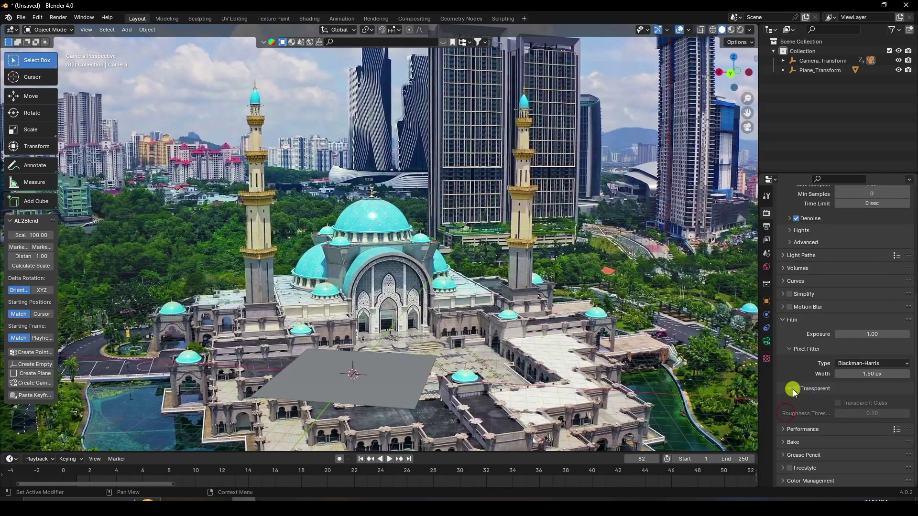
{"action": "left_click", "coordinate": [790, 480]}
{"action": "scroll", "coordinate": [813, 455], "scroll_direction": "down", "scroll_amount": 4}
{"action": "left_click", "coordinate": [847, 415]}
{"action": "left_click", "coordinate": [850, 417]}
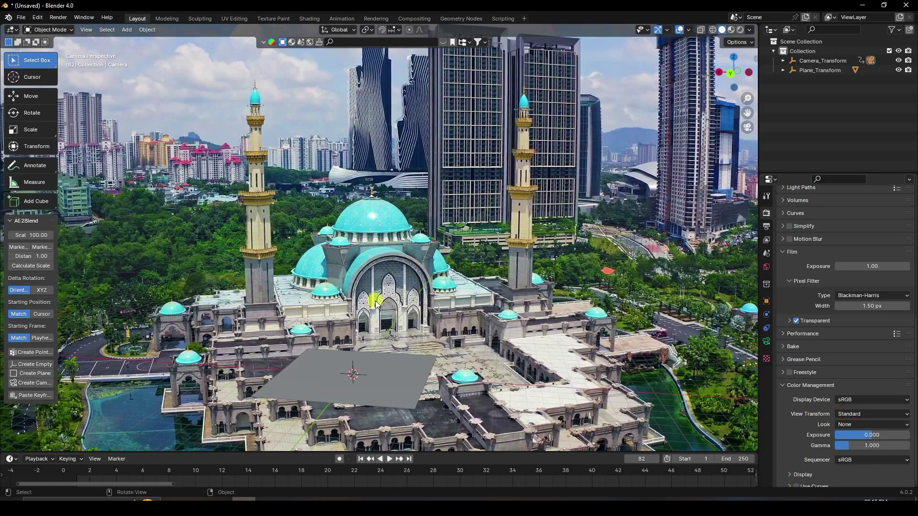
{"action": "scroll", "coordinate": [375, 300], "scroll_direction": "down", "scroll_amount": 5}
{"action": "scroll", "coordinate": [375, 300], "scroll_direction": "up", "scroll_amount": 4}
{"action": "scroll", "coordinate": [374, 311], "scroll_direction": "up", "scroll_amount": 1}
{"action": "left_click", "coordinate": [362, 460]}
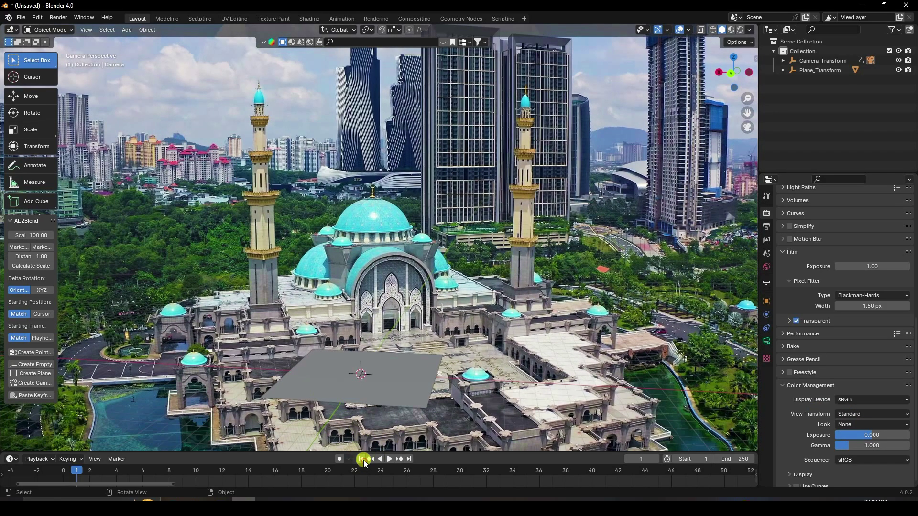
{"action": "scroll", "coordinate": [389, 351], "scroll_direction": "down", "scroll_amount": 3}
Scale the grey plane up about 4.51 times and move it back along Y over the courtyard
{"action": "left_click", "coordinate": [397, 311]}
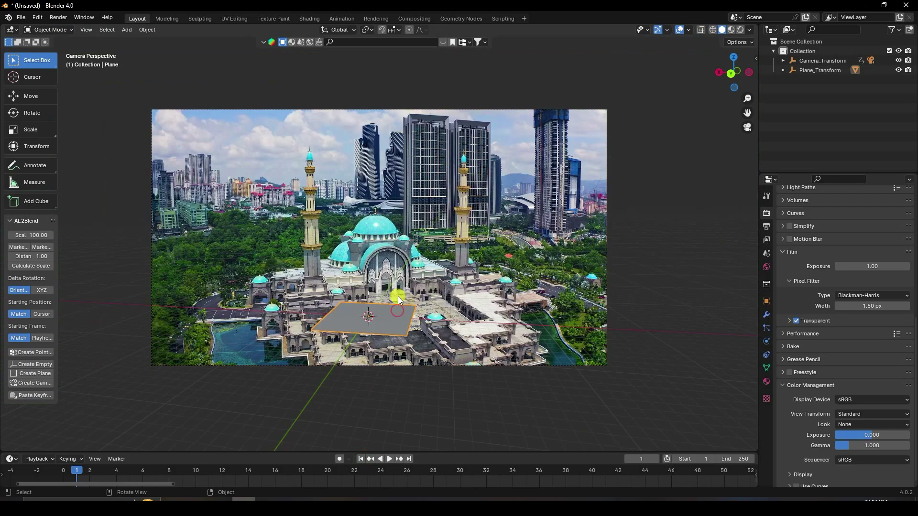
{"action": "key", "text": "s"}
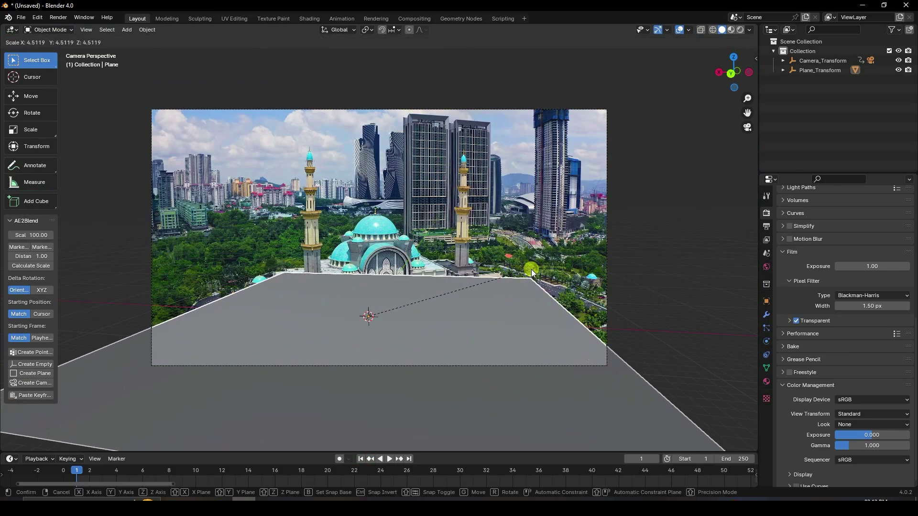
{"action": "left_click", "coordinate": [547, 266]}
{"action": "left_click", "coordinate": [32, 98]}
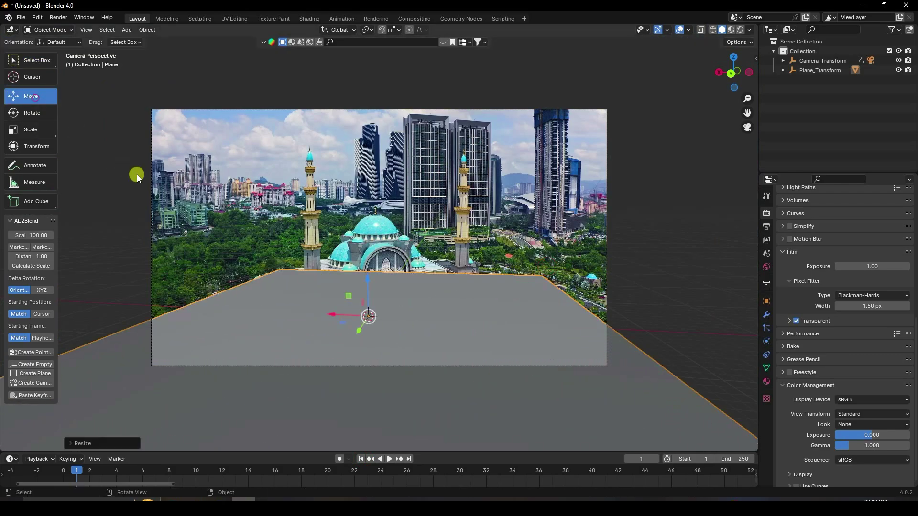
{"action": "left_click_drag", "start_coordinate": [360, 330], "coordinate": [171, 171]}
{"action": "left_click", "coordinate": [22, 18]}
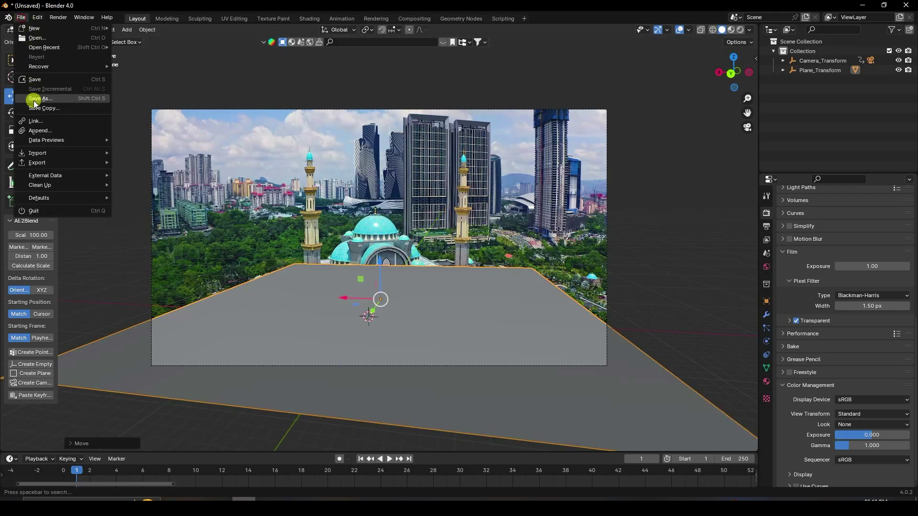
Append the Shampoo Box collection from untitled.blend and scale the SUNSILK bottle up
{"action": "left_click", "coordinate": [38, 131]}
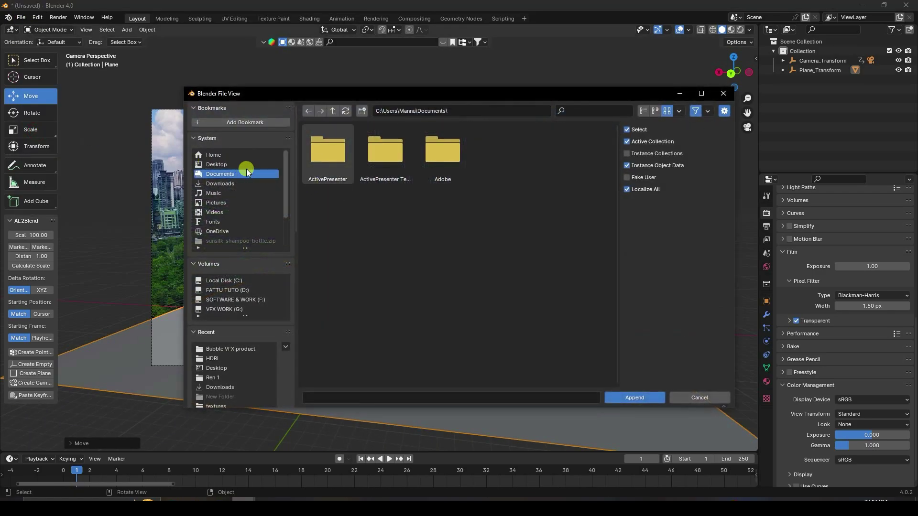
{"action": "double_click", "coordinate": [367, 164]}
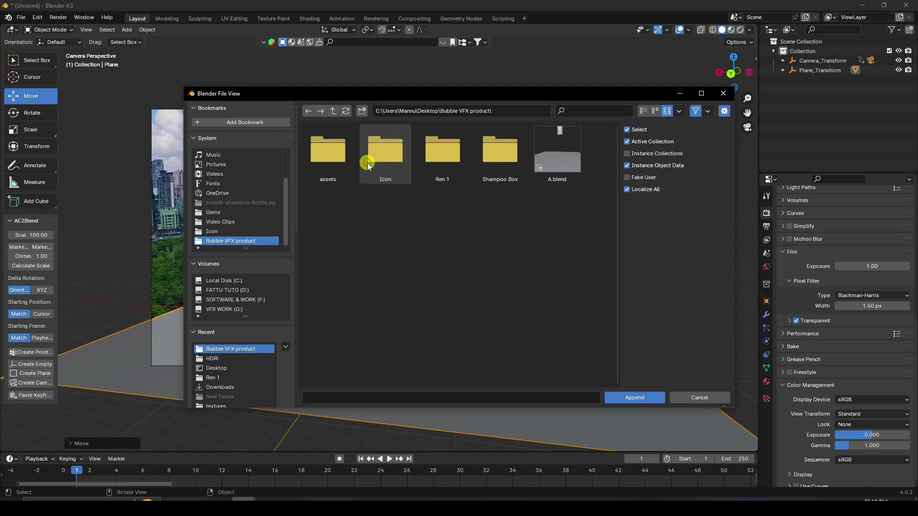
{"action": "double_click", "coordinate": [478, 152]}
{"action": "left_click", "coordinate": [321, 146]}
{"action": "left_click", "coordinate": [645, 397]}
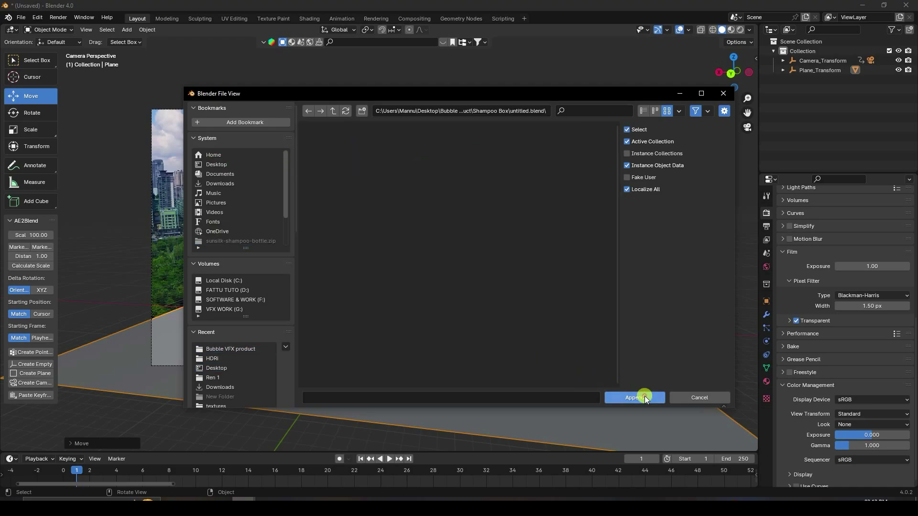
{"action": "double_click", "coordinate": [398, 174]}
{"action": "left_click", "coordinate": [348, 160]}
{"action": "left_click", "coordinate": [616, 402]}
{"action": "left_click", "coordinate": [389, 291]}
{"action": "key", "text": "s"}
{"action": "left_click", "coordinate": [508, 162]}
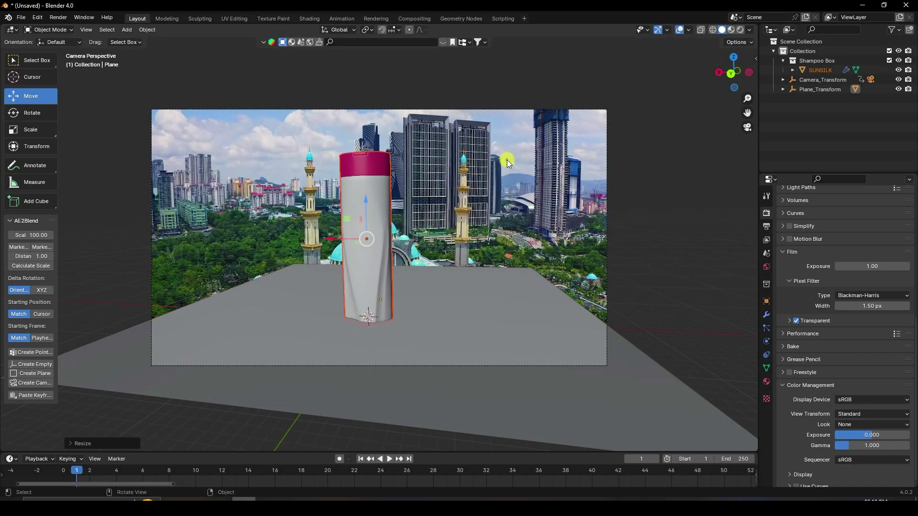
Switch to Rendered shading and raise the bottle along Z above the plane
{"action": "left_click", "coordinate": [737, 30]}
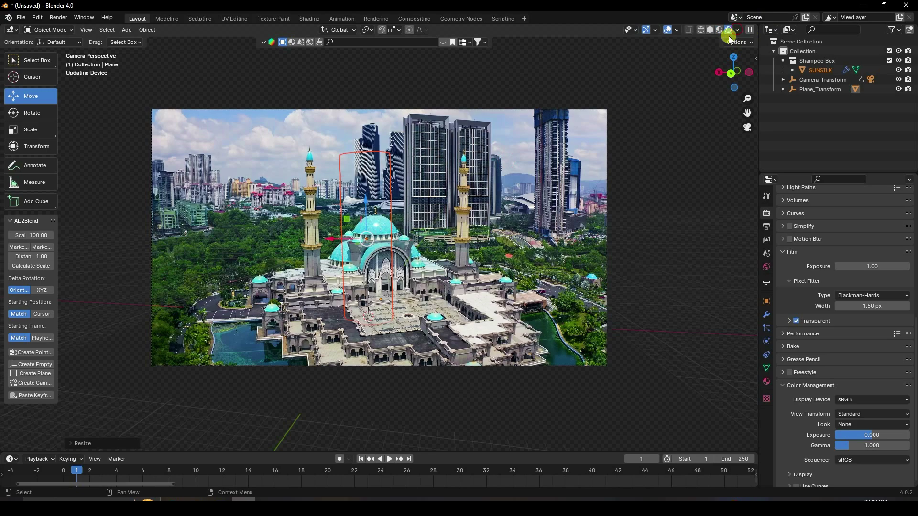
{"action": "left_click_drag", "start_coordinate": [369, 200], "coordinate": [371, 161]}
{"action": "scroll", "coordinate": [480, 296], "scroll_direction": "up", "scroll_amount": 2}
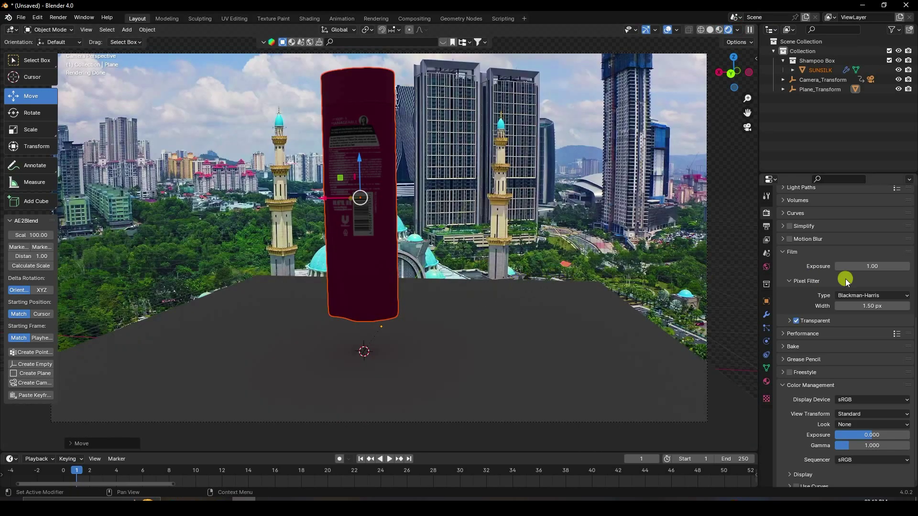
Light the world with an Environment Texture using canary_wharf_4k.exr from the HDRI folder
{"action": "left_click", "coordinate": [766, 266]}
{"action": "left_click", "coordinate": [842, 271]}
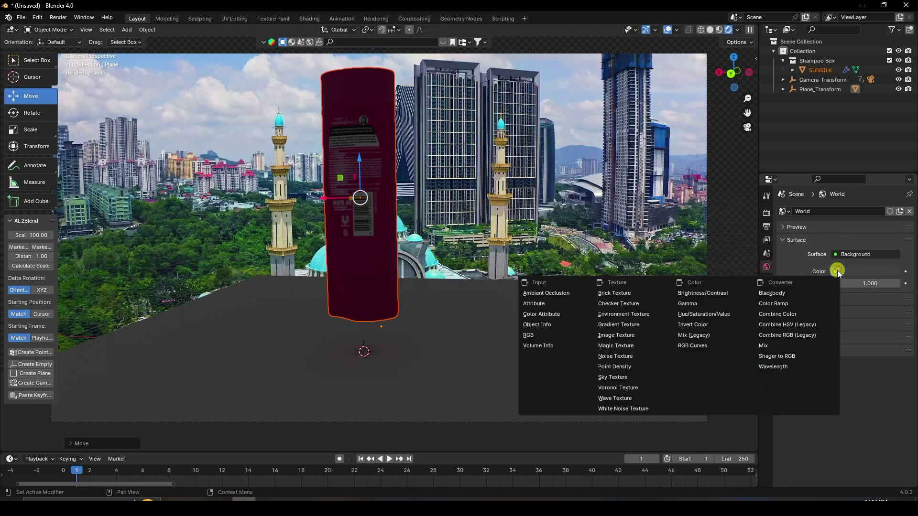
{"action": "left_click", "coordinate": [624, 316]}
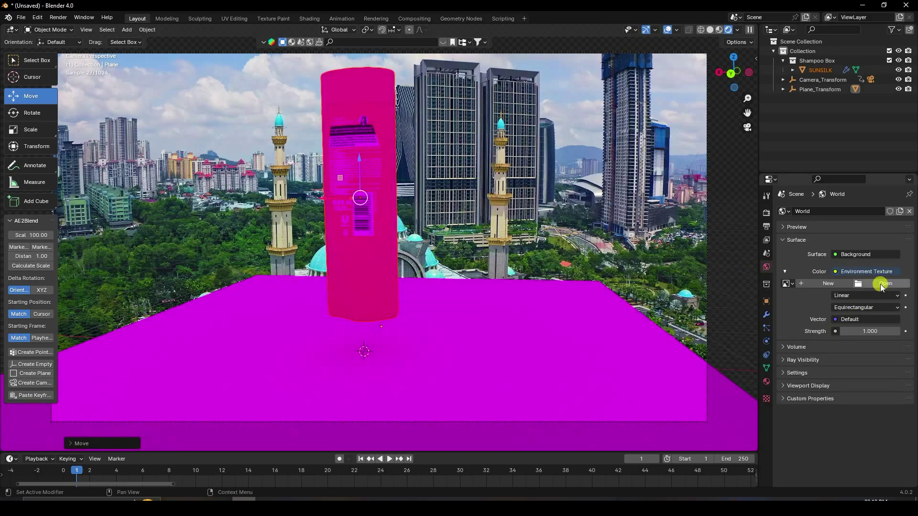
{"action": "left_click", "coordinate": [882, 284]}
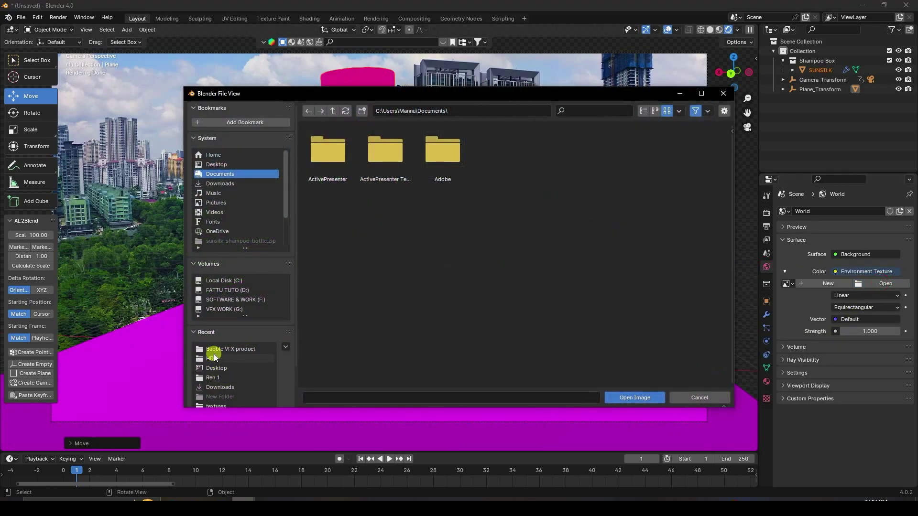
{"action": "left_click", "coordinate": [213, 359]}
{"action": "left_click", "coordinate": [508, 212]}
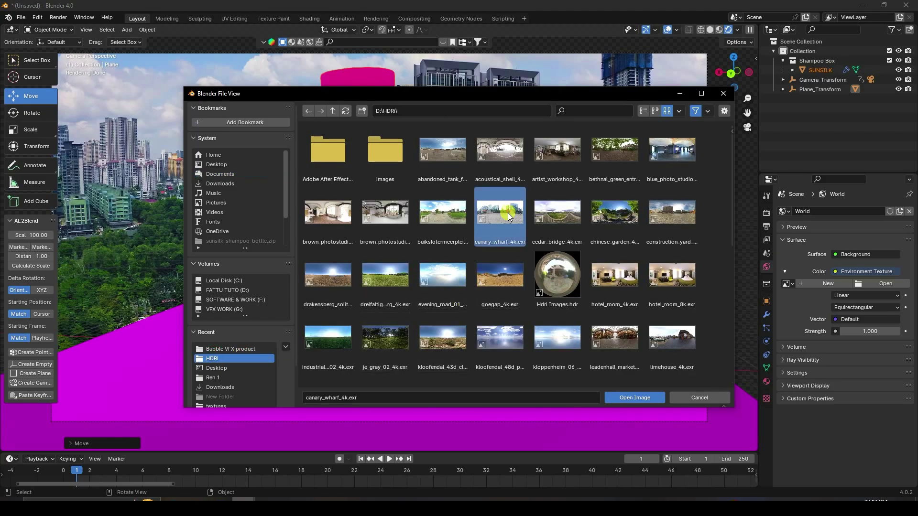
{"action": "left_click", "coordinate": [646, 398]}
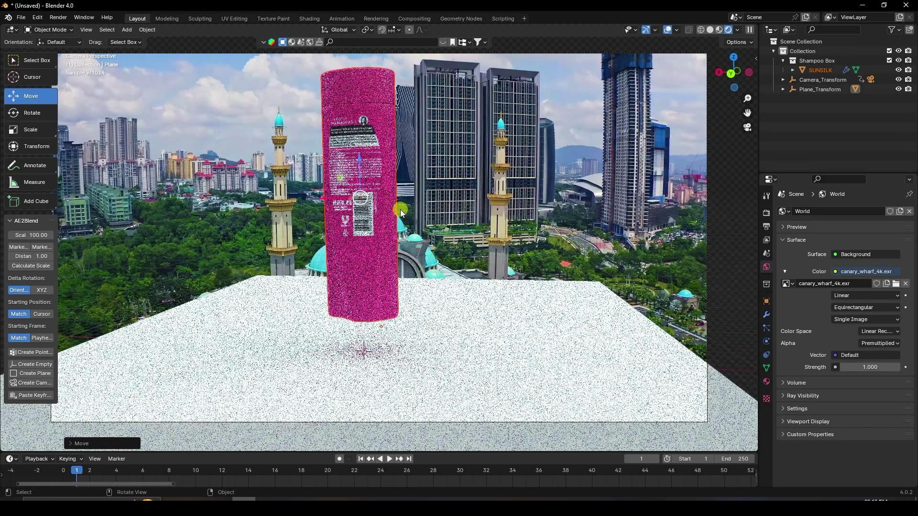
Move the Shampoo Box collection up to the top level, directly under Scene Collection
{"action": "left_click", "coordinate": [819, 71]}
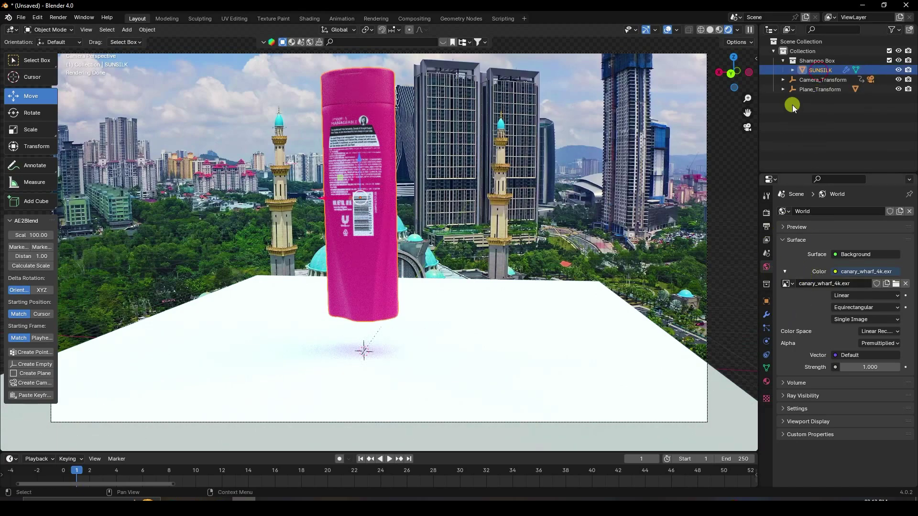
{"action": "left_click_drag", "start_coordinate": [808, 61], "coordinate": [808, 42]}
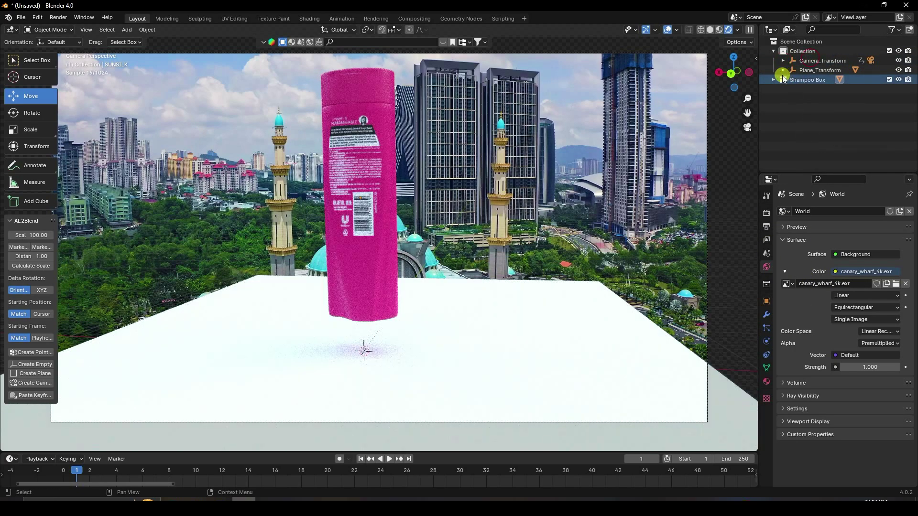
{"action": "left_click", "coordinate": [774, 80]}
Rotate the SUNSILK bottle 182° about Z so its label faces the camera
{"action": "left_click", "coordinate": [812, 89]}
{"action": "left_click", "coordinate": [766, 301]}
{"action": "left_click_drag", "start_coordinate": [851, 292], "coordinate": [201, 281]}
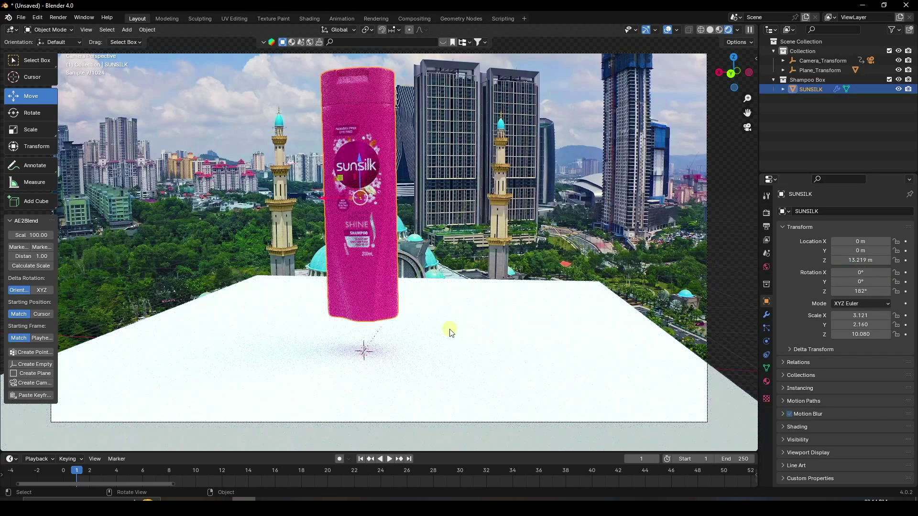
{"action": "scroll", "coordinate": [378, 194], "scroll_direction": "down", "scroll_amount": 1}
{"action": "scroll", "coordinate": [383, 263], "scroll_direction": "up", "scroll_amount": 2}
{"action": "scroll", "coordinate": [390, 351], "scroll_direction": "down", "scroll_amount": 1}
{"action": "key", "text": "KP_0"}
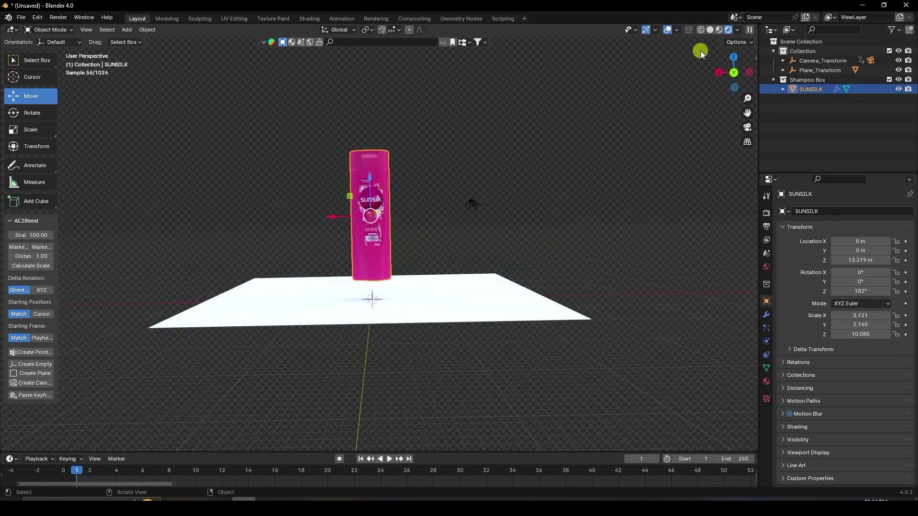
Switch the viewport to Solid shading with Random object colours
{"action": "left_click", "coordinate": [711, 31]}
{"action": "scroll", "coordinate": [416, 258], "scroll_direction": "up", "scroll_amount": 3}
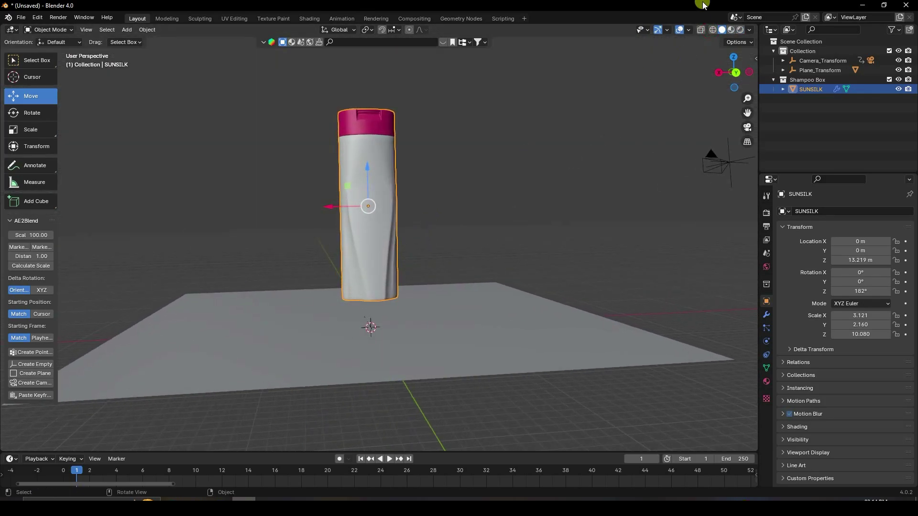
{"action": "left_click", "coordinate": [751, 31]}
{"action": "left_click", "coordinate": [750, 185]}
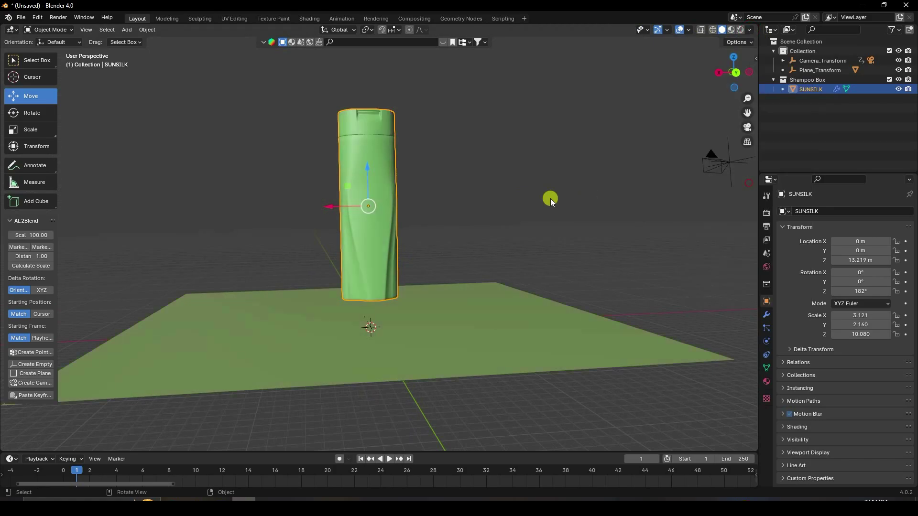
{"action": "scroll", "coordinate": [500, 233], "scroll_direction": "up", "scroll_amount": 2}
{"action": "left_click", "coordinate": [500, 239]}
Look through the camera and enlarge the timeline to show the full frame range
{"action": "key", "text": "KP_0"}
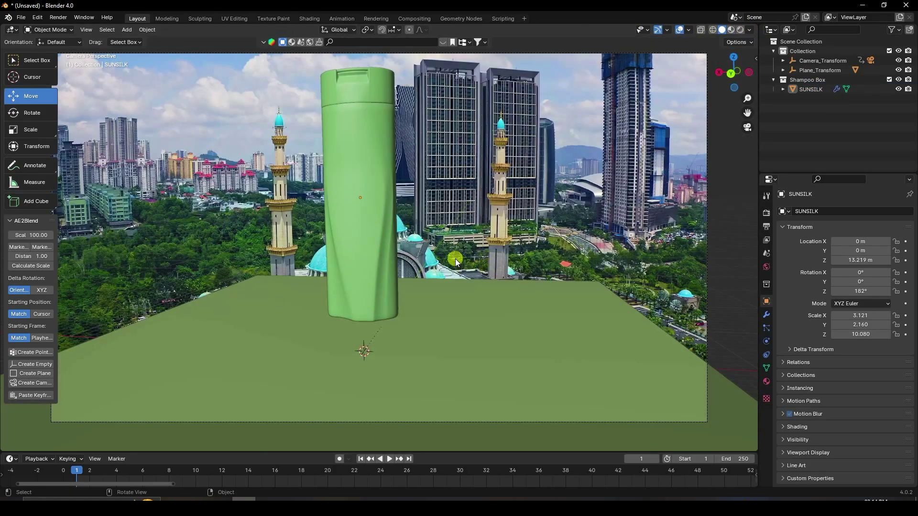
{"action": "scroll", "coordinate": [456, 260], "scroll_direction": "down", "scroll_amount": 3}
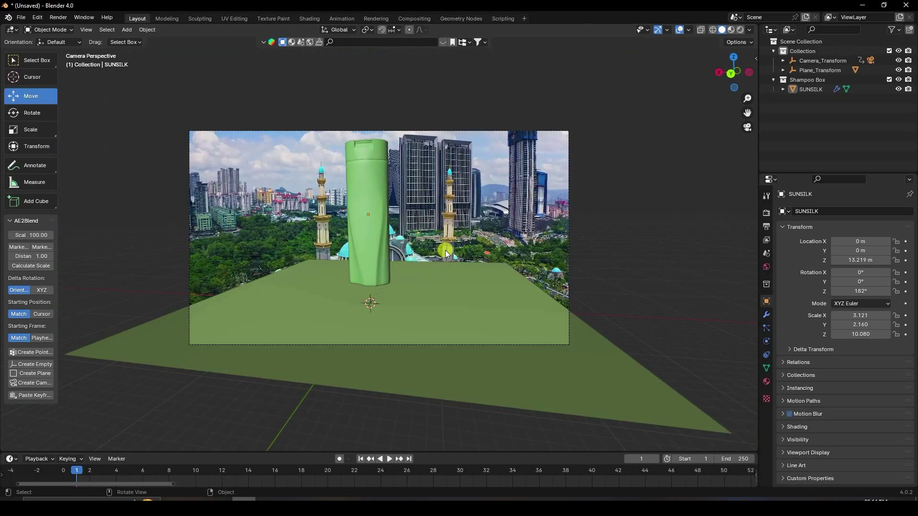
{"action": "scroll", "coordinate": [445, 250], "scroll_direction": "up", "scroll_amount": 2}
{"action": "key", "text": "Home"}
{"action": "left_click_drag", "start_coordinate": [600, 451], "coordinate": [605, 415]}
{"action": "middle_click_drag", "start_coordinate": [554, 443], "coordinate": [594, 442]}
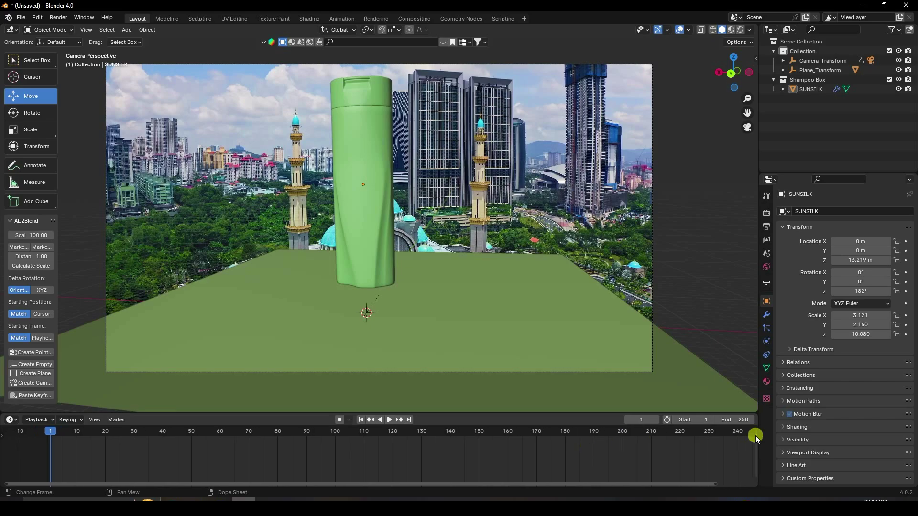
Show the Camera_Transform keyframes and move the playhead to frame 389, where they end
{"action": "left_click", "coordinate": [819, 61]}
{"action": "scroll", "coordinate": [606, 458], "scroll_direction": "down", "scroll_amount": 2}
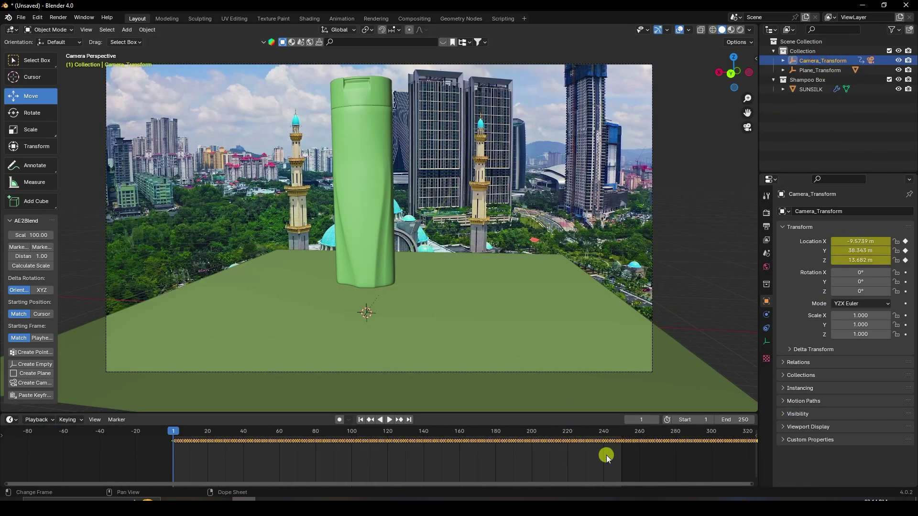
{"action": "middle_click_drag", "start_coordinate": [606, 457], "coordinate": [401, 463]}
{"action": "left_click", "coordinate": [409, 420]}
{"action": "left_click_drag", "start_coordinate": [667, 434], "coordinate": [663, 433]}
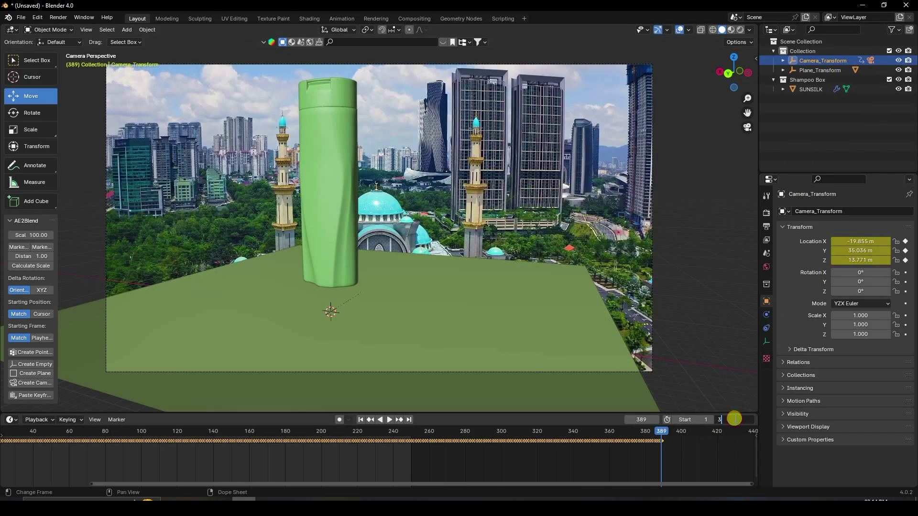
Set the scene End frame to 389, return to frame 1, and switch to Rendered shading
{"action": "type", "text": "9"}
{"action": "key", "text": "Return"}
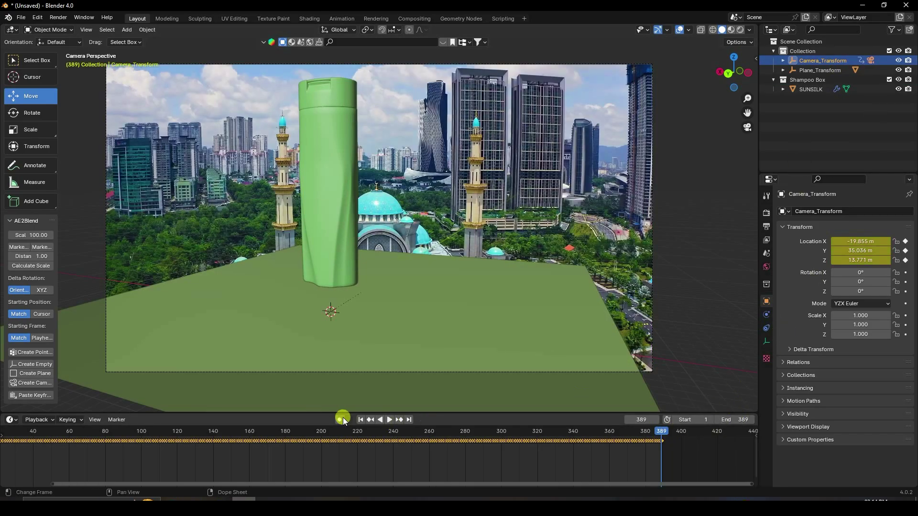
{"action": "left_click", "coordinate": [362, 420]}
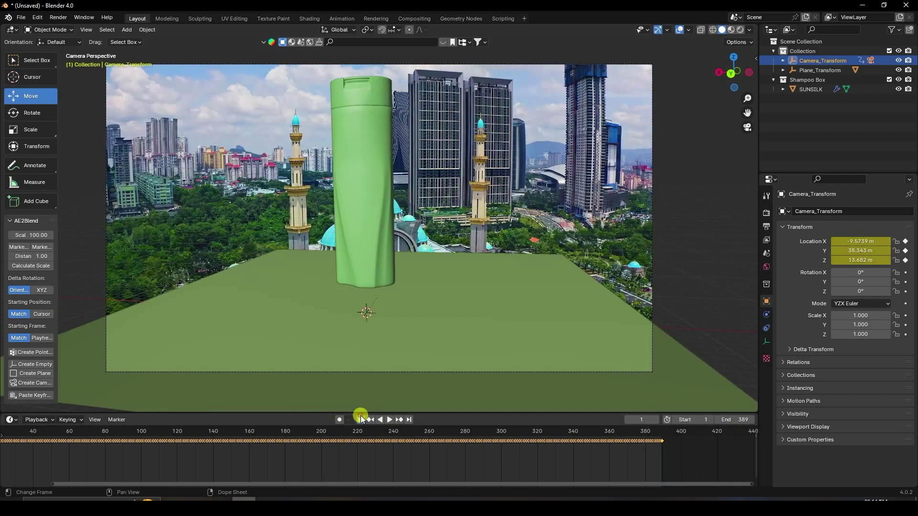
{"action": "left_click", "coordinate": [362, 210]}
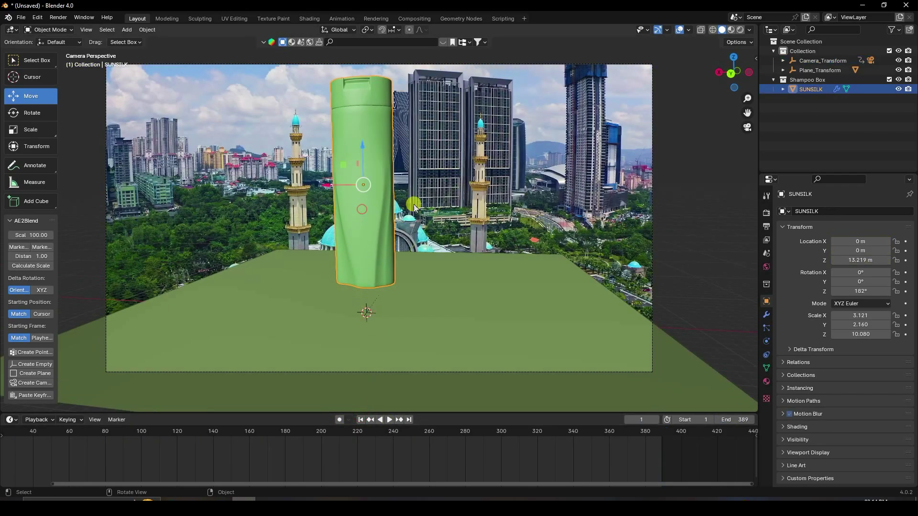
{"action": "left_click", "coordinate": [741, 29]}
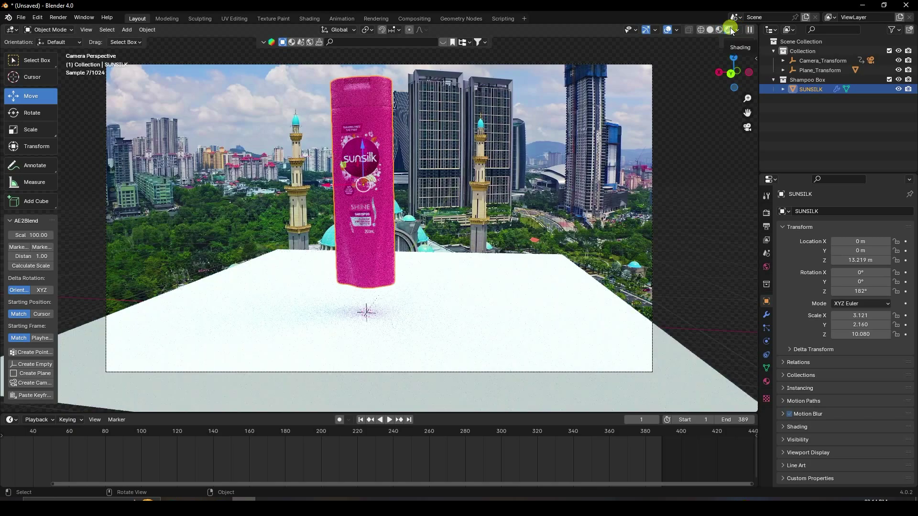
Enable Shadow Catcher in the Plane's Visibility settings
{"action": "left_click", "coordinate": [550, 298]}
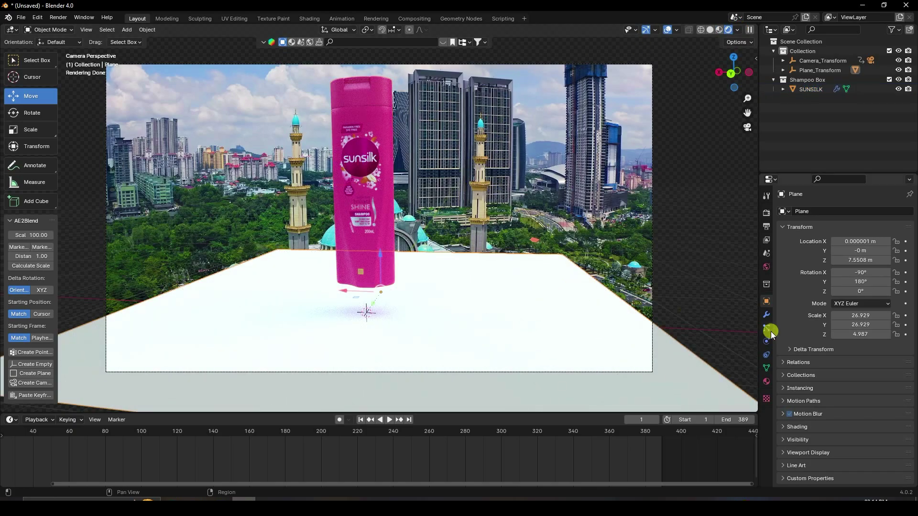
{"action": "left_click", "coordinate": [784, 440]}
{"action": "scroll", "coordinate": [796, 416], "scroll_direction": "down", "scroll_amount": 3}
{"action": "scroll", "coordinate": [795, 416], "scroll_direction": "down", "scroll_amount": 2}
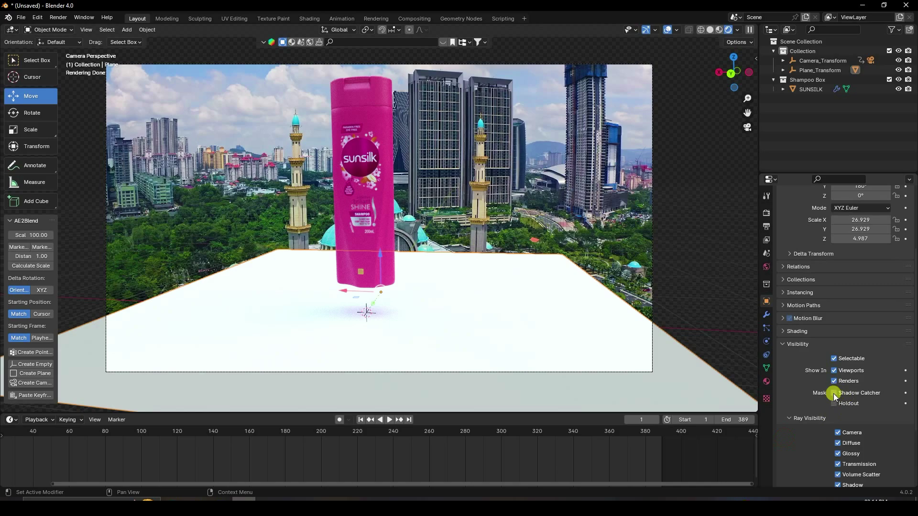
{"action": "left_click", "coordinate": [834, 393]}
Move the SUNSILK bottle right and down onto the mosque plaza
{"action": "left_click", "coordinate": [371, 202]}
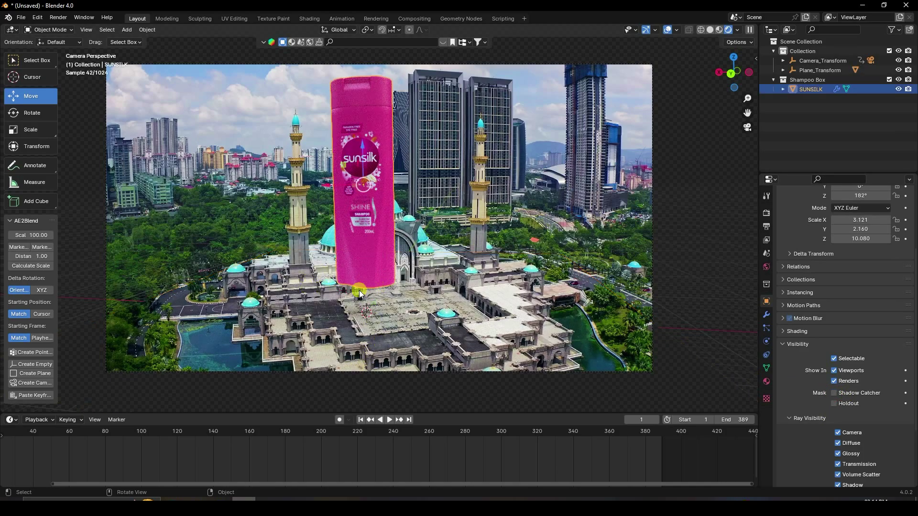
{"action": "left_click_drag", "start_coordinate": [330, 188], "coordinate": [378, 186]}
{"action": "left_click_drag", "start_coordinate": [402, 146], "coordinate": [402, 164]}
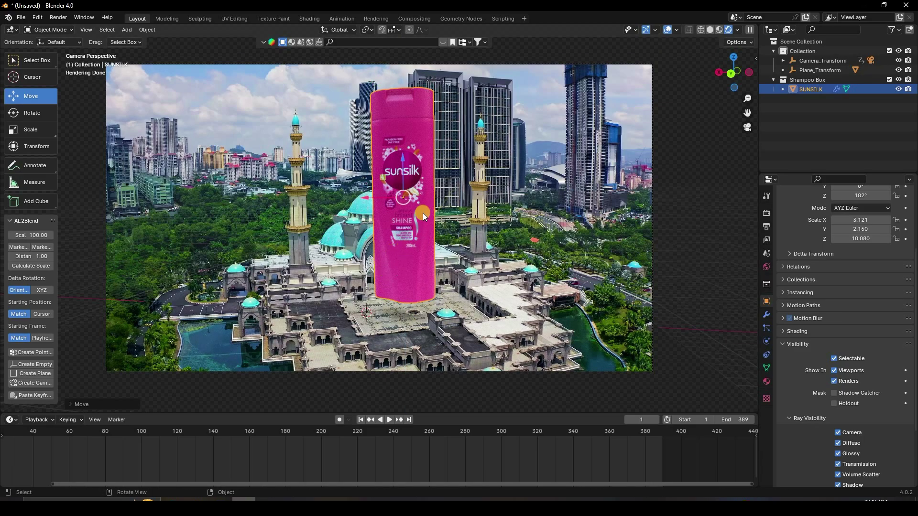
Insert a Location & Rotation keyframe for the SUNSILK bottle at frame 100
{"action": "left_click", "coordinate": [815, 89]}
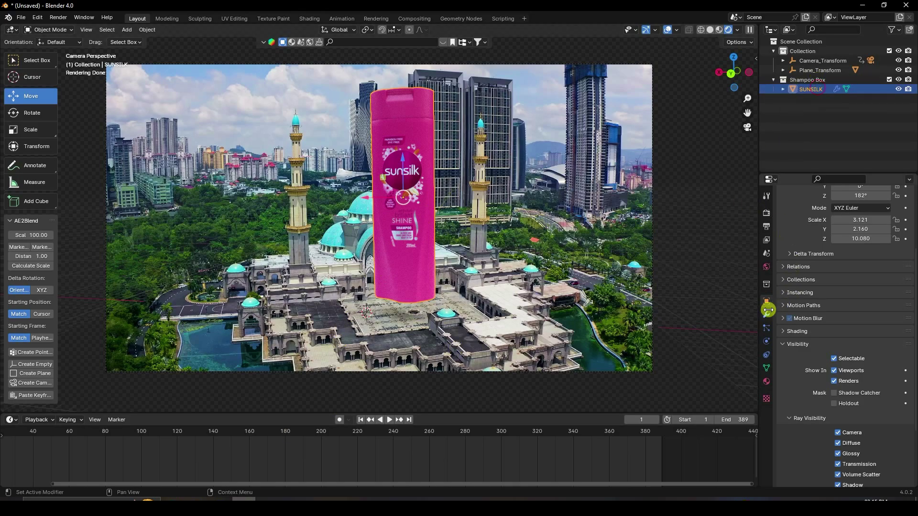
{"action": "scroll", "coordinate": [564, 316], "scroll_direction": "down", "scroll_amount": 5}
{"action": "scroll", "coordinate": [563, 316], "scroll_direction": "up", "scroll_amount": 3}
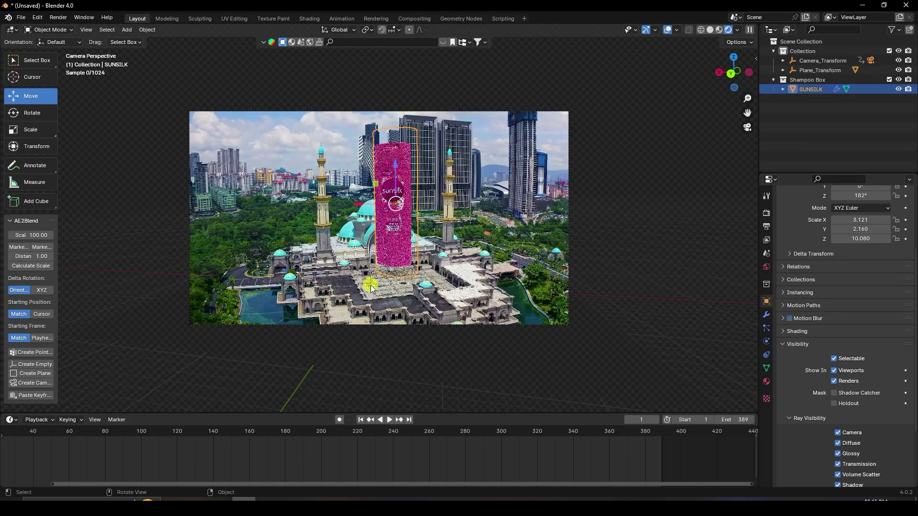
{"action": "key", "text": "Home"}
{"action": "key", "text": "Home"}
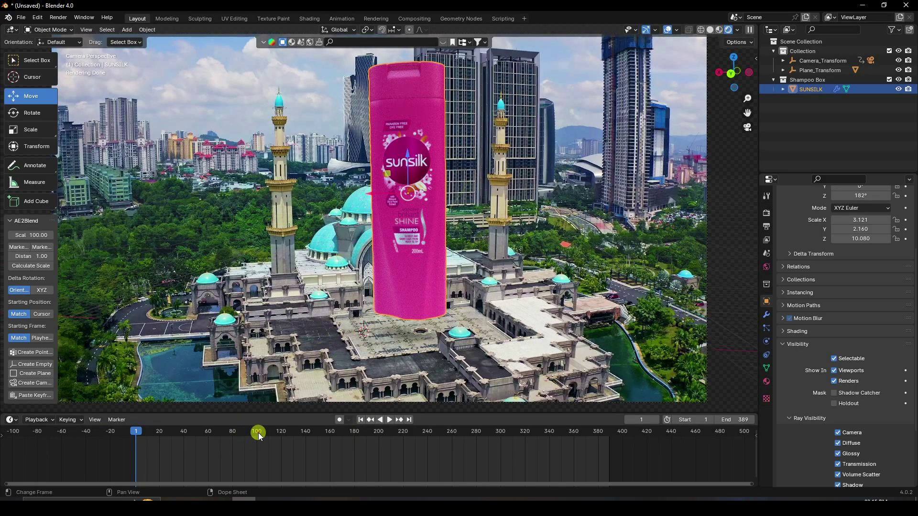
{"action": "left_click", "coordinate": [258, 432]}
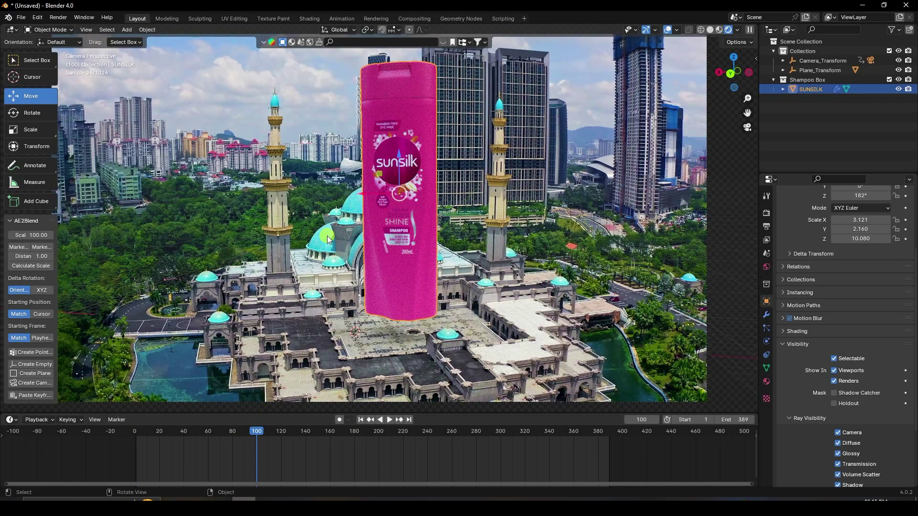
{"action": "key", "text": "i"}
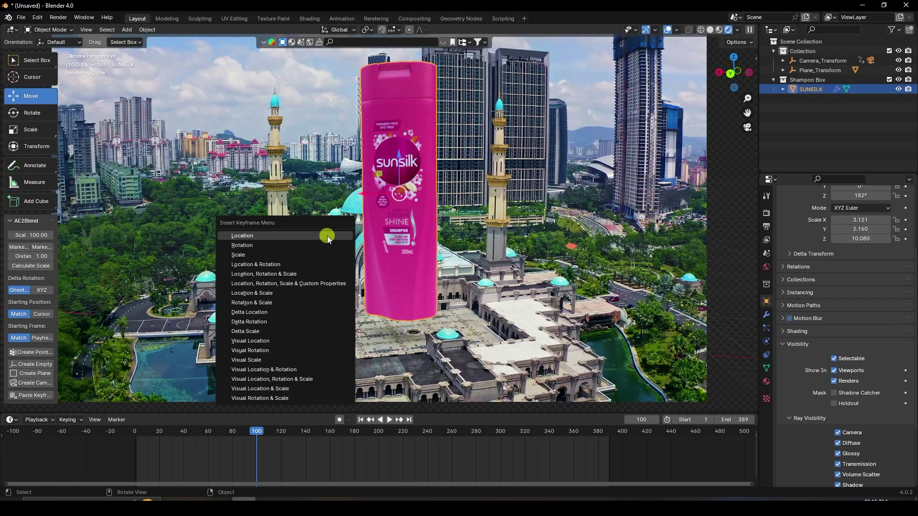
{"action": "left_click", "coordinate": [263, 264]}
At frame 1, raise the bottle high above the scene and key Location & Rotation
{"action": "left_click", "coordinate": [360, 420]}
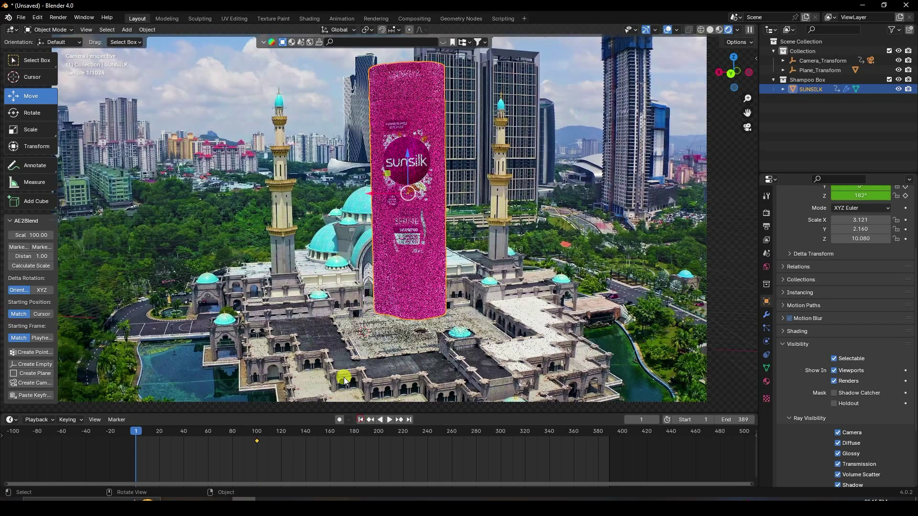
{"action": "scroll", "coordinate": [344, 378], "scroll_direction": "down", "scroll_amount": 3}
{"action": "left_click_drag", "start_coordinate": [397, 165], "coordinate": [436, 355]}
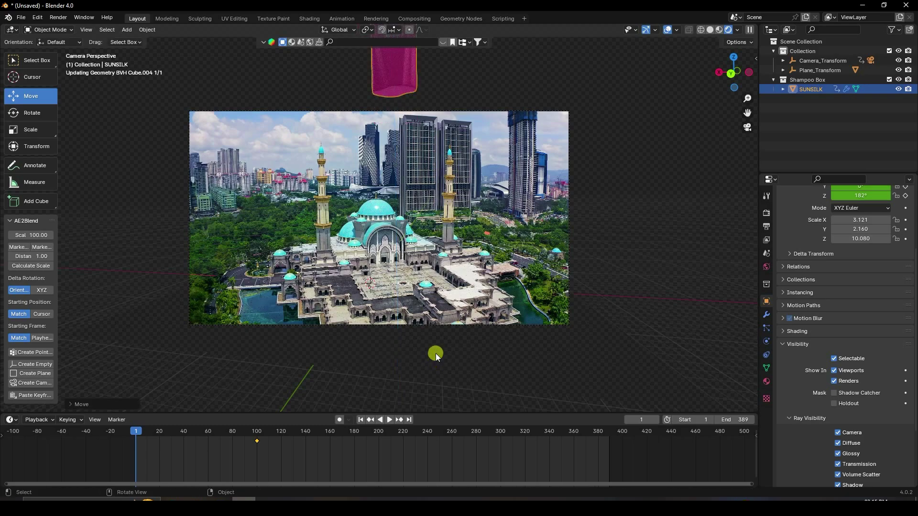
{"action": "key", "text": "i"}
{"action": "left_click", "coordinate": [375, 308]}
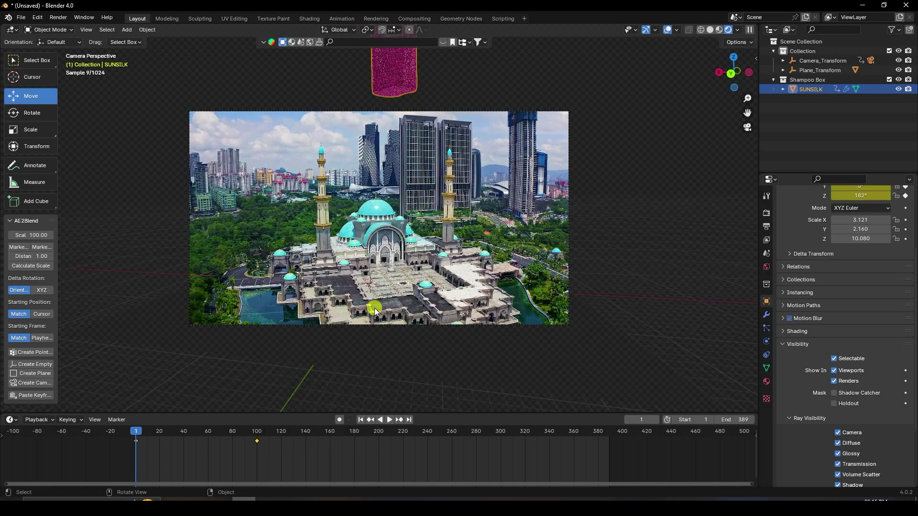
Preview the drop animation, then keyframe Rotation Z at 0° on frame 1
{"action": "left_click", "coordinate": [391, 420]}
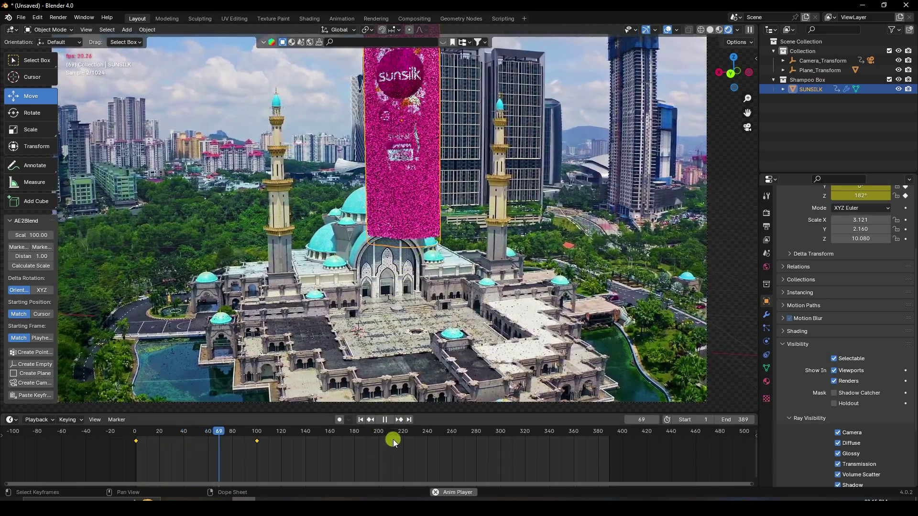
{"action": "left_click", "coordinate": [385, 419]}
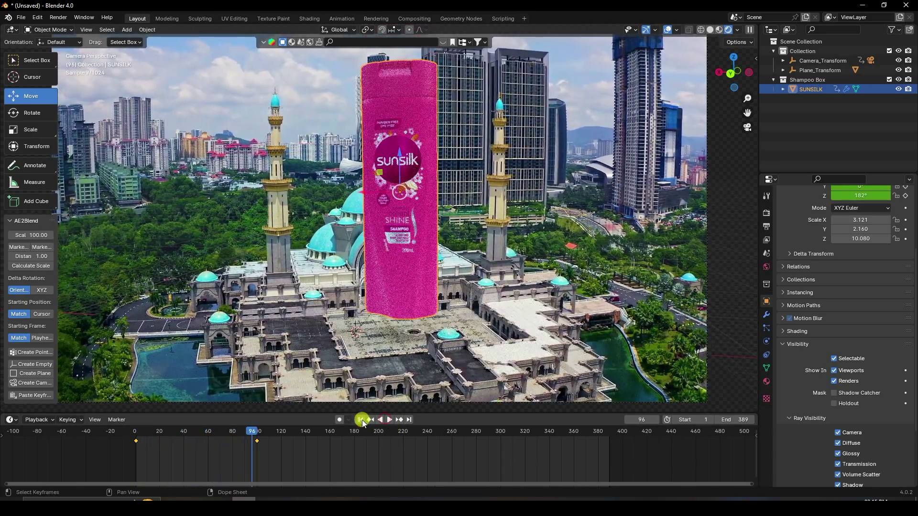
{"action": "left_click", "coordinate": [361, 419]}
{"action": "scroll", "coordinate": [412, 372], "scroll_direction": "down", "scroll_amount": 4}
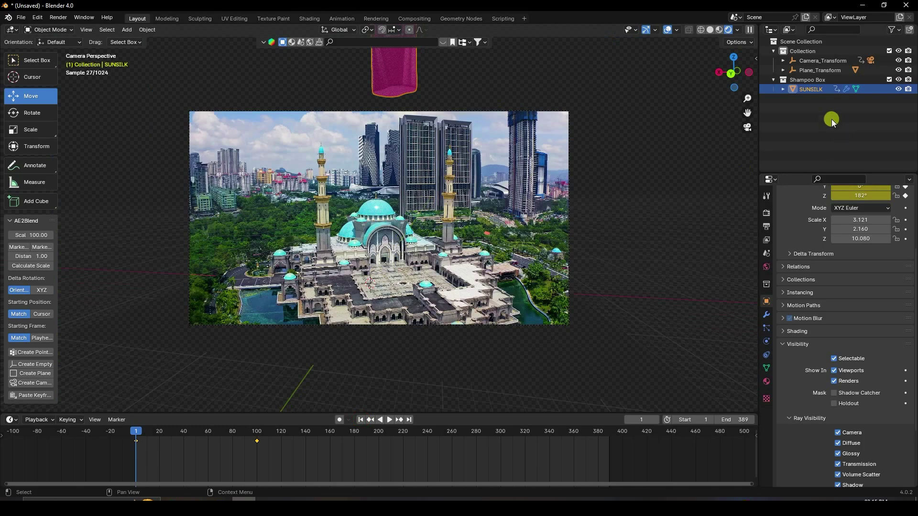
{"action": "scroll", "coordinate": [813, 318], "scroll_direction": "up", "scroll_amount": 5}
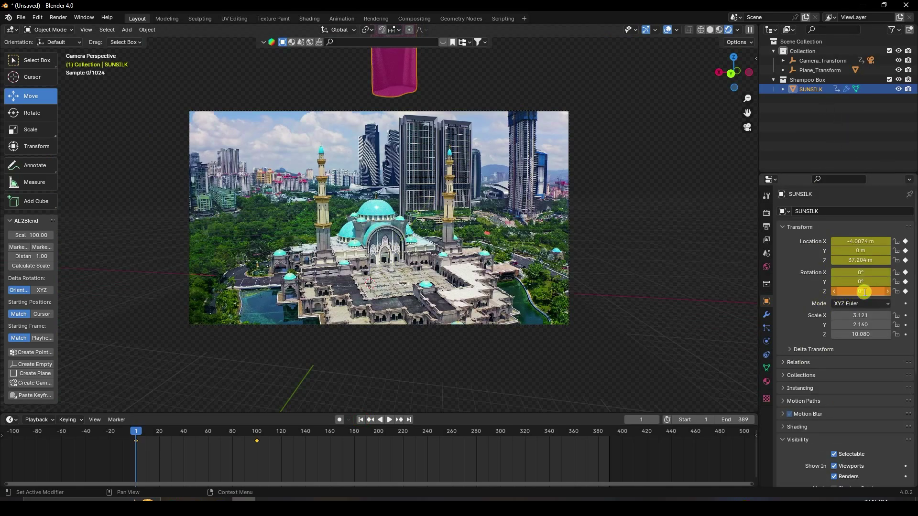
{"action": "left_click", "coordinate": [905, 292]}
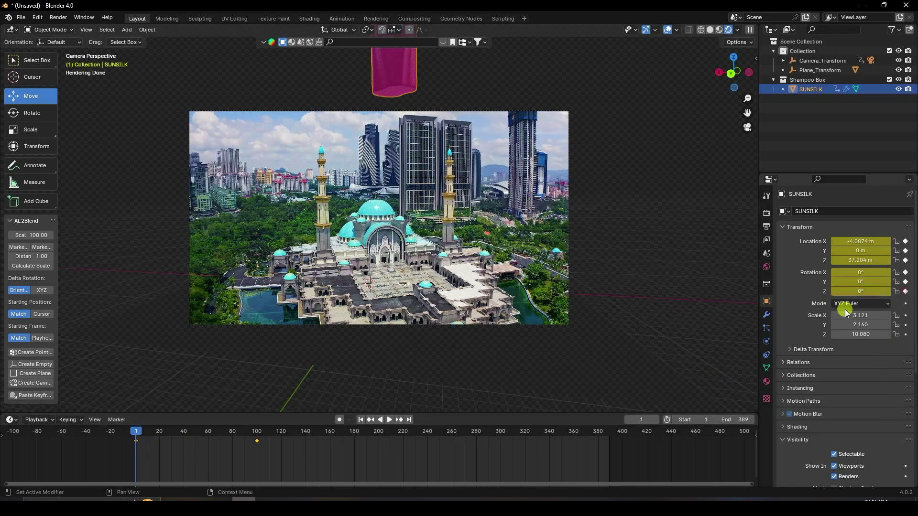
Set Rotation Z to 916° on frame 389 and keyframe it
{"action": "left_click", "coordinate": [411, 420]}
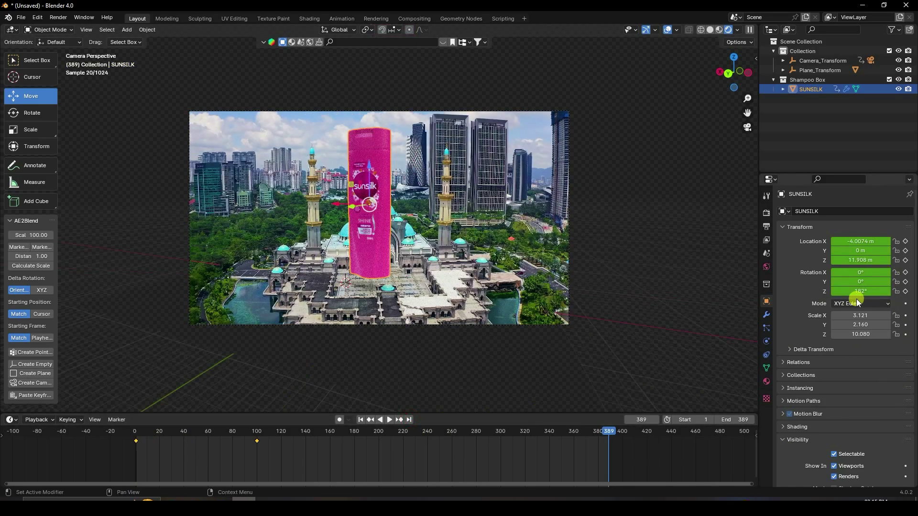
{"action": "left_click_drag", "start_coordinate": [861, 292], "coordinate": [479, 313]}
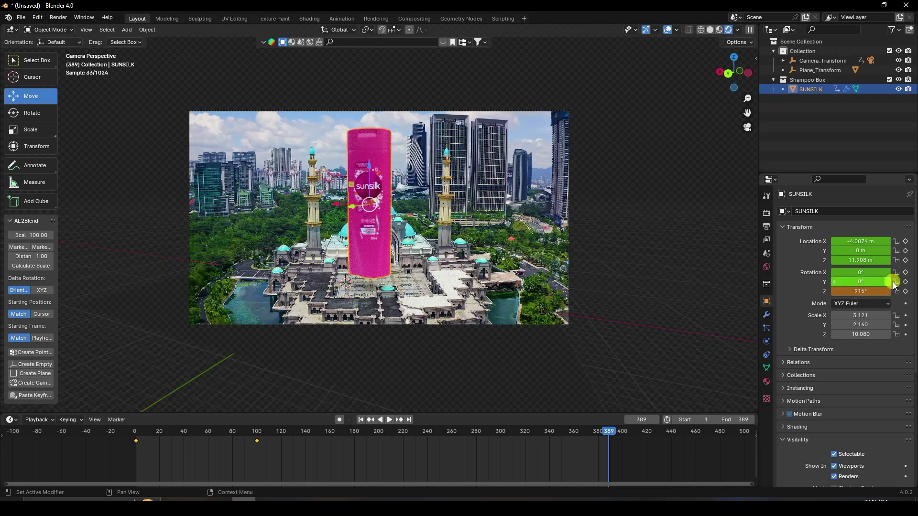
{"action": "left_click", "coordinate": [905, 291]}
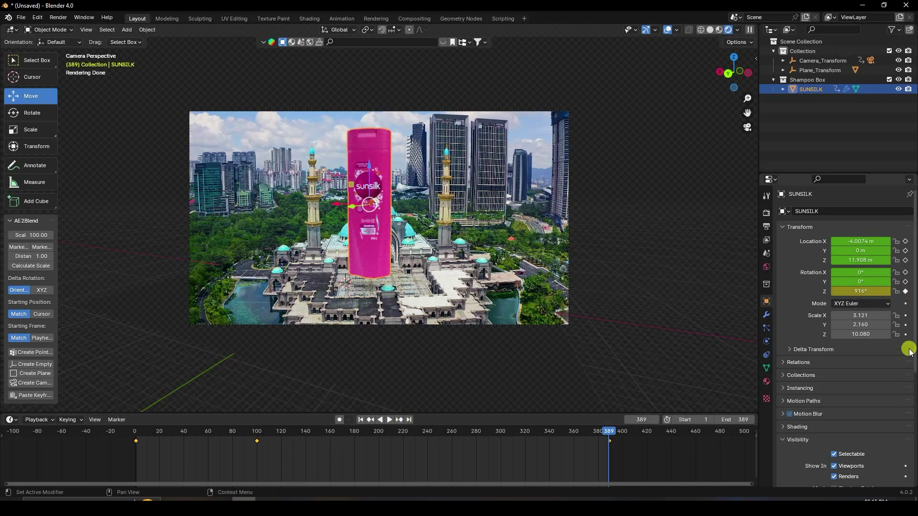
{"action": "left_click", "coordinate": [905, 291]}
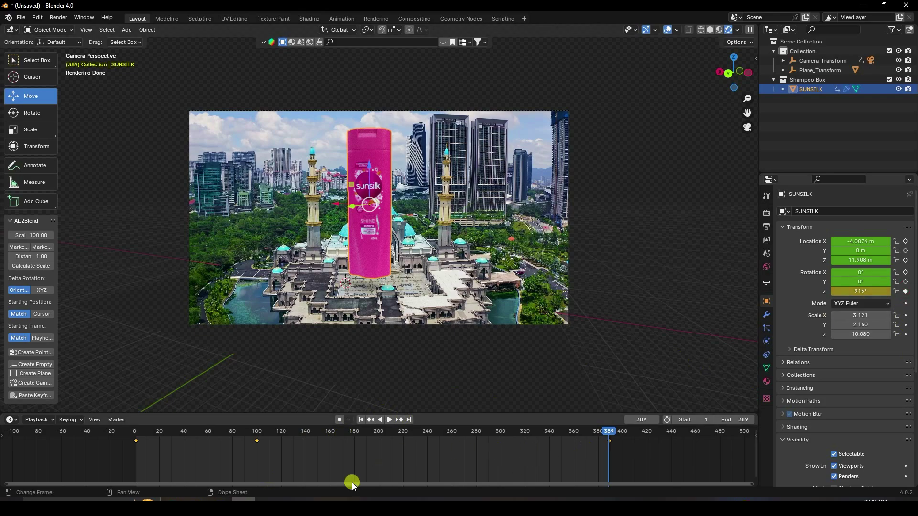
{"action": "left_click", "coordinate": [361, 420]}
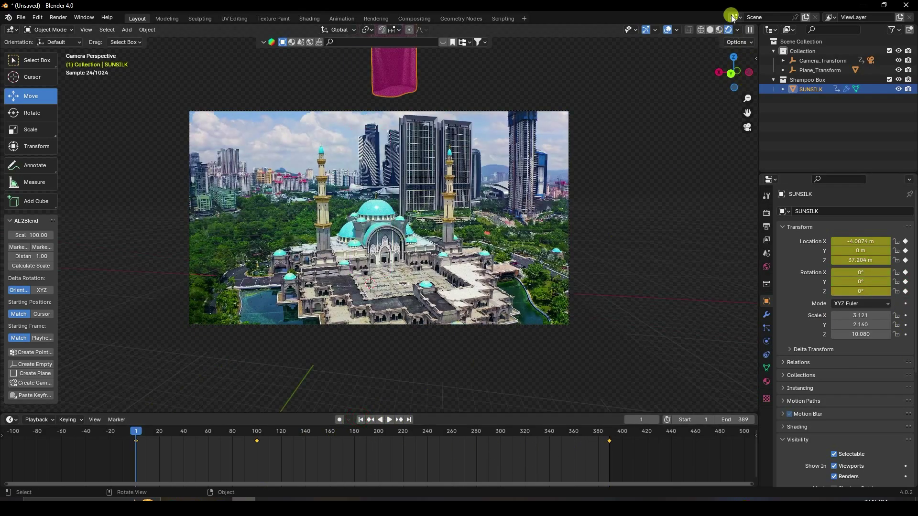
Switch to Material Preview shading and play back the animation
{"action": "left_click", "coordinate": [719, 31]}
{"action": "left_click", "coordinate": [400, 421]}
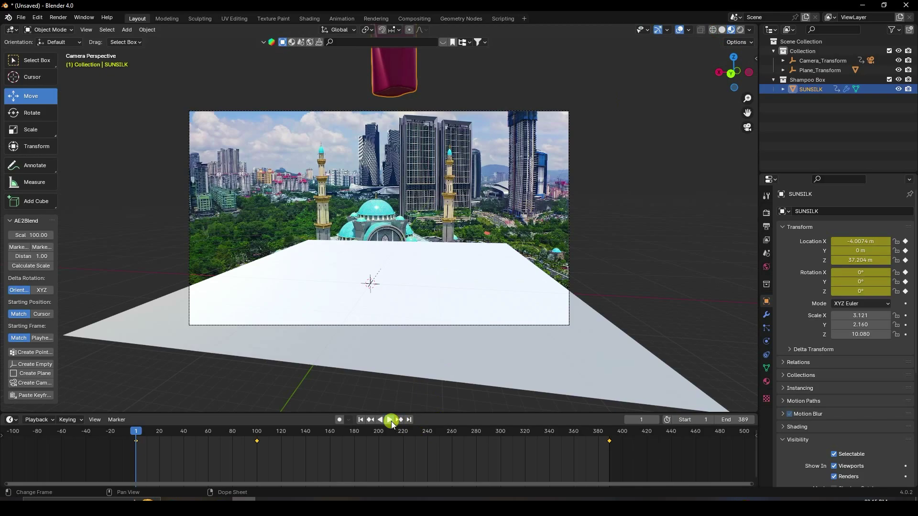
{"action": "left_click", "coordinate": [391, 421]}
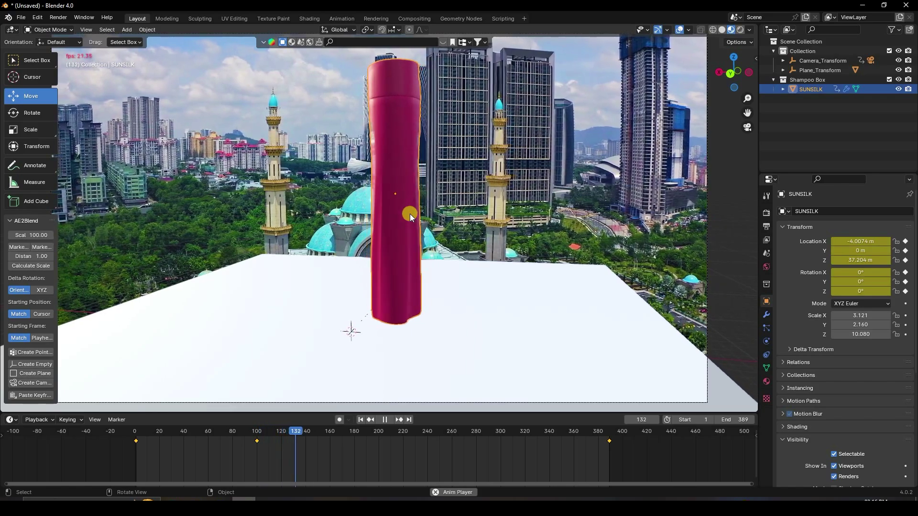
{"action": "left_click", "coordinate": [385, 420]}
{"action": "left_click_drag", "start_coordinate": [353, 434], "coordinate": [318, 441]}
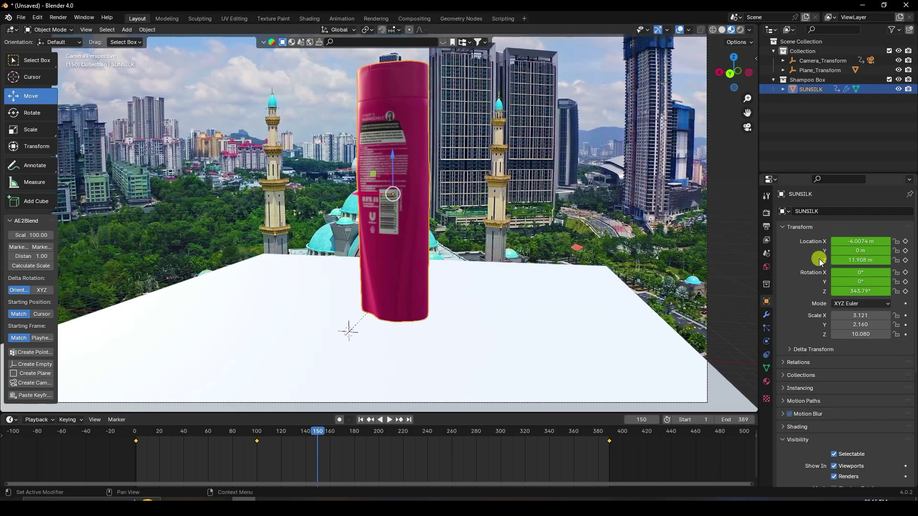
Key the bottle's Location Z at 12 m on frame 100 and 13 m on frame 150
{"action": "left_click", "coordinate": [371, 420]}
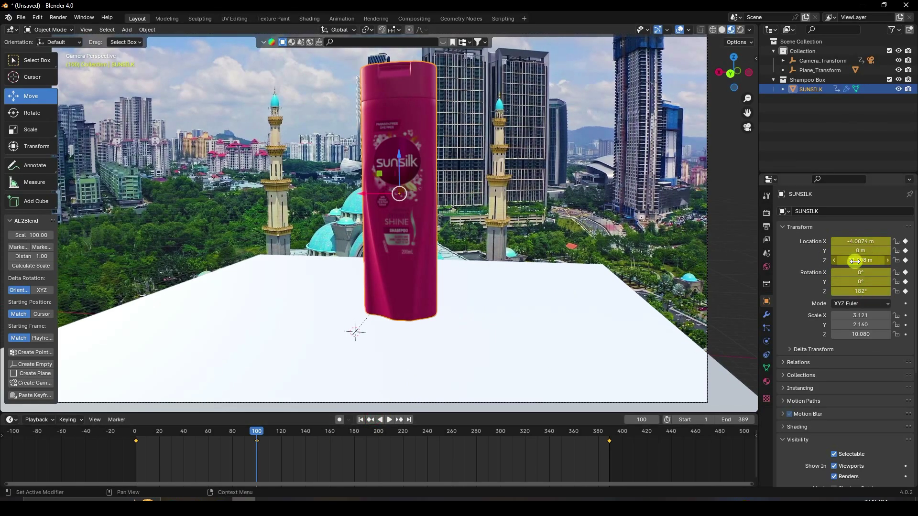
{"action": "key", "text": "Return"}
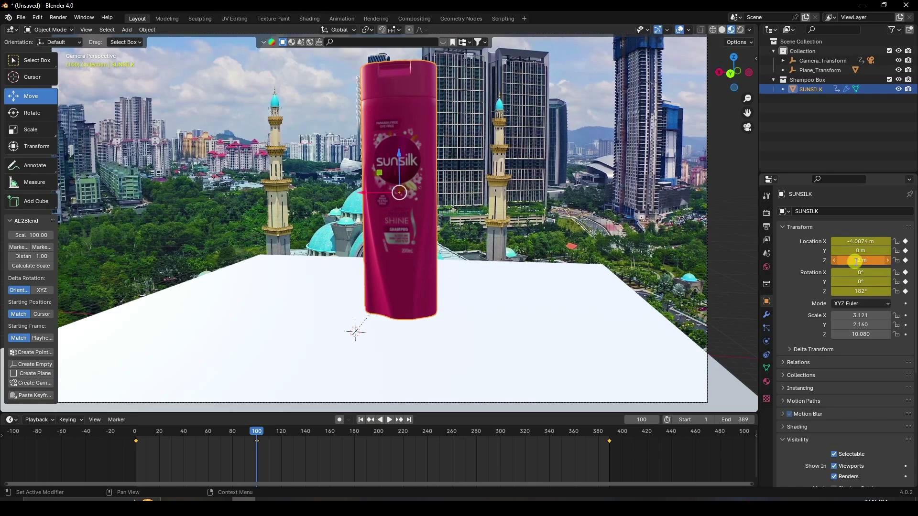
{"action": "left_click", "coordinate": [905, 260]}
{"action": "left_click", "coordinate": [318, 432]}
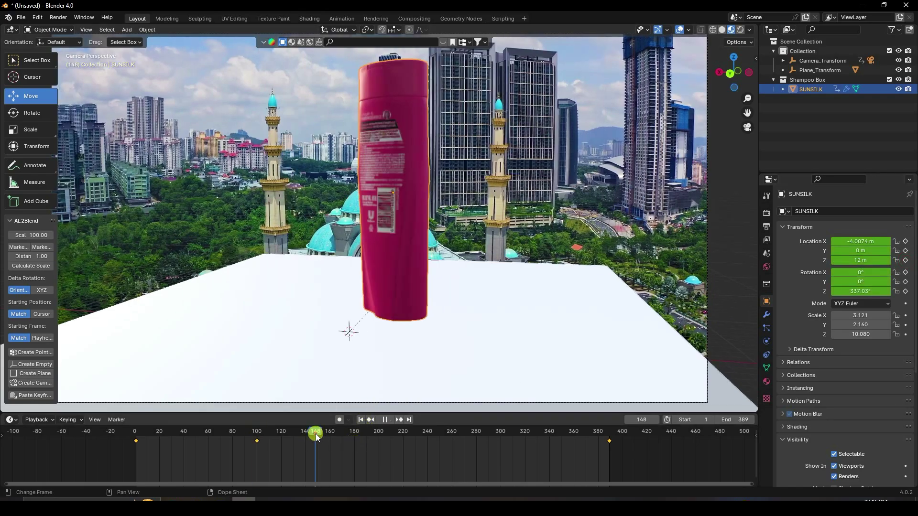
{"action": "left_click_drag", "start_coordinate": [840, 261], "coordinate": [152, 265]}
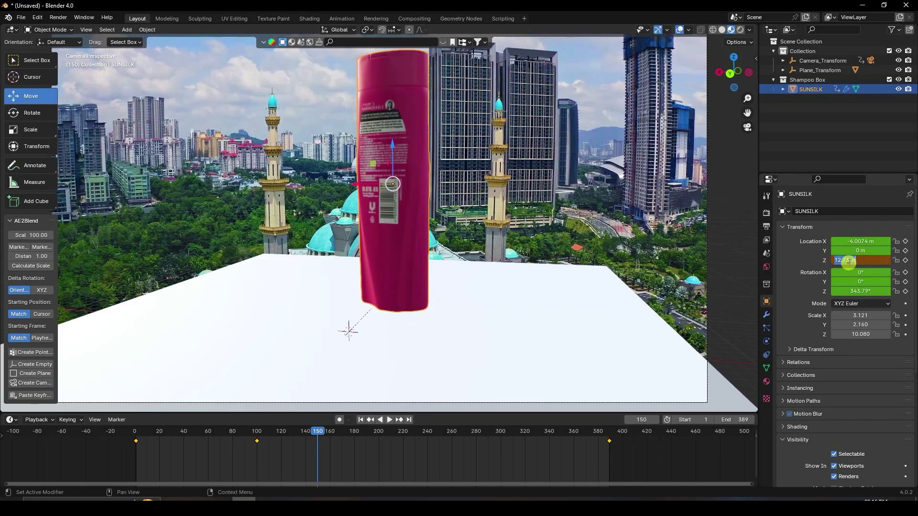
{"action": "key", "text": "Return"}
{"action": "left_click", "coordinate": [906, 260]}
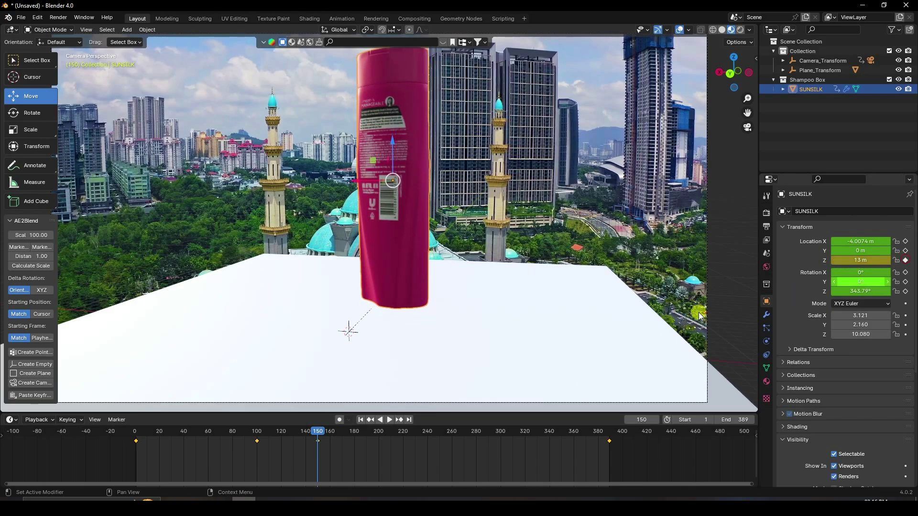
Key Location Z at 12 m on frame 200 and 13 m on frame 250
{"action": "left_click", "coordinate": [378, 434]}
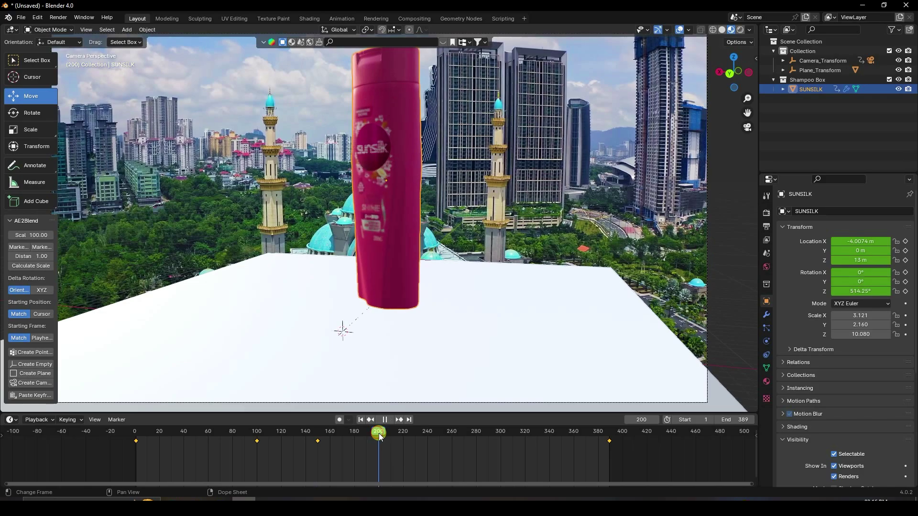
{"action": "left_click", "coordinate": [853, 262]}
{"action": "type", "text": "12"}
{"action": "key", "text": "Return"}
{"action": "left_click", "coordinate": [906, 260]}
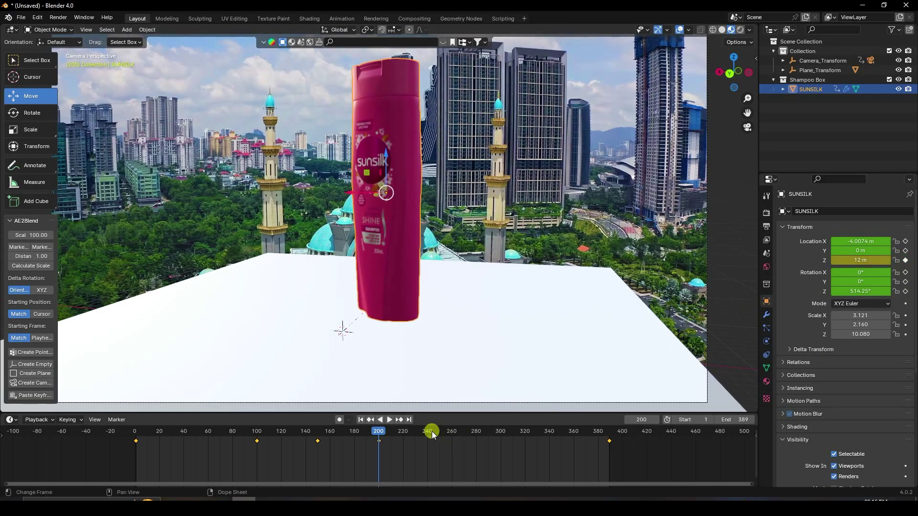
{"action": "left_click", "coordinate": [440, 437]}
{"action": "key", "text": "space"}
{"action": "key", "text": "space"}
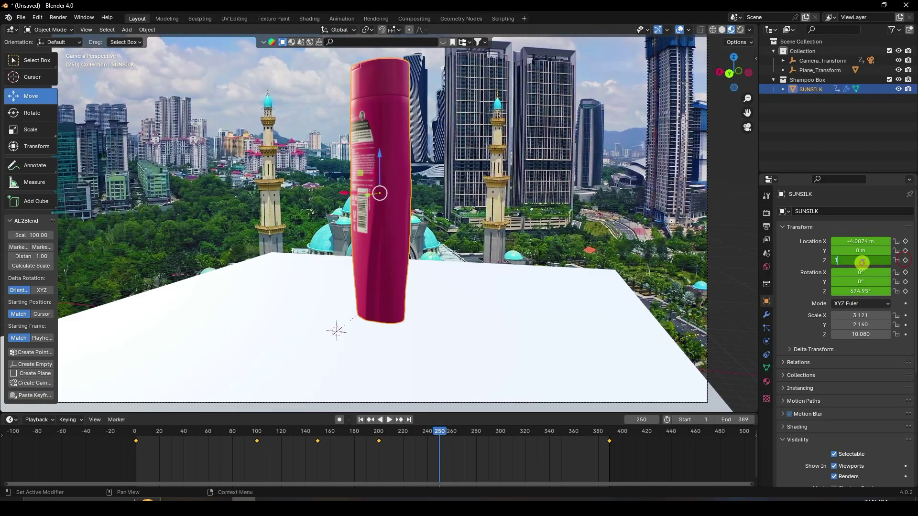
{"action": "key", "text": "Return"}
{"action": "left_click", "coordinate": [905, 260]}
Key Location Z at 12 m on frame 300
{"action": "key", "text": "space"}
{"action": "left_click_drag", "start_coordinate": [453, 435], "coordinate": [501, 440]}
{"action": "key", "text": "space"}
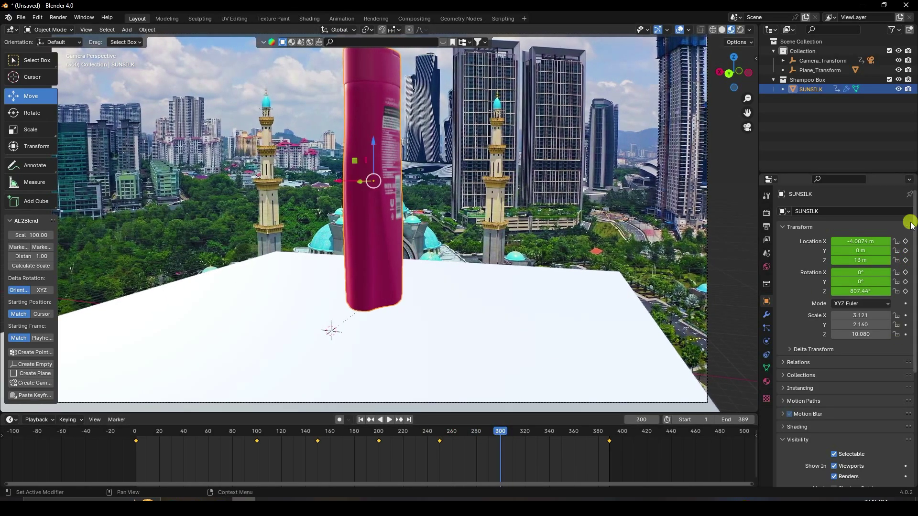
{"action": "left_click", "coordinate": [852, 260]}
{"action": "type", "text": "12"}
{"action": "key", "text": "Return"}
{"action": "left_click", "coordinate": [905, 260]}
Key Location Z at 13 m on frame 350 and 12 m on frame 389
{"action": "left_click_drag", "start_coordinate": [507, 434], "coordinate": [561, 442]}
{"action": "left_click_drag", "start_coordinate": [561, 442], "coordinate": [562, 441]}
{"action": "left_click", "coordinate": [856, 259]}
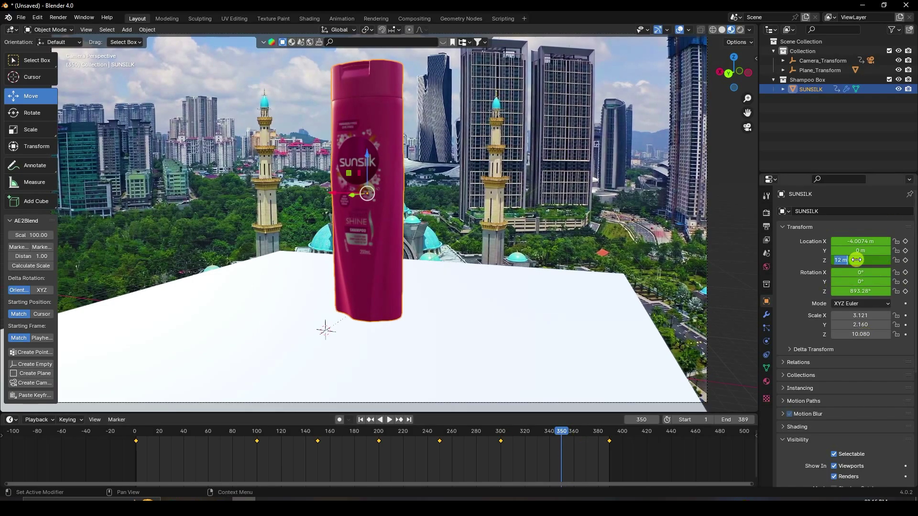
{"action": "type", "text": "13"}
{"action": "key", "text": "Return"}
{"action": "left_click", "coordinate": [905, 260]}
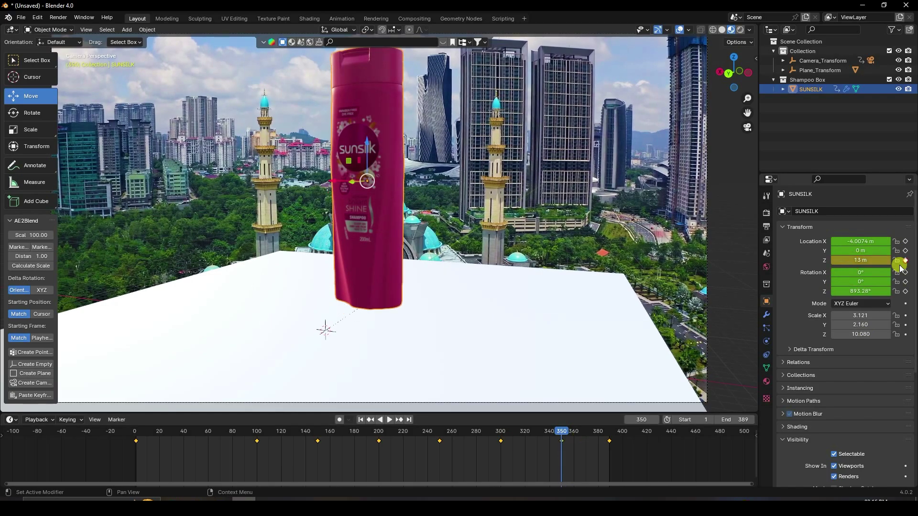
{"action": "left_click", "coordinate": [410, 420]}
{"action": "left_click", "coordinate": [871, 260]}
{"action": "type", "text": "12"}
{"action": "key", "text": "Return"}
{"action": "left_click", "coordinate": [905, 260]}
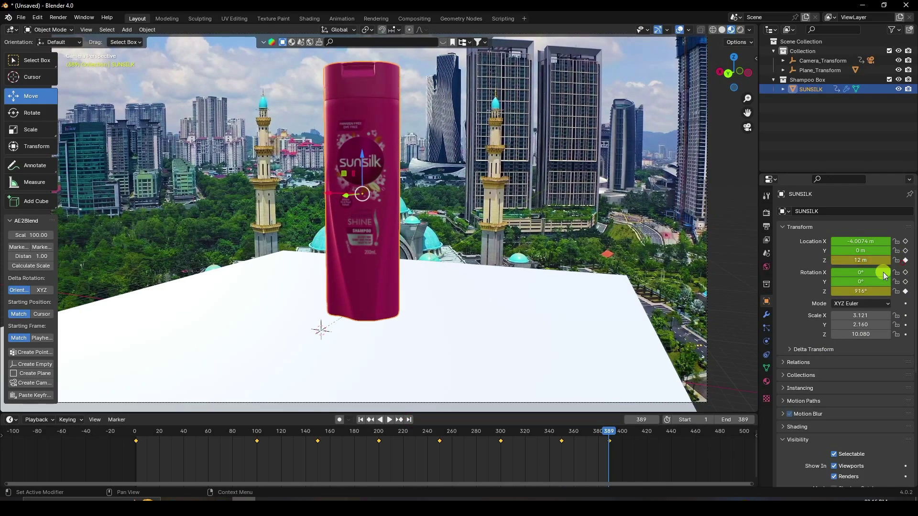
Play the bobbing animation from frame 1 to review it, then return to the start
{"action": "left_click", "coordinate": [360, 421]}
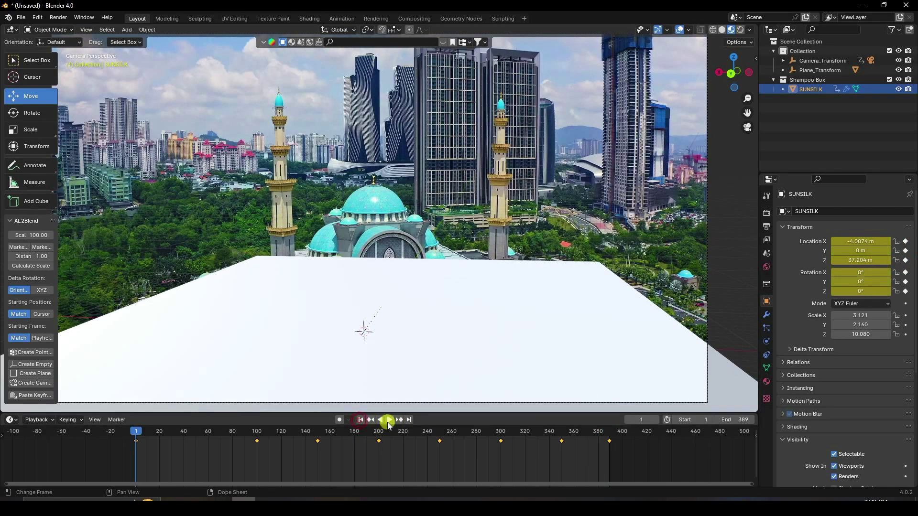
{"action": "left_click", "coordinate": [389, 421]}
{"action": "scroll", "coordinate": [392, 361], "scroll_direction": "down", "scroll_amount": 2}
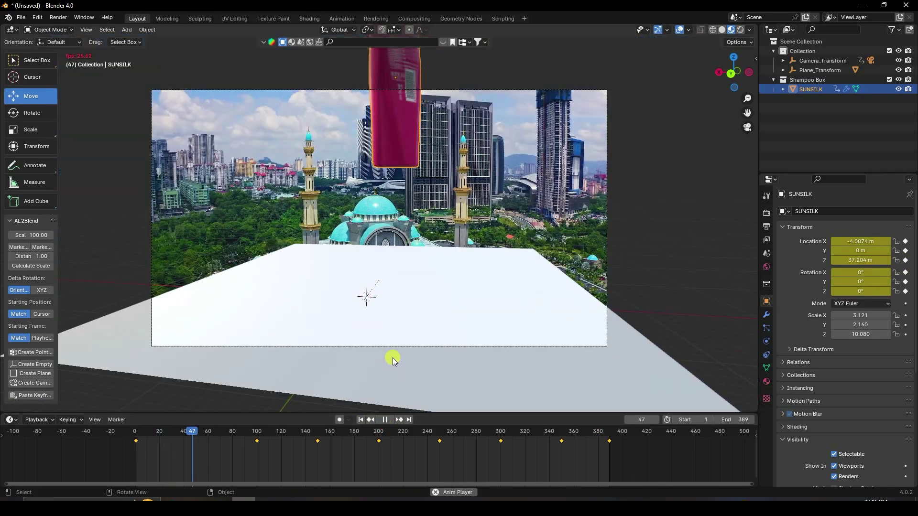
{"action": "scroll", "coordinate": [392, 361], "scroll_direction": "up", "scroll_amount": 2}
{"action": "middle_click_drag", "start_coordinate": [391, 212], "coordinate": [407, 243], "text": "shift"}
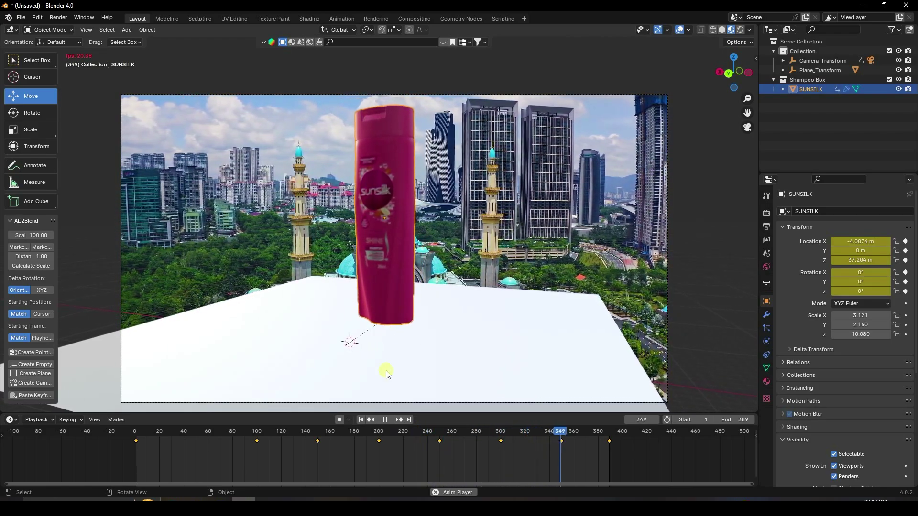
{"action": "left_click", "coordinate": [385, 421]}
{"action": "left_click", "coordinate": [360, 421]}
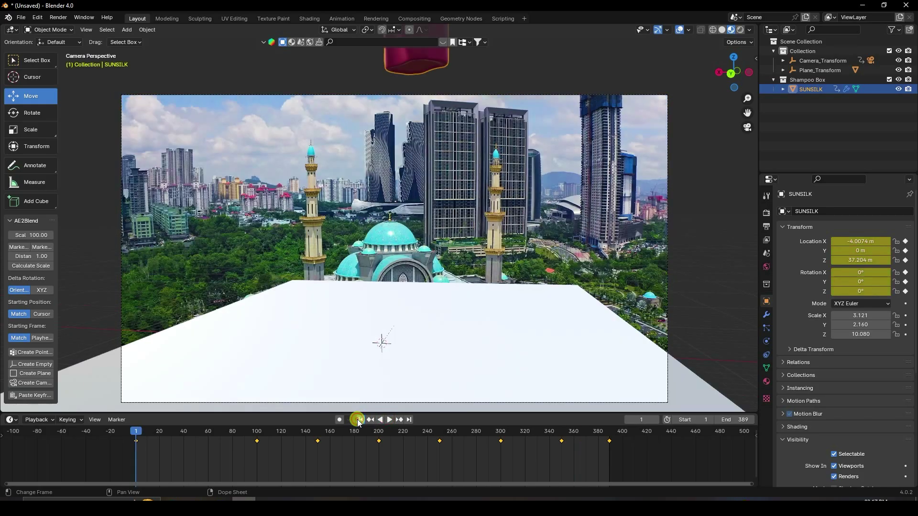
Create Collection 3 in the Outliner and make it the active collection
{"action": "right_click", "coordinate": [803, 108]}
{"action": "left_click", "coordinate": [794, 120]}
{"action": "left_click", "coordinate": [792, 120]}
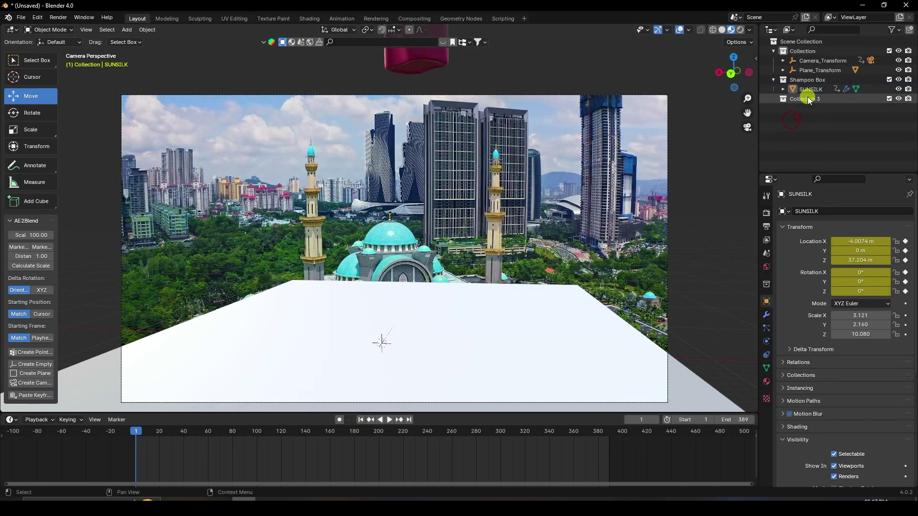
{"action": "left_click", "coordinate": [808, 98]}
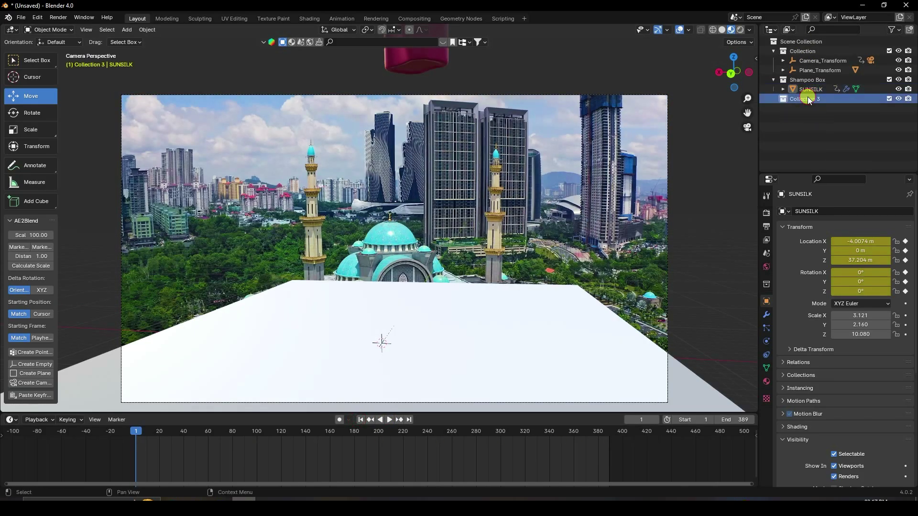
Add an Ico Sphere and move it to about X 33.18 m, Z 13.12 m
{"action": "left_click", "coordinate": [126, 30]}
{"action": "mouse_move", "coordinate": [142, 44]}
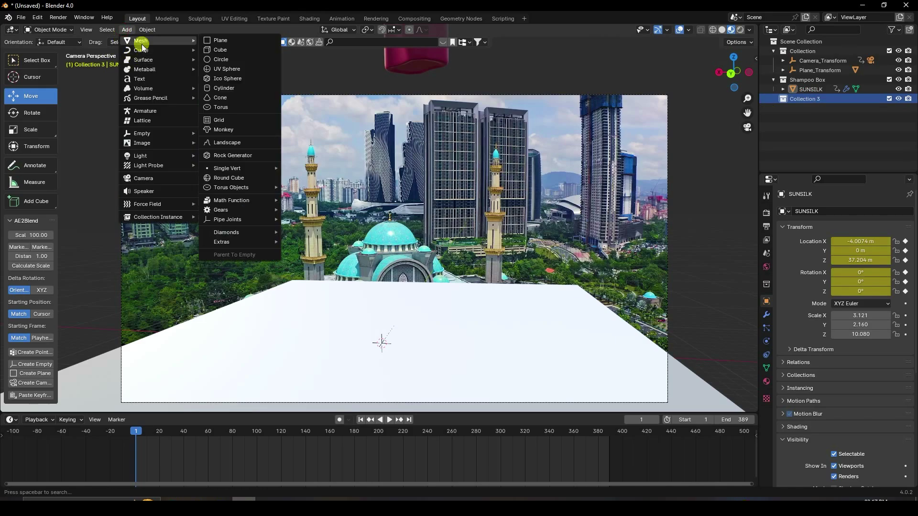
{"action": "left_click", "coordinate": [236, 79]}
{"action": "left_click_drag", "start_coordinate": [388, 309], "coordinate": [383, 181]}
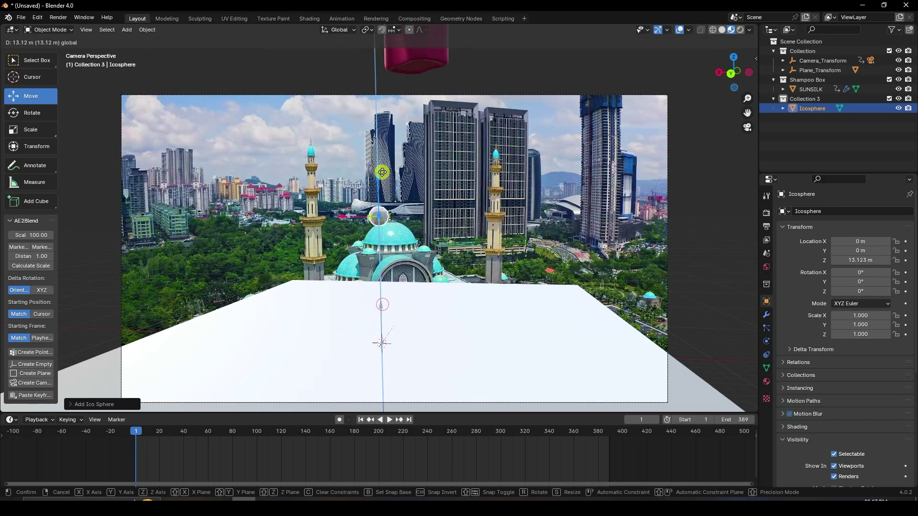
{"action": "scroll", "coordinate": [380, 215], "scroll_direction": "up", "scroll_amount": 5}
{"action": "scroll", "coordinate": [411, 229], "scroll_direction": "down", "scroll_amount": 6}
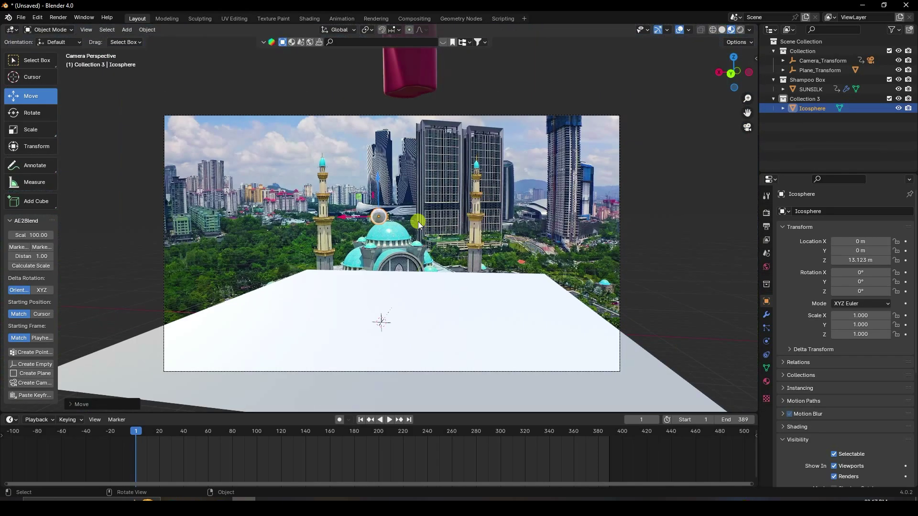
{"action": "left_click_drag", "start_coordinate": [346, 219], "coordinate": [113, 214]}
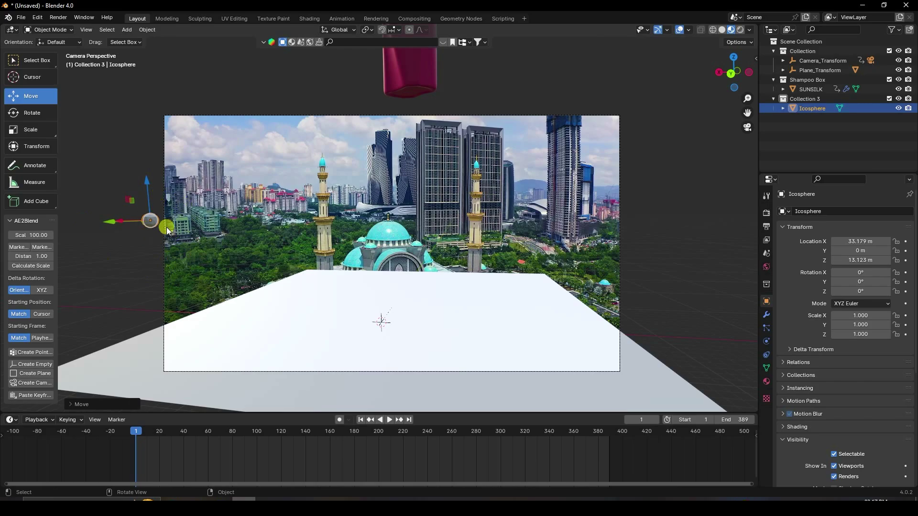
{"action": "middle_click_drag", "start_coordinate": [159, 237], "coordinate": [329, 209]}
{"action": "key", "text": "KP_0"}
Switch the icosphere into Edit Mode
{"action": "left_click", "coordinate": [53, 31]}
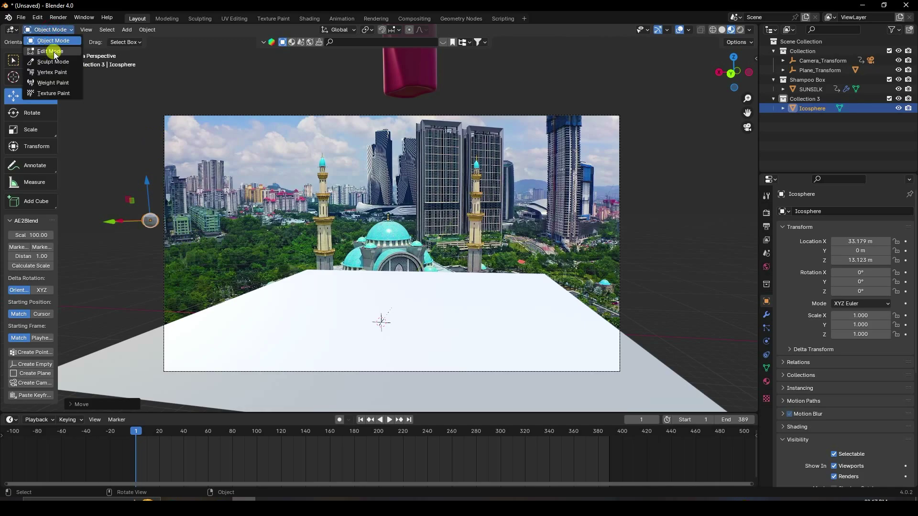
{"action": "left_click", "coordinate": [50, 52]}
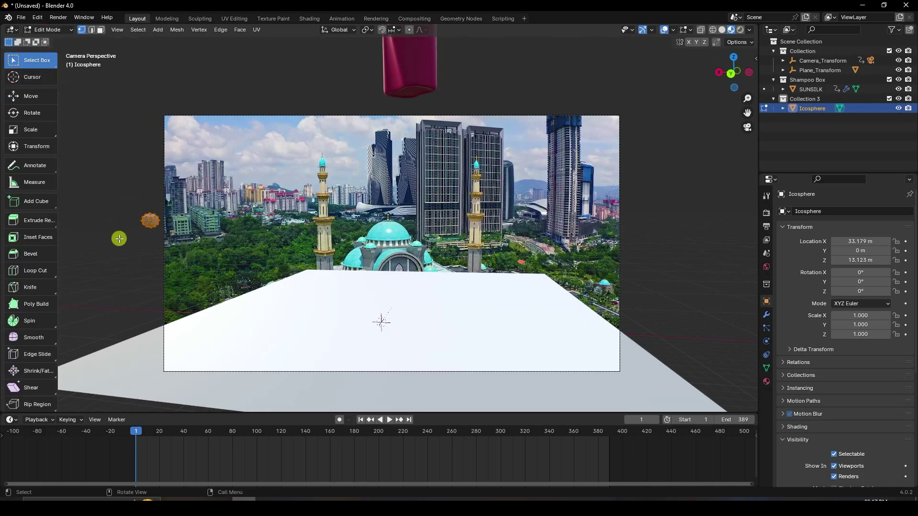
{"action": "scroll", "coordinate": [177, 225], "scroll_direction": "up", "scroll_amount": 2}
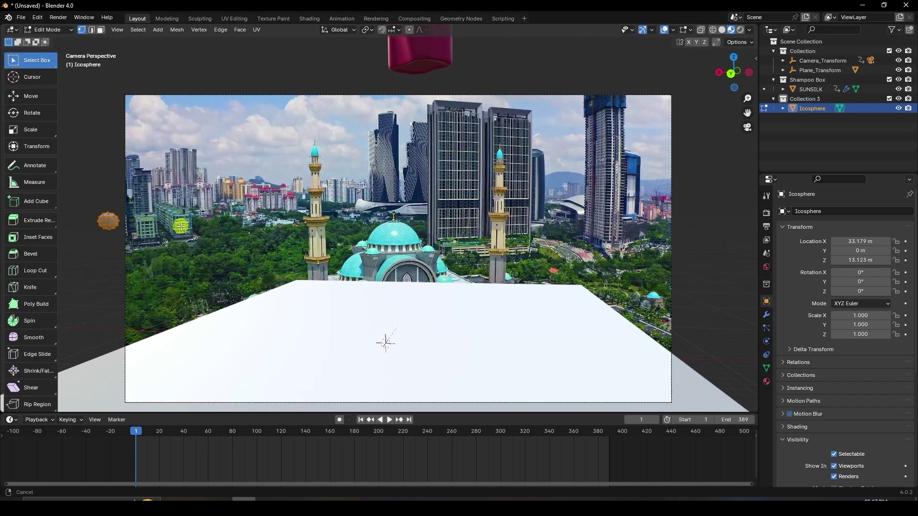
{"action": "scroll", "coordinate": [181, 226], "scroll_direction": "up", "scroll_amount": 3}
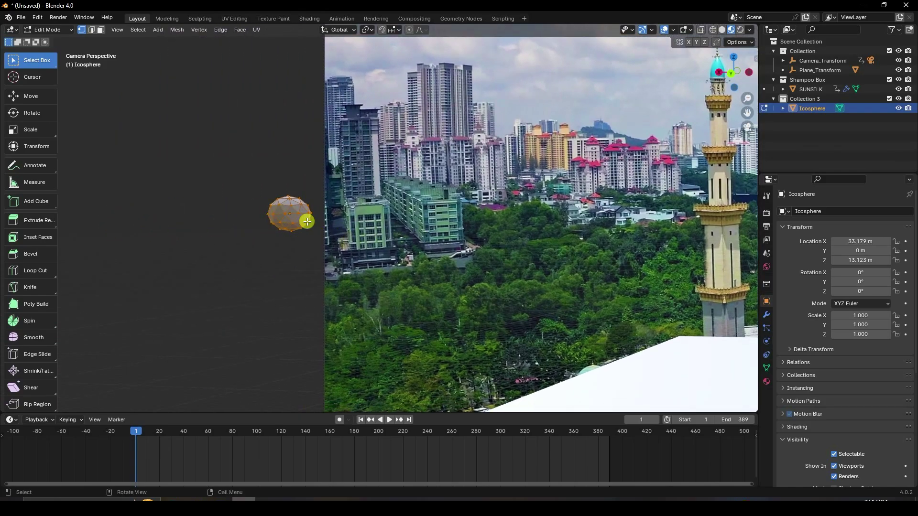
{"action": "scroll", "coordinate": [284, 234], "scroll_direction": "down", "scroll_amount": 1}
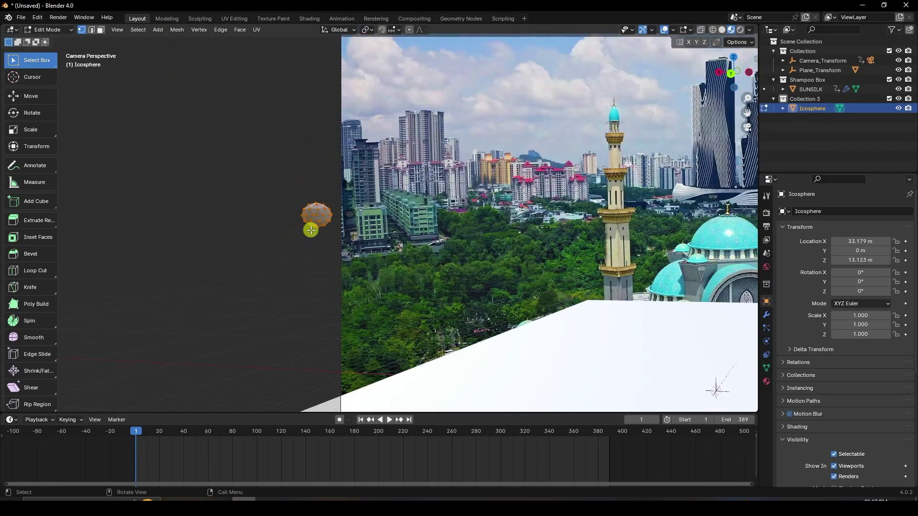
{"action": "scroll", "coordinate": [252, 243], "scroll_direction": "down", "scroll_amount": 2}
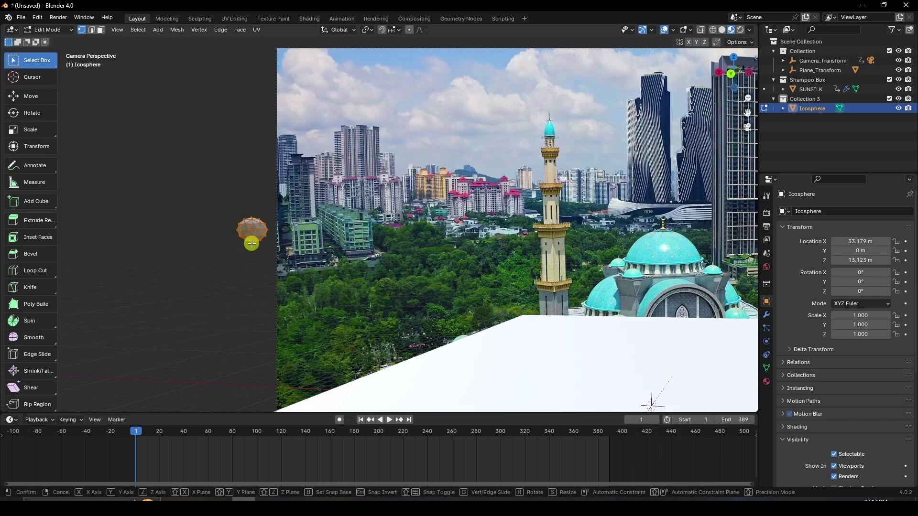
Duplicate the sphere upper left and lower left, enlarging the second copy
{"action": "key", "text": "shift+d"}
{"action": "left_click", "coordinate": [214, 213]}
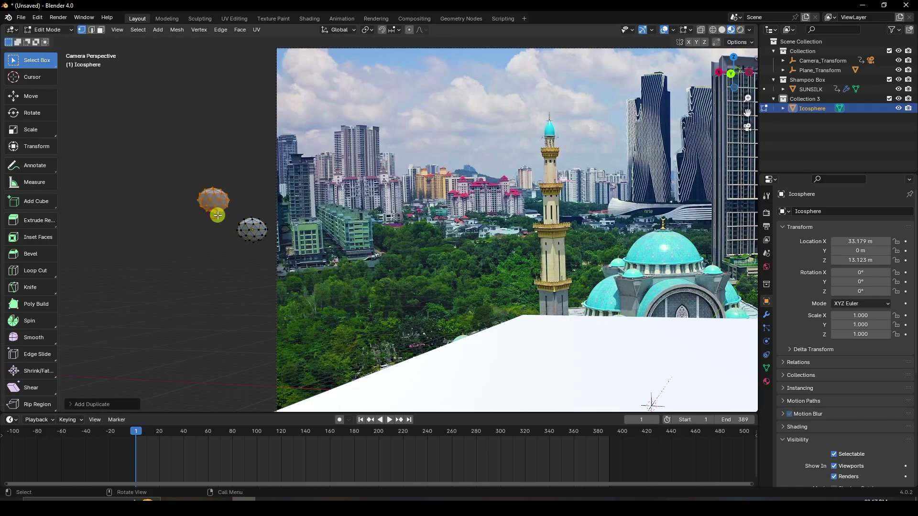
{"action": "key", "text": "shift+d"}
{"action": "left_click", "coordinate": [166, 265]}
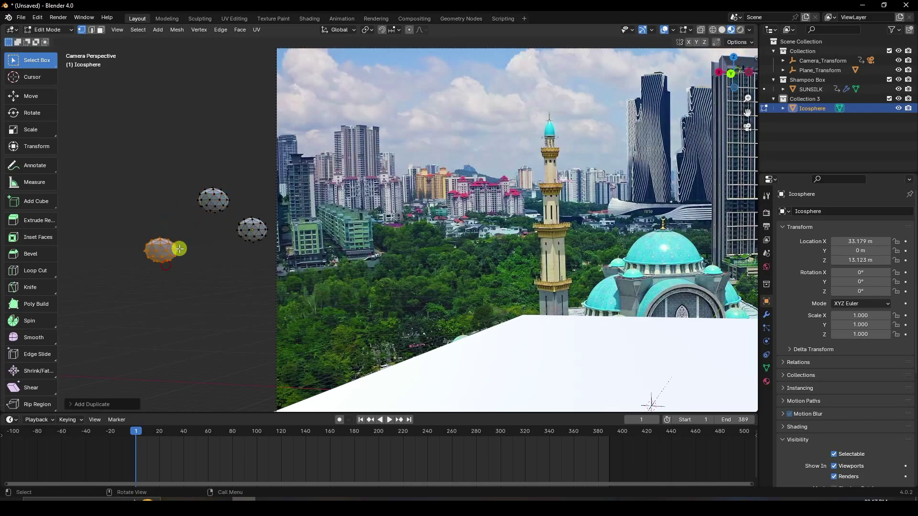
{"action": "key", "text": "s"}
{"action": "left_click", "coordinate": [193, 238]}
{"action": "middle_click_drag", "start_coordinate": [230, 279], "coordinate": [416, 237]}
Scatter four more sphere copies around the cluster
{"action": "key", "text": "shift+d"}
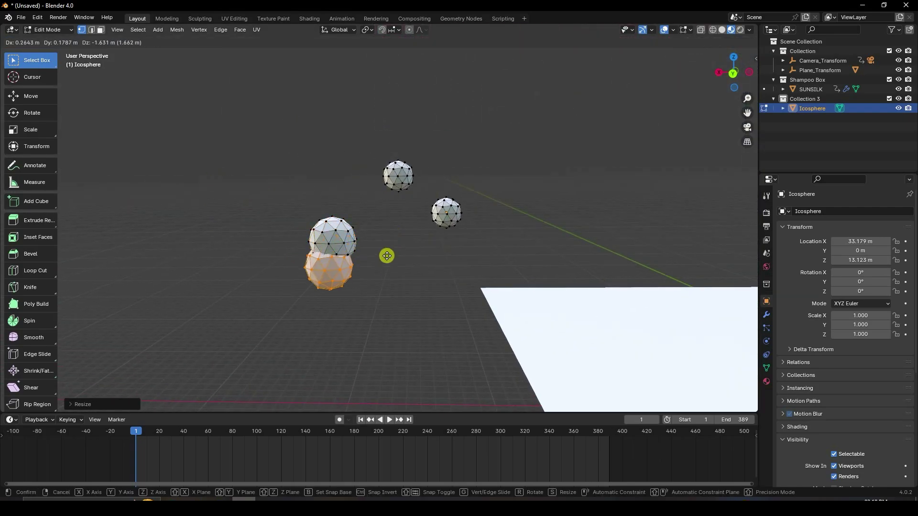
{"action": "left_click", "coordinate": [381, 290]}
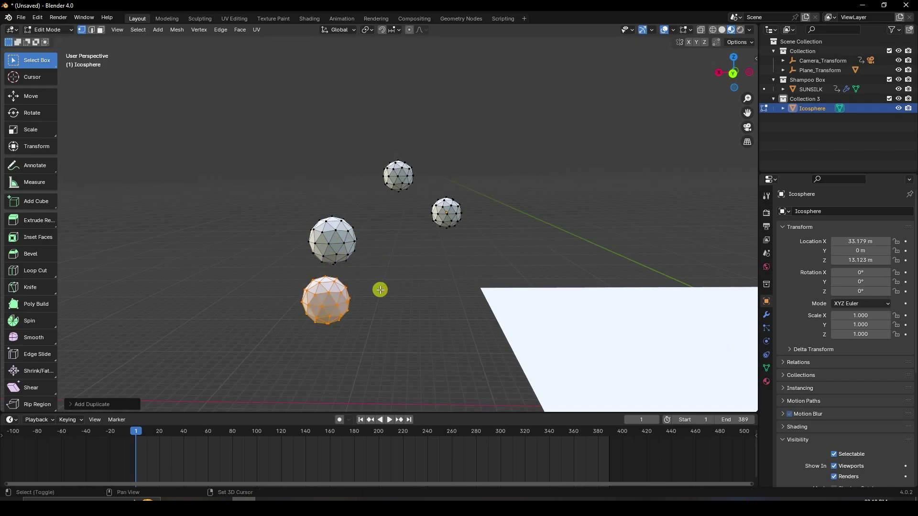
{"action": "key", "text": "shift+d"}
{"action": "left_click", "coordinate": [310, 219]}
{"action": "key", "text": "shift+d"}
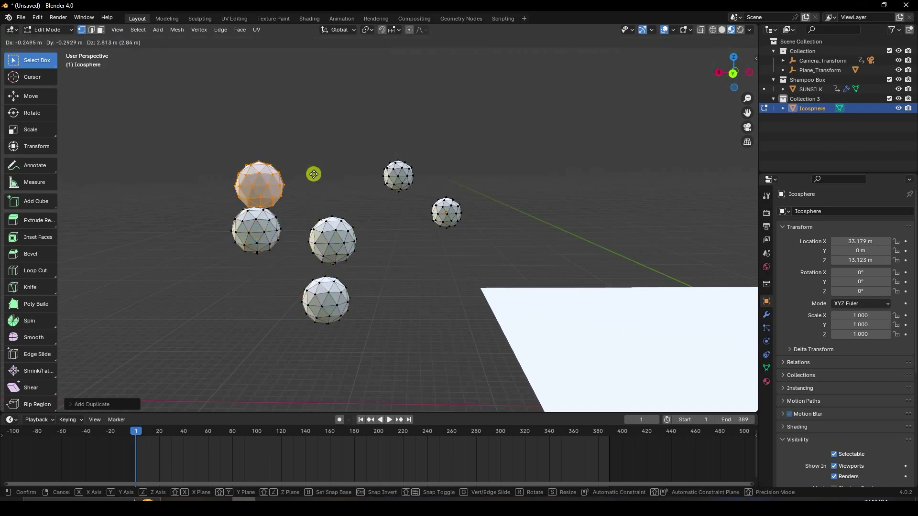
{"action": "left_click", "coordinate": [334, 144]}
{"action": "key", "text": "shift+d"}
{"action": "left_click", "coordinate": [235, 175]}
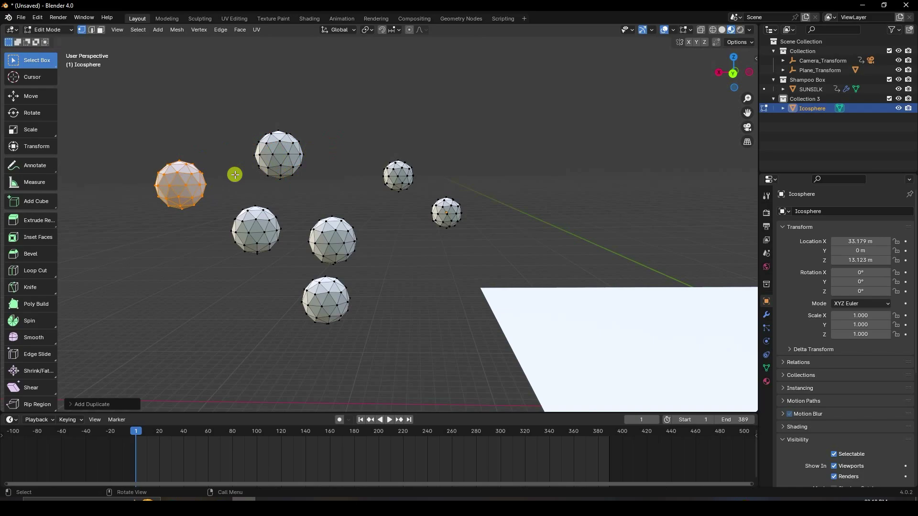
Enlarge a copy, add two more spheres below it, and check from front view
{"action": "key", "text": "s"}
{"action": "left_click", "coordinate": [267, 164]}
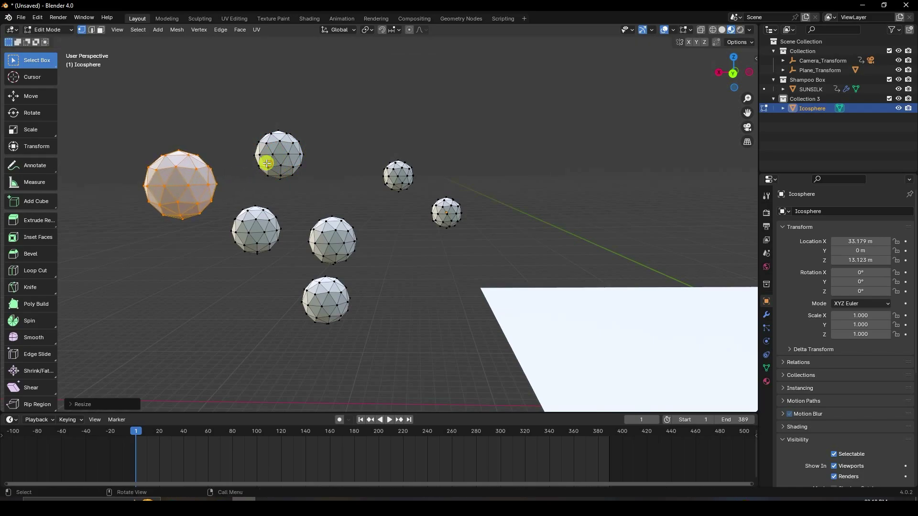
{"action": "key", "text": "shift+d"}
{"action": "left_click", "coordinate": [326, 290]}
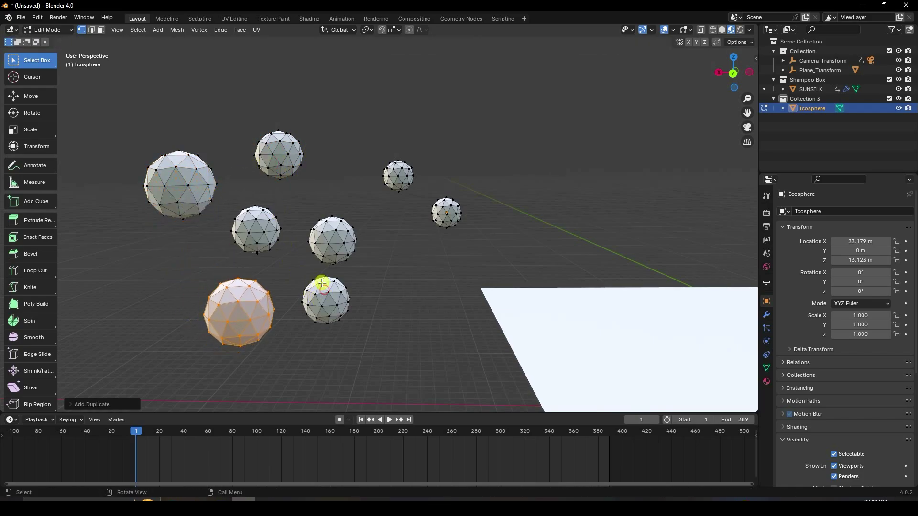
{"action": "key", "text": "shift+d"}
{"action": "left_click", "coordinate": [312, 283]}
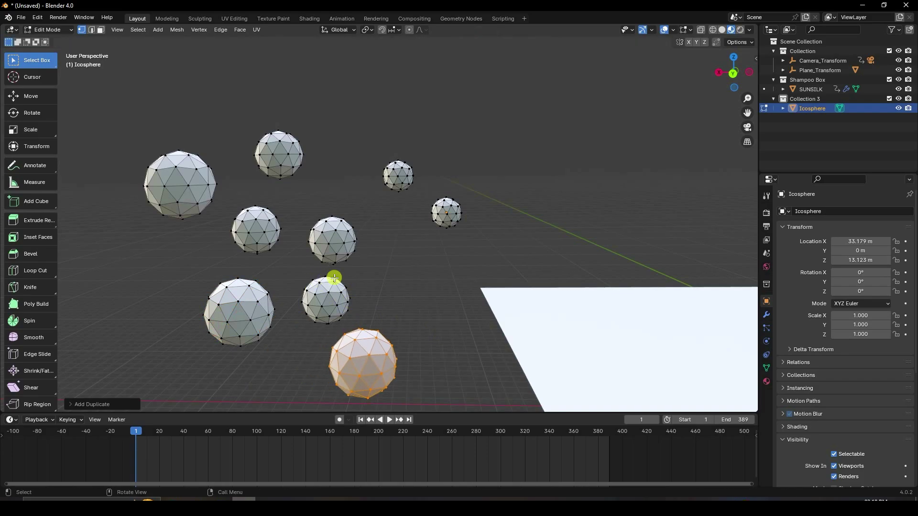
{"action": "key", "text": "KP_1"}
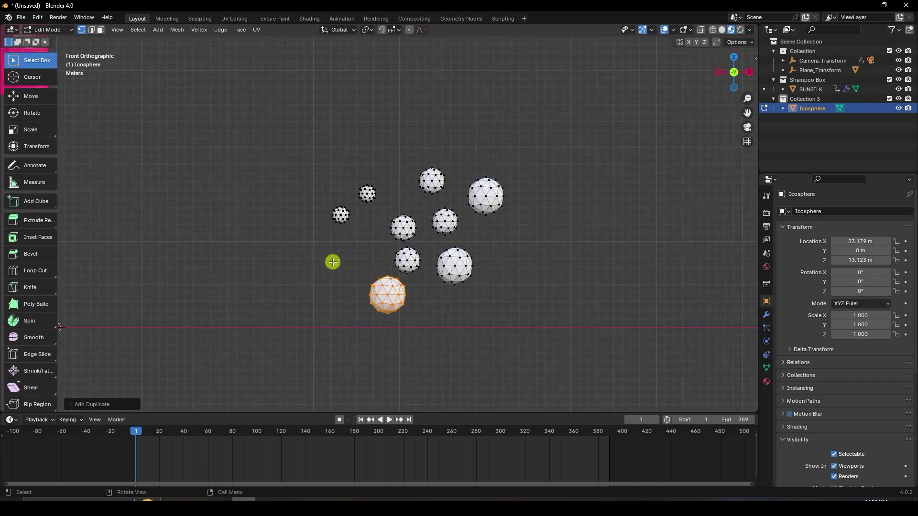
Add a smaller sphere copy up and left of the cluster
{"action": "key", "text": "shift+d"}
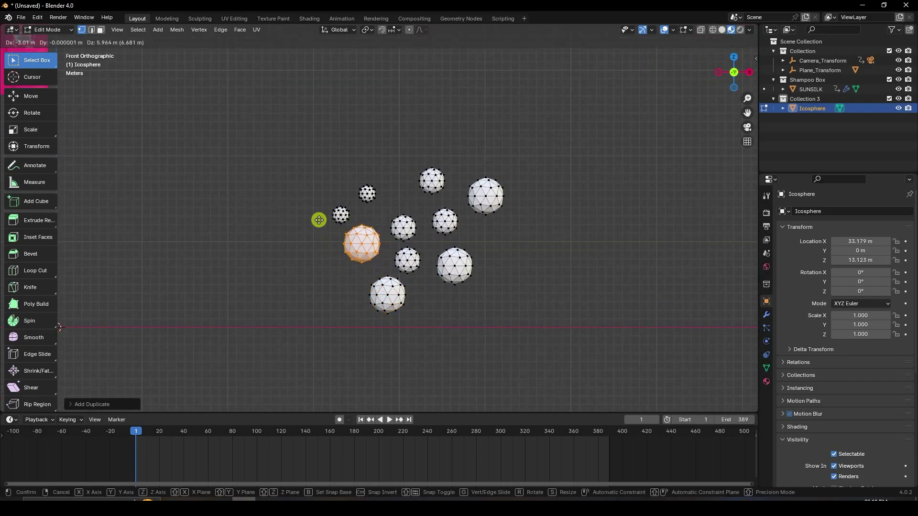
{"action": "left_click", "coordinate": [320, 224]}
{"action": "key", "text": "s"}
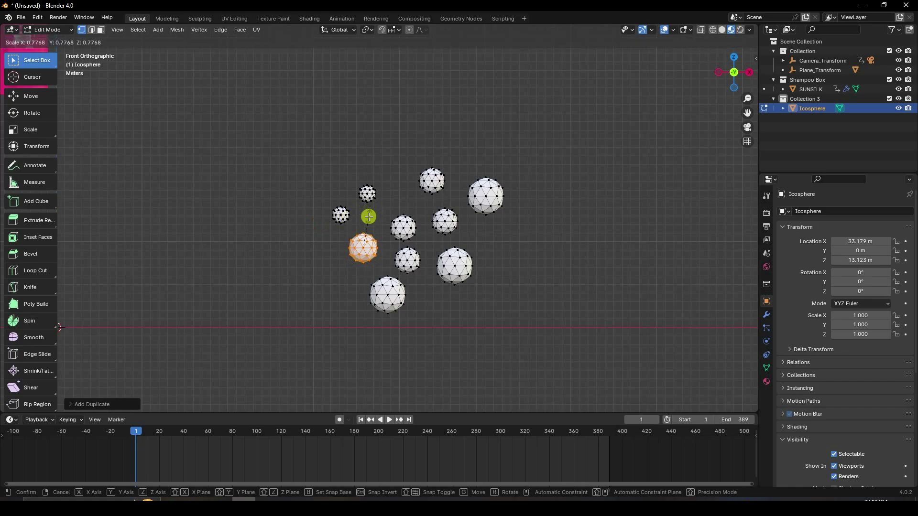
{"action": "left_click", "coordinate": [368, 216]}
{"action": "scroll", "coordinate": [378, 209], "scroll_direction": "up", "scroll_amount": 3}
{"action": "middle_click_drag", "start_coordinate": [381, 209], "coordinate": [365, 246], "text": "shift"}
Place an enlarged sphere copy higher up, then check from camera and front views
{"action": "key", "text": "shift+d"}
{"action": "left_click", "coordinate": [418, 105]}
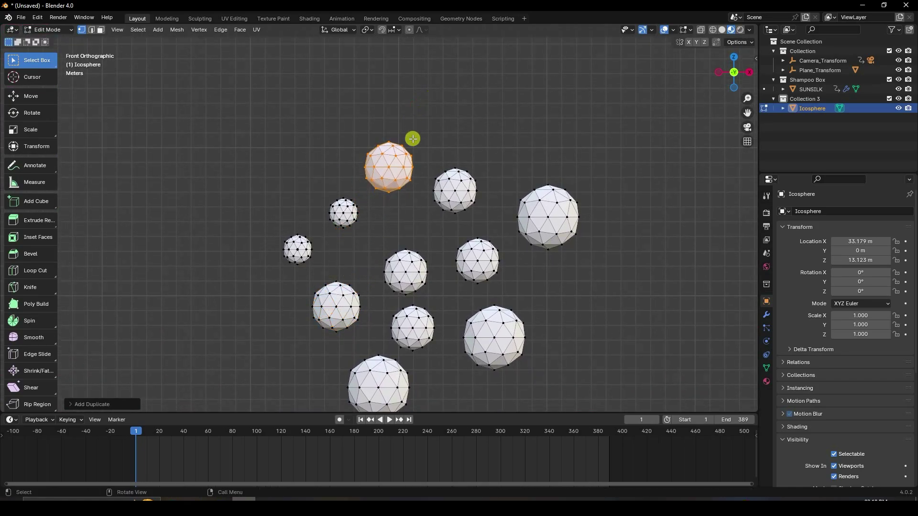
{"action": "key", "text": "s"}
{"action": "left_click", "coordinate": [434, 128]}
{"action": "scroll", "coordinate": [420, 195], "scroll_direction": "down", "scroll_amount": 2}
{"action": "middle_click_drag", "start_coordinate": [420, 195], "coordinate": [535, 227]}
{"action": "key", "text": "KP_0"}
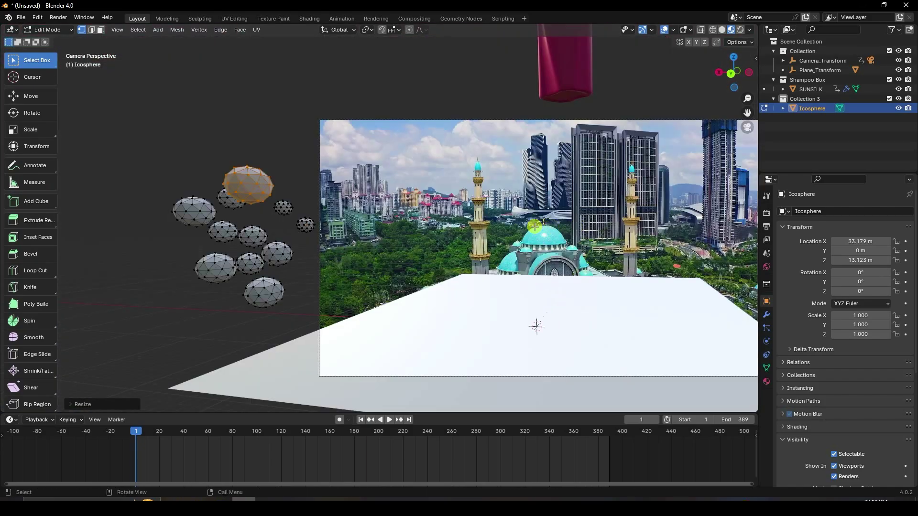
{"action": "middle_click_drag", "start_coordinate": [262, 236], "coordinate": [358, 245]}
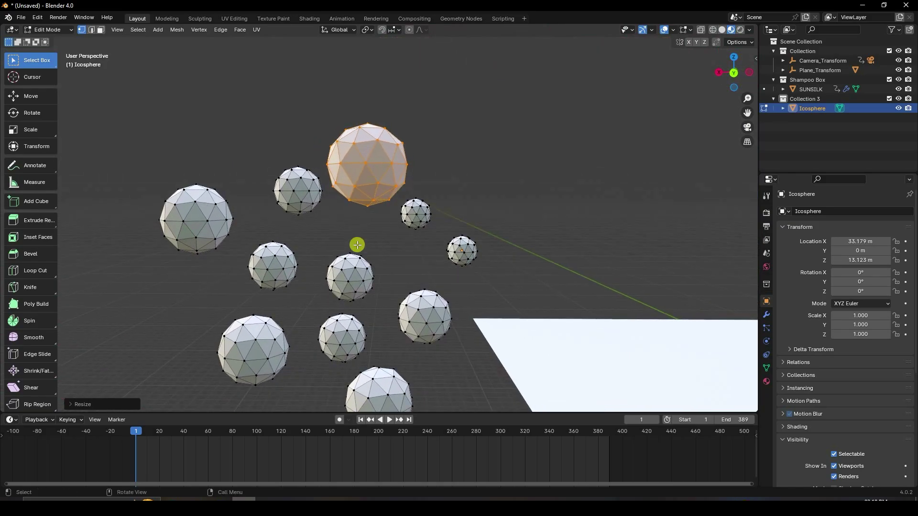
{"action": "key", "text": "KP_1"}
{"action": "scroll", "coordinate": [361, 200], "scroll_direction": "down", "scroll_amount": 2}
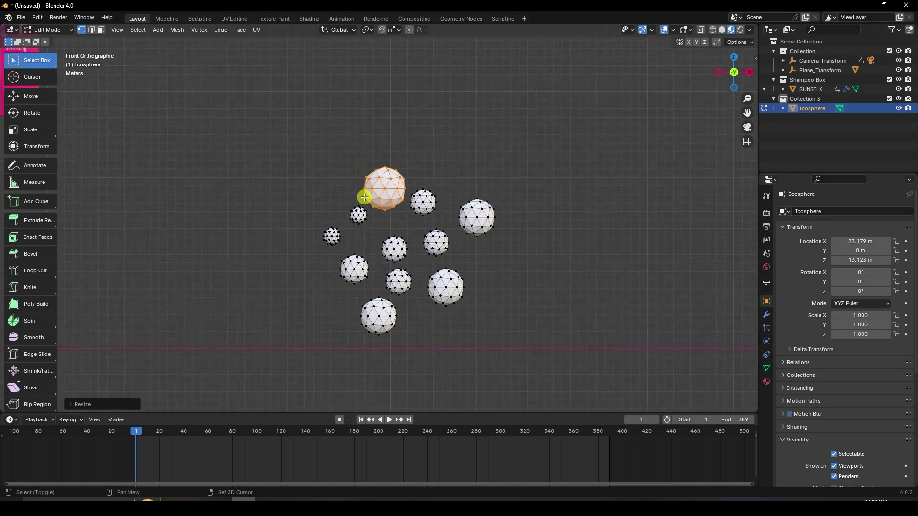
Add a tiny sphere at the upper right of the cluster
{"action": "key", "text": "shift+d"}
{"action": "left_click", "coordinate": [417, 162]}
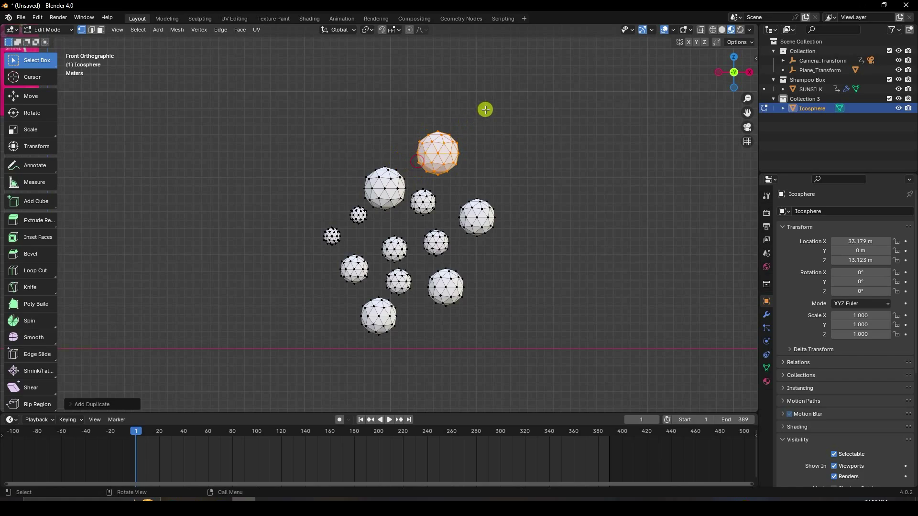
{"action": "key", "text": "s"}
{"action": "left_click", "coordinate": [462, 129]}
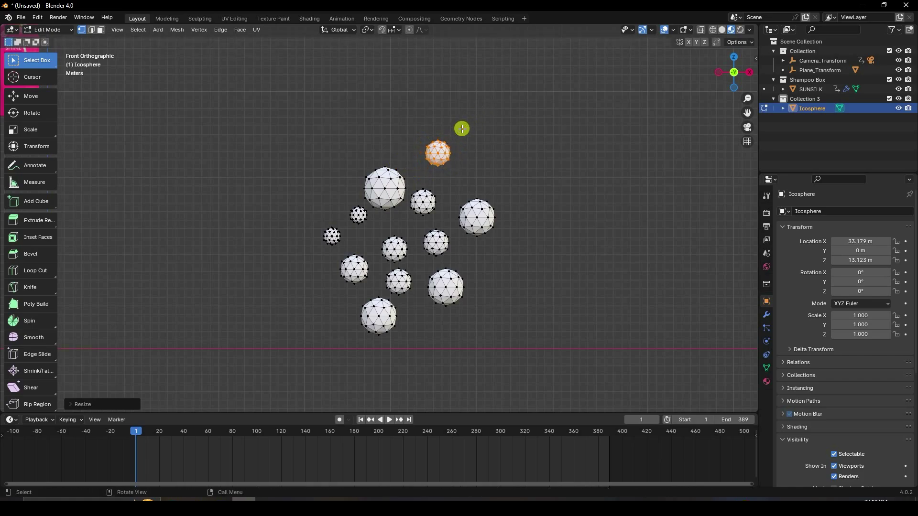
{"action": "key", "text": "s"}
{"action": "left_click", "coordinate": [456, 136]}
Scatter three more small sphere copies to the right, resizing the last
{"action": "key", "text": "shift+d"}
{"action": "left_click", "coordinate": [498, 265]}
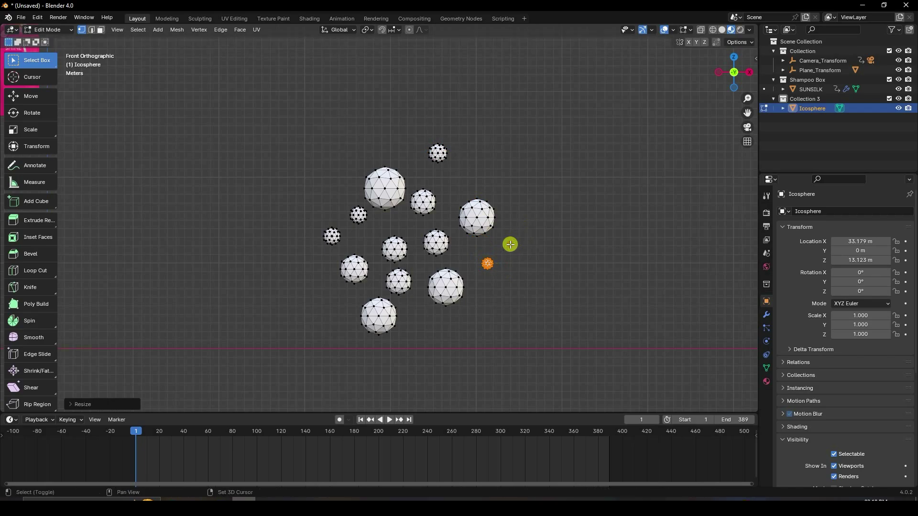
{"action": "key", "text": "shift+d"}
{"action": "left_click", "coordinate": [515, 228]}
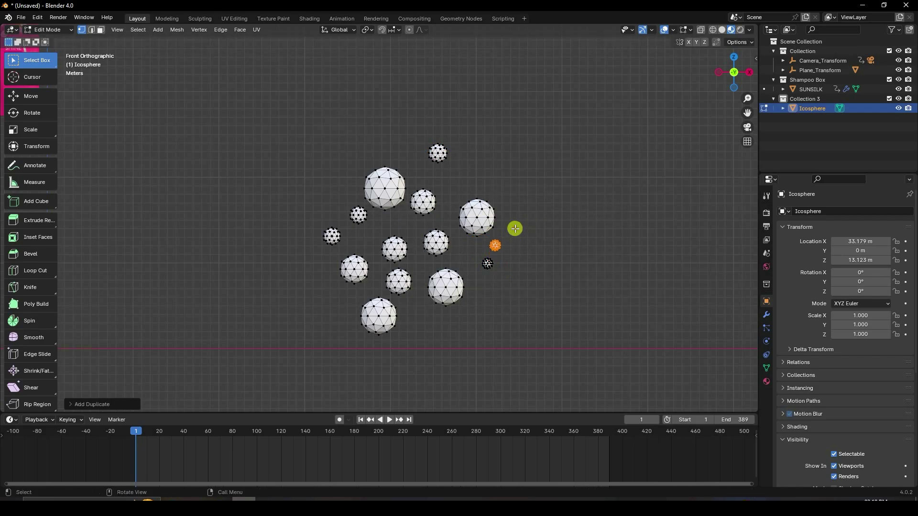
{"action": "key", "text": "shift+d"}
{"action": "left_click", "coordinate": [543, 201]}
{"action": "key", "text": "s"}
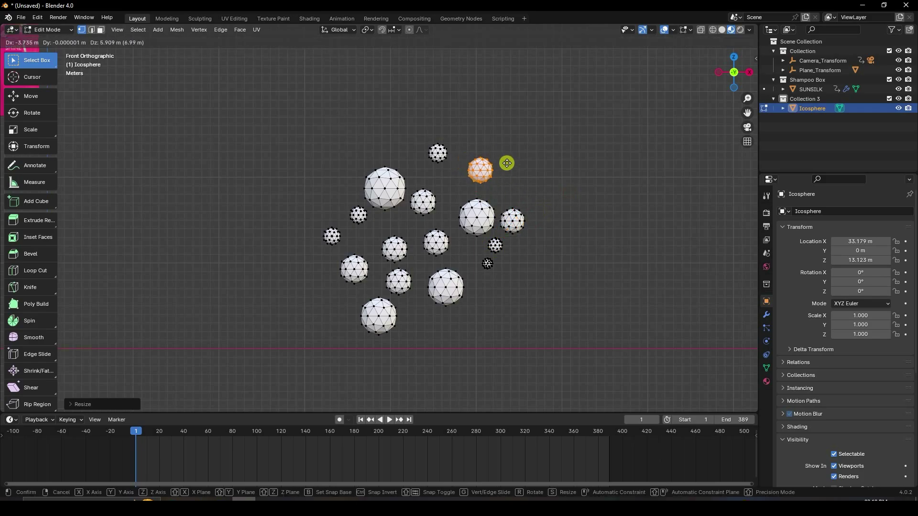
{"action": "left_click", "coordinate": [538, 146]}
{"action": "middle_click_drag", "start_coordinate": [538, 145], "coordinate": [500, 180]}
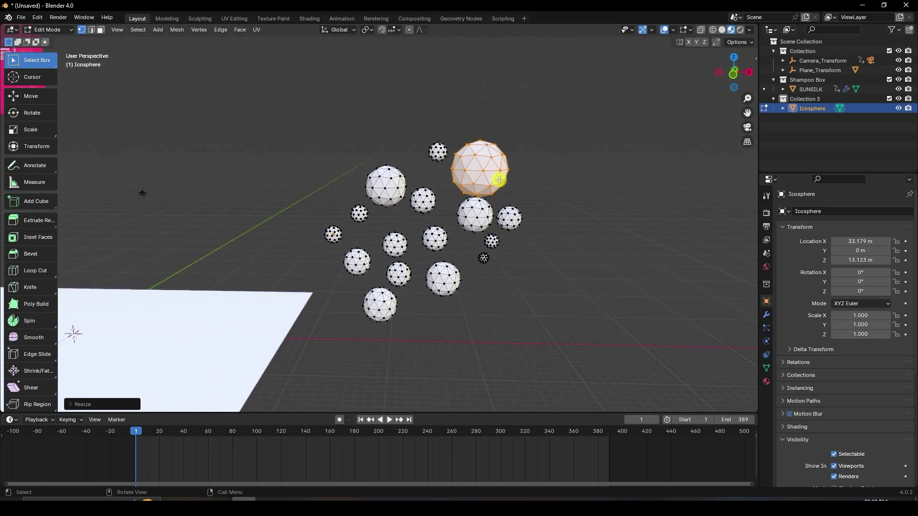
Raise the selected sphere along Z and return to front view
{"action": "left_click", "coordinate": [39, 90]}
{"action": "mouse_move", "coordinate": [480, 138]}
{"action": "left_mouse_down"}
{"action": "mouse_move", "coordinate": [485, 115]}
{"action": "mouse_move", "coordinate": [486, 123]}
{"action": "left_mouse_up"}
{"action": "left_click_drag", "start_coordinate": [527, 157], "coordinate": [532, 163]}
{"action": "key", "text": "KP_1"}
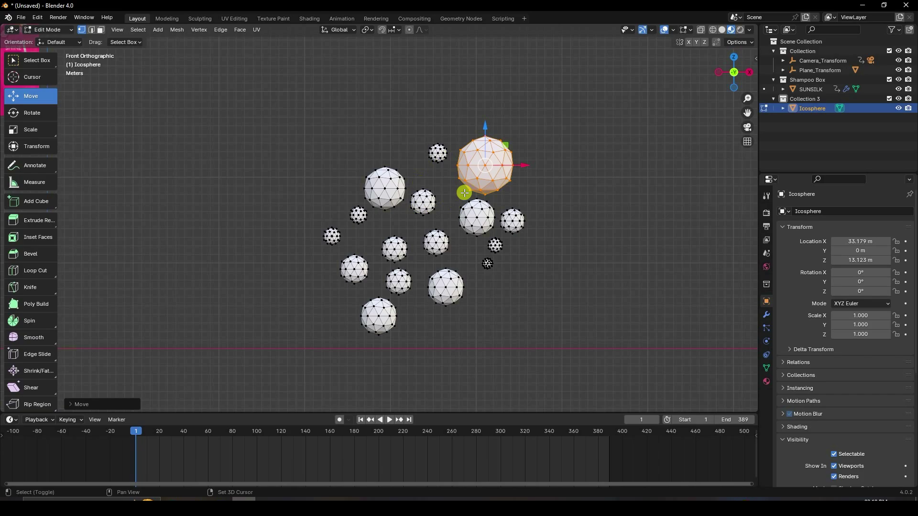
Copy a large bubble below right of the cluster and return to Object Mode
{"action": "key", "text": "shift+d"}
{"action": "left_click", "coordinate": [498, 323]}
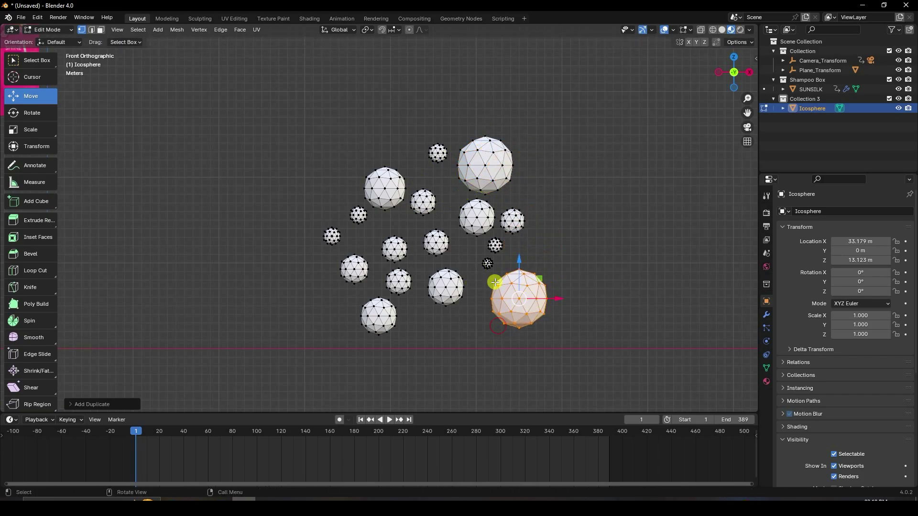
{"action": "left_click", "coordinate": [44, 28]}
{"action": "left_click", "coordinate": [46, 38]}
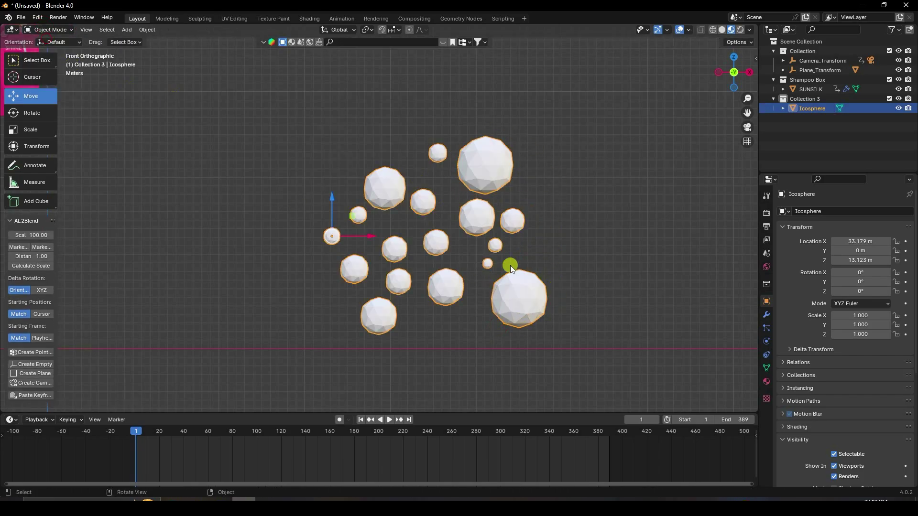
Look through the camera and select the SUNSILK bottle
{"action": "scroll", "coordinate": [478, 256], "scroll_direction": "down", "scroll_amount": 4}
{"action": "scroll", "coordinate": [415, 248], "scroll_direction": "up", "scroll_amount": 2}
{"action": "key", "text": "KP_0"}
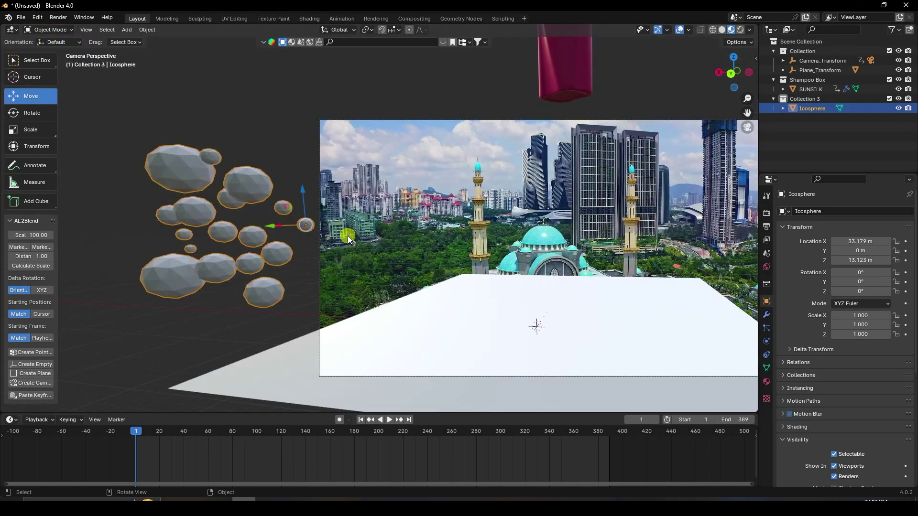
{"action": "scroll", "coordinate": [351, 233], "scroll_direction": "down", "scroll_amount": 2}
{"action": "scroll", "coordinate": [363, 245], "scroll_direction": "up", "scroll_amount": 4}
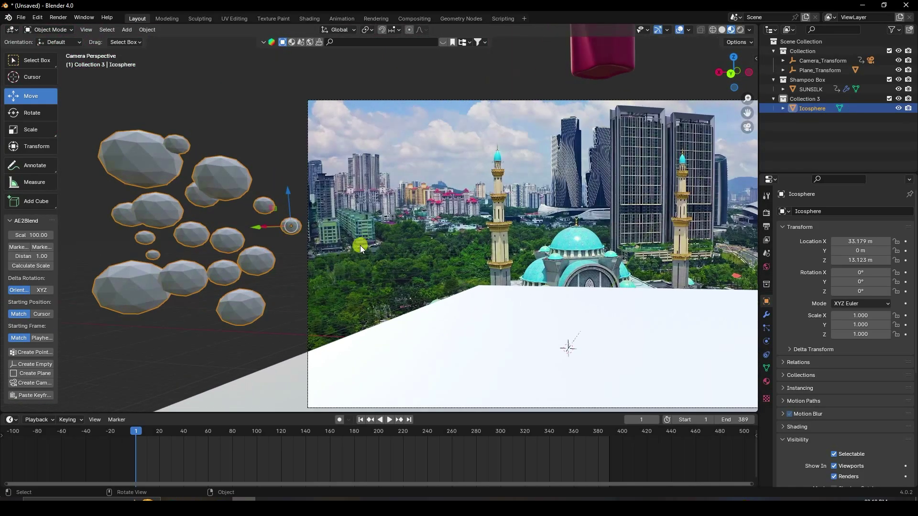
{"action": "scroll", "coordinate": [289, 261], "scroll_direction": "down", "scroll_amount": 2}
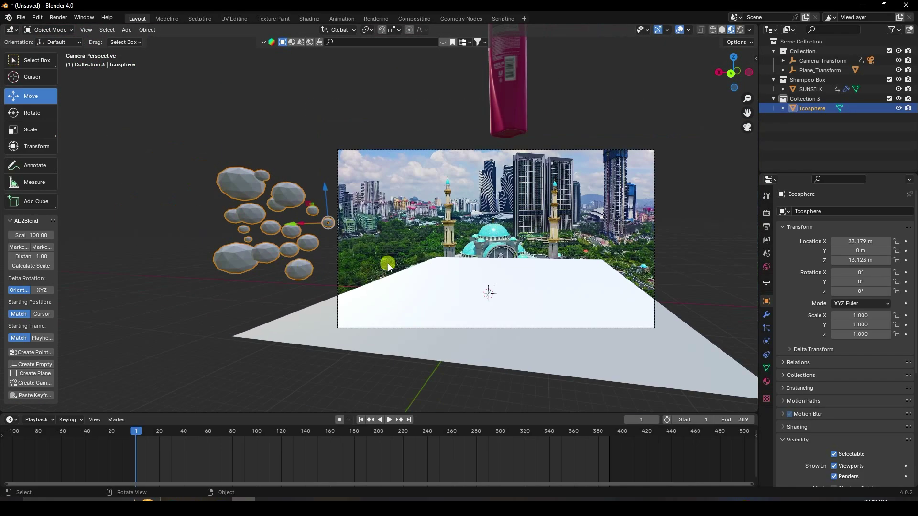
{"action": "left_click", "coordinate": [301, 264]}
{"action": "left_click", "coordinate": [515, 109]}
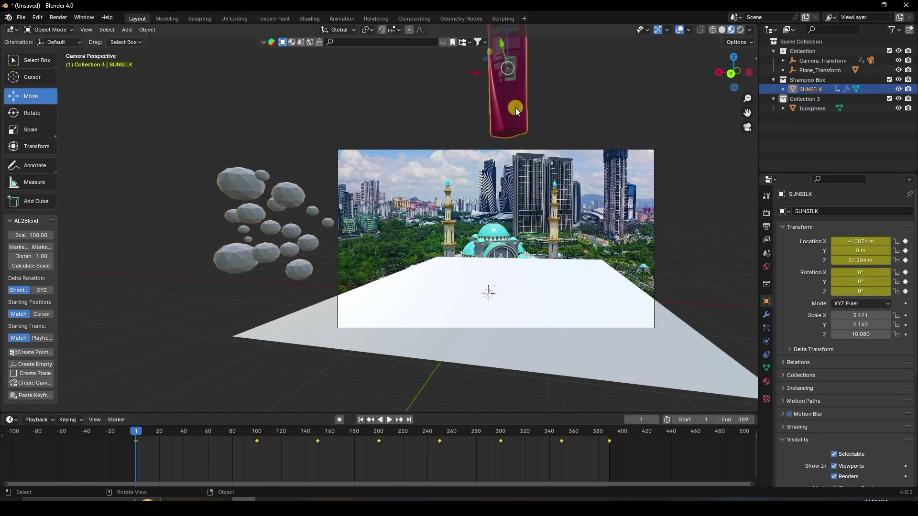
Enable Collision physics on the bottle, then select the icosphere bubbles
{"action": "left_click", "coordinate": [766, 340]}
{"action": "left_click", "coordinate": [798, 222]}
{"action": "left_click", "coordinate": [800, 222]}
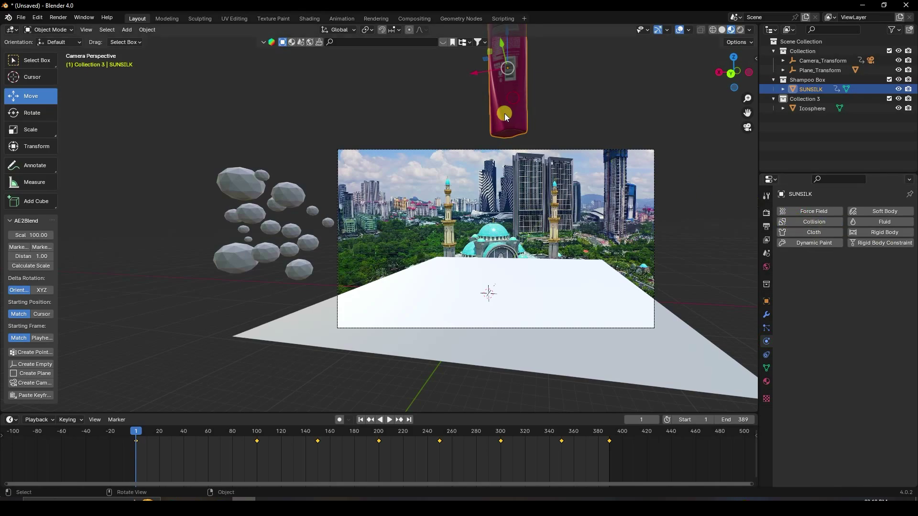
{"action": "left_click", "coordinate": [814, 222]}
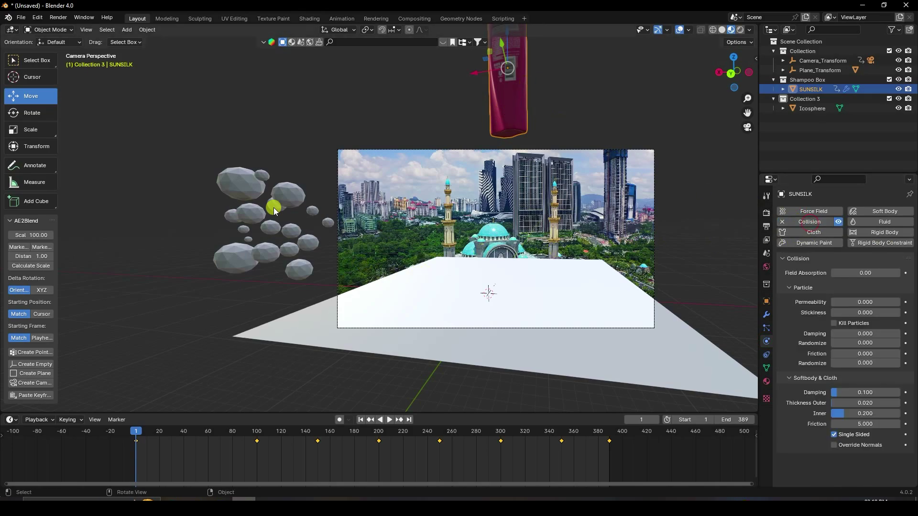
{"action": "left_click", "coordinate": [317, 194]}
Add Cloth physics to the bubbles using the Rubber preset
{"action": "scroll", "coordinate": [303, 202], "scroll_direction": "up", "scroll_amount": 4}
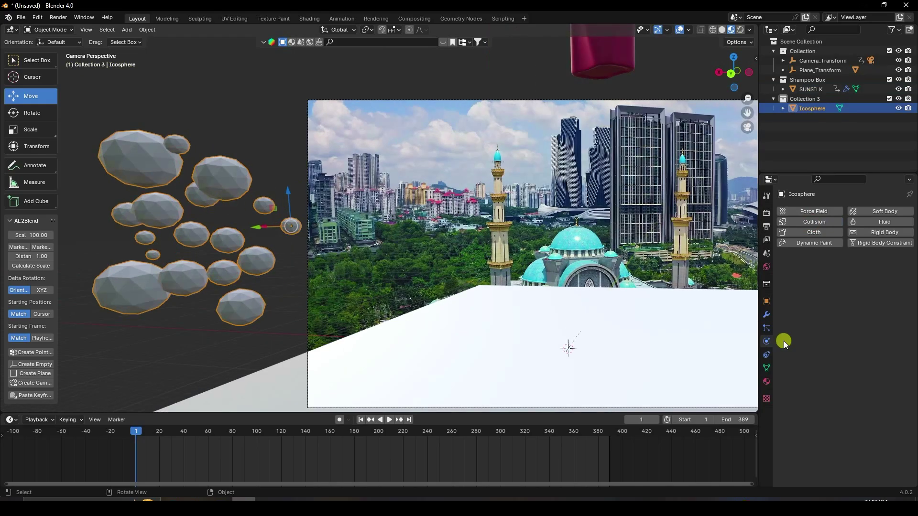
{"action": "left_click", "coordinate": [816, 233]}
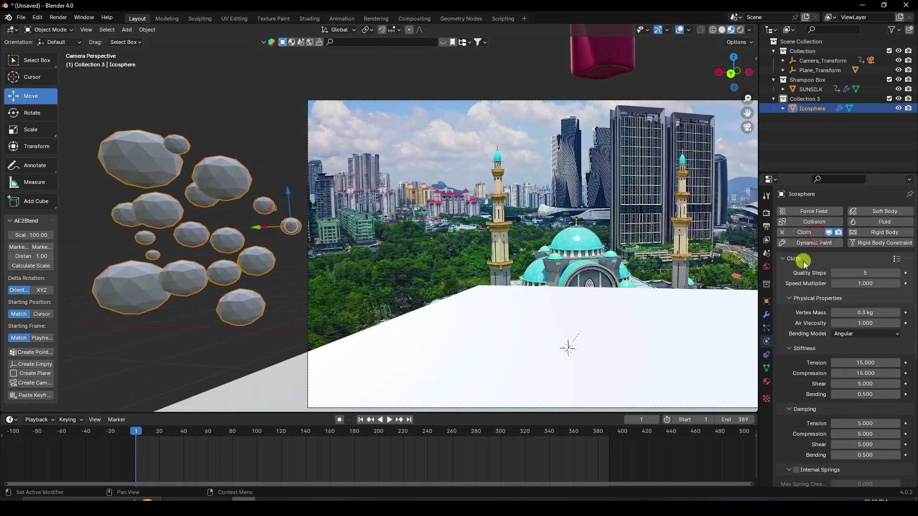
{"action": "left_click", "coordinate": [897, 259]}
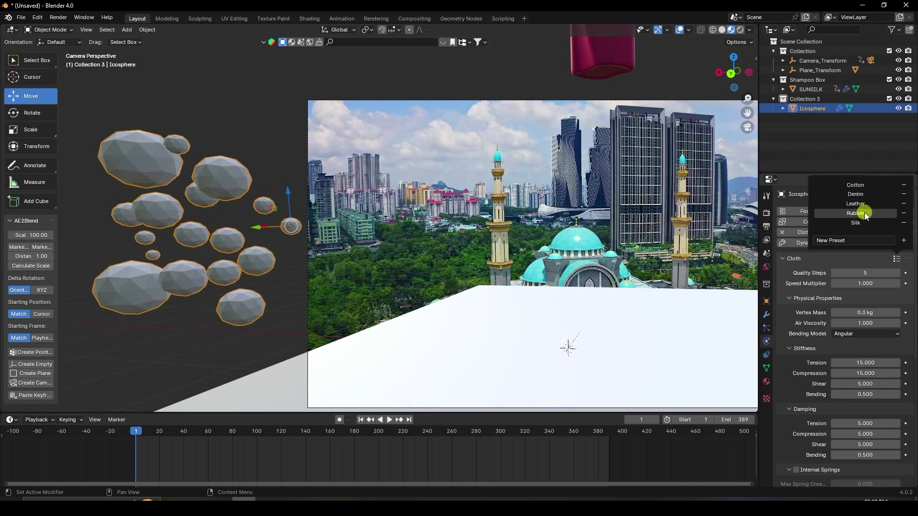
{"action": "left_click", "coordinate": [867, 260]}
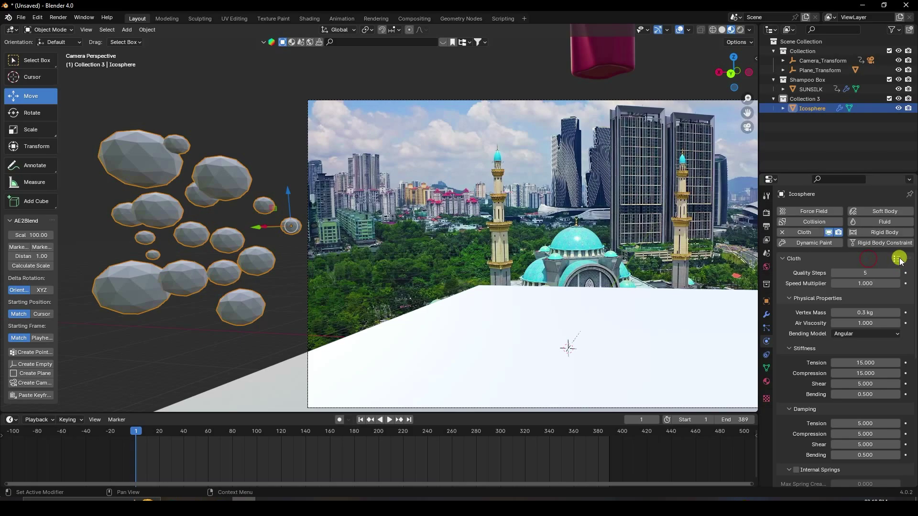
{"action": "left_click", "coordinate": [899, 259]}
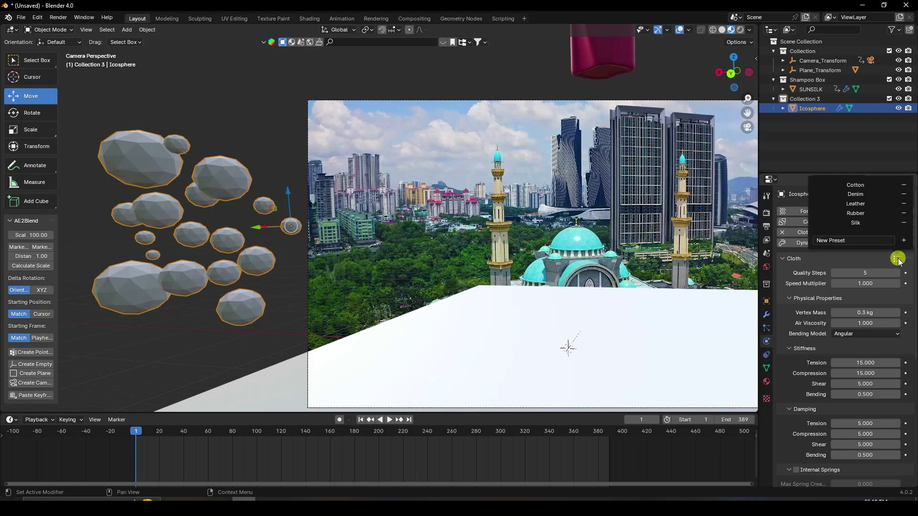
{"action": "left_click", "coordinate": [856, 215]}
Enable cloth Pressure at 1.000 and expand the Cache settings
{"action": "scroll", "coordinate": [811, 349], "scroll_direction": "down", "scroll_amount": 8}
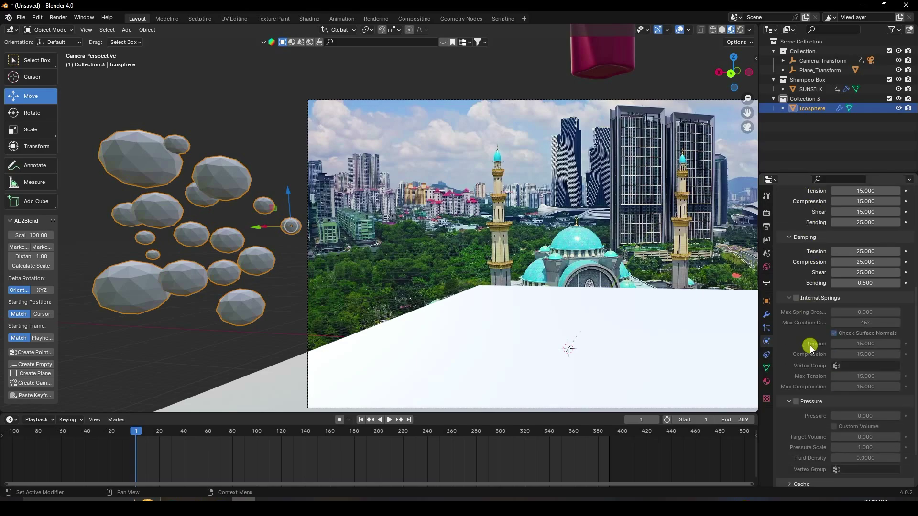
{"action": "scroll", "coordinate": [812, 349], "scroll_direction": "down", "scroll_amount": 3}
{"action": "left_click", "coordinate": [796, 350]}
{"action": "left_click", "coordinate": [878, 367]}
{"action": "type", "text": "1"}
{"action": "key", "text": "Return"}
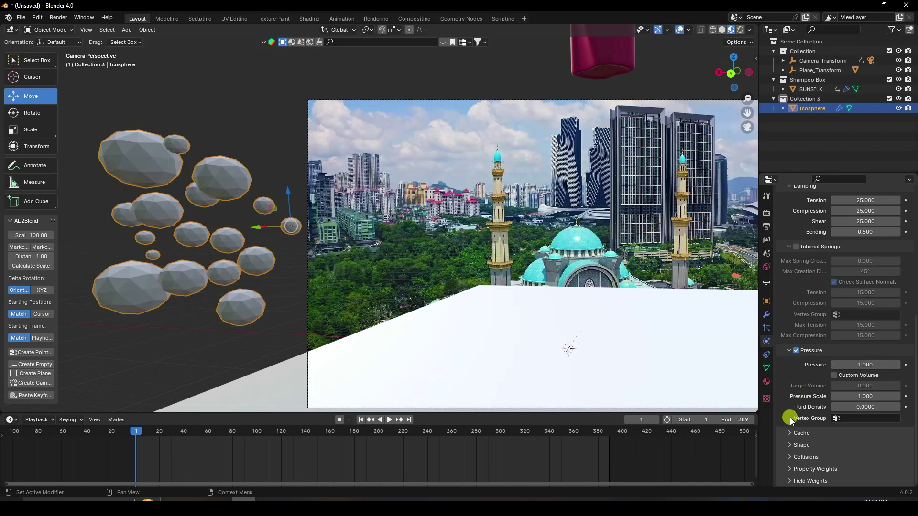
{"action": "left_click", "coordinate": [791, 433]}
{"action": "scroll", "coordinate": [793, 412], "scroll_direction": "down", "scroll_amount": 5}
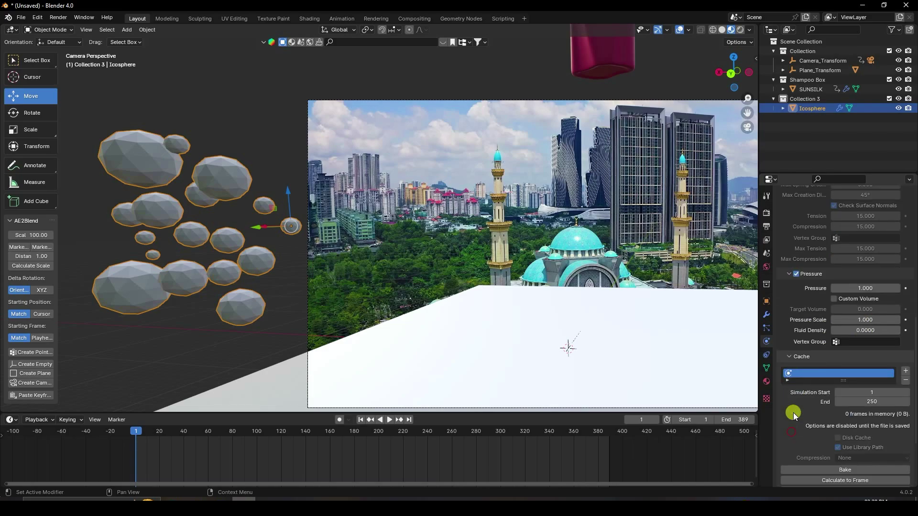
Set the cloth cache End frame to 389
{"action": "left_click", "coordinate": [872, 364]}
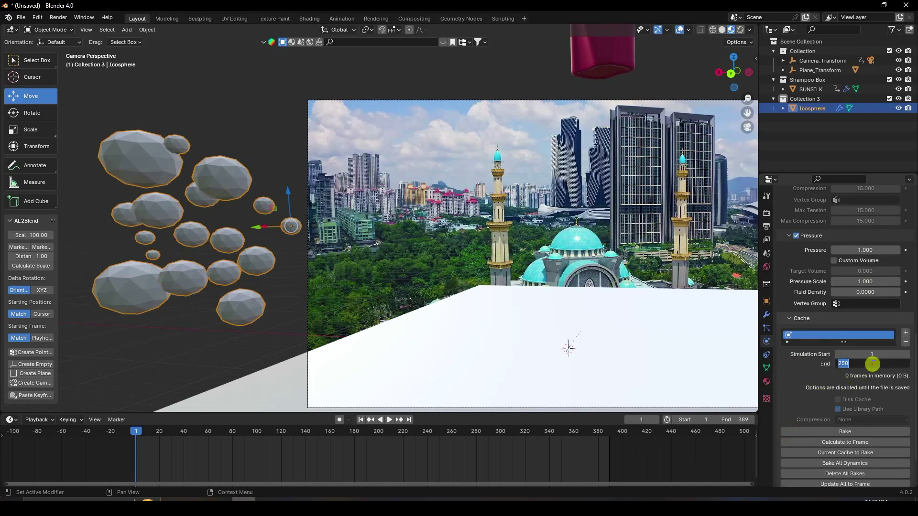
{"action": "type", "text": "389"}
{"action": "key", "text": "Return"}
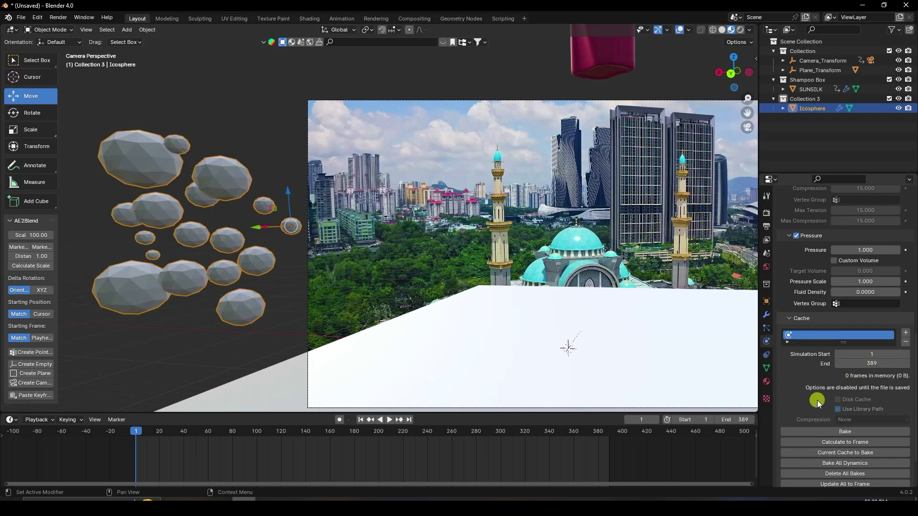
{"action": "scroll", "coordinate": [815, 404], "scroll_direction": "down", "scroll_amount": 2}
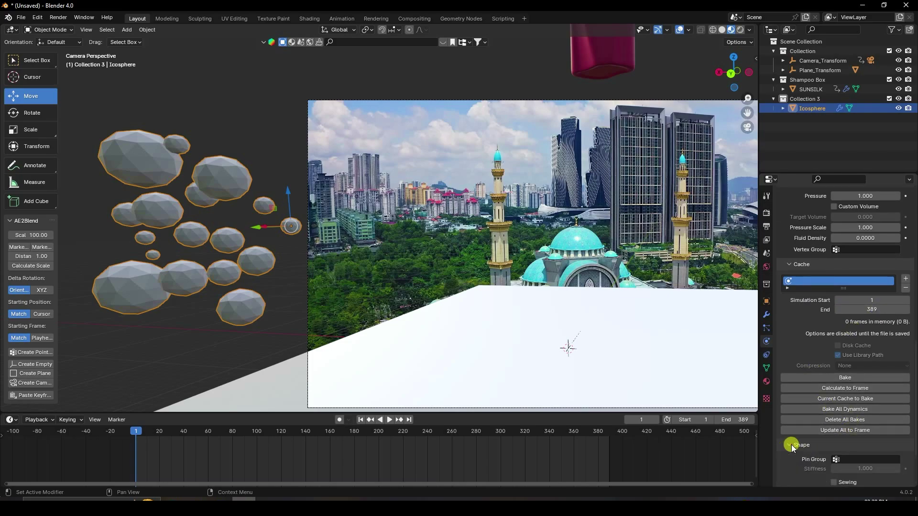
Turn on Self Collisions, raise collision Quality to 5, and set Gravity weight to 0
{"action": "left_click", "coordinate": [793, 458]}
{"action": "scroll", "coordinate": [790, 446], "scroll_direction": "down", "scroll_amount": 4}
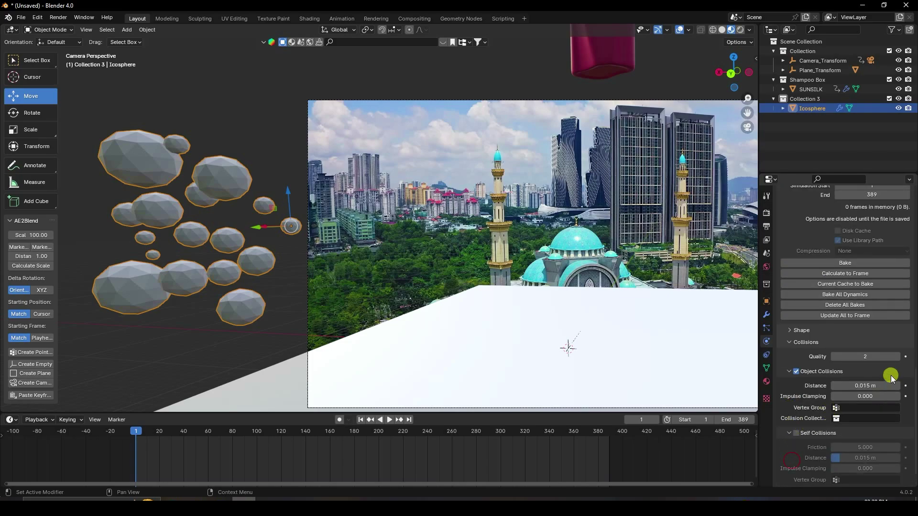
{"action": "left_click", "coordinate": [797, 433]}
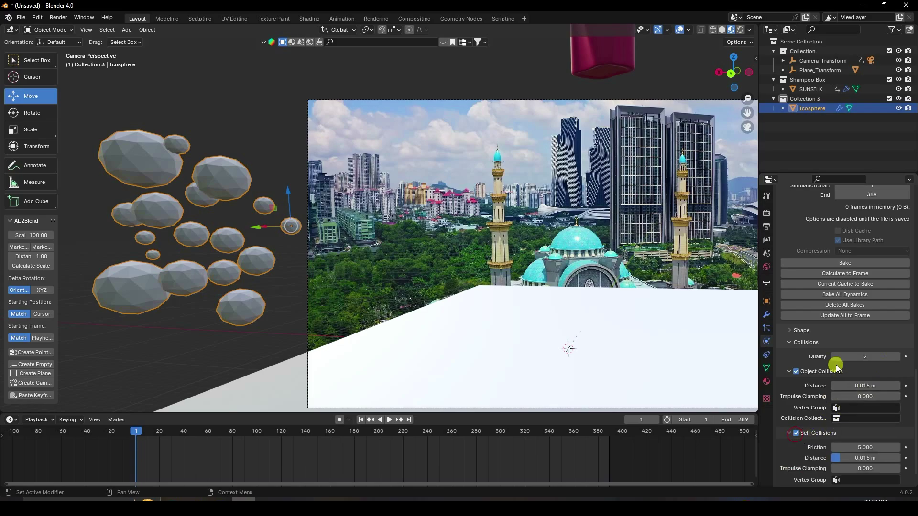
{"action": "left_click", "coordinate": [897, 357]}
{"action": "left_click", "coordinate": [898, 356]}
{"action": "left_click", "coordinate": [897, 357]}
{"action": "scroll", "coordinate": [796, 435], "scroll_direction": "down", "scroll_amount": 1}
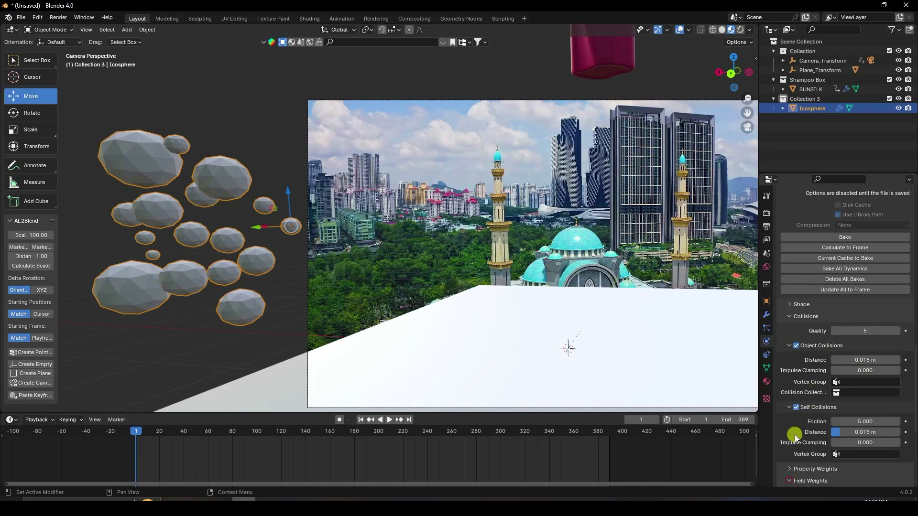
{"action": "scroll", "coordinate": [795, 435], "scroll_direction": "down", "scroll_amount": 5}
{"action": "left_click_drag", "start_coordinate": [891, 373], "coordinate": [812, 380]}
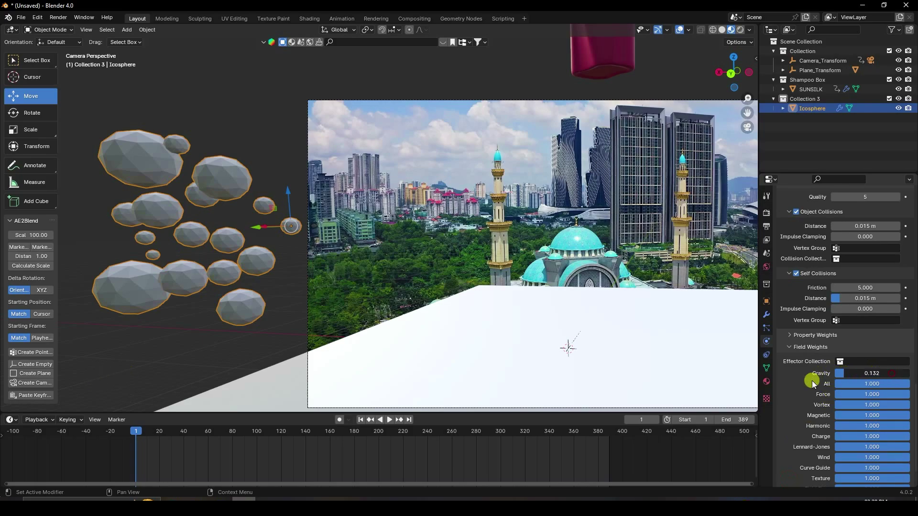
Play the simulation briefly, rewind, scrub to frame 100, and select the Shampoo Box collection
{"action": "left_click", "coordinate": [390, 421]}
{"action": "left_click", "coordinate": [389, 420]}
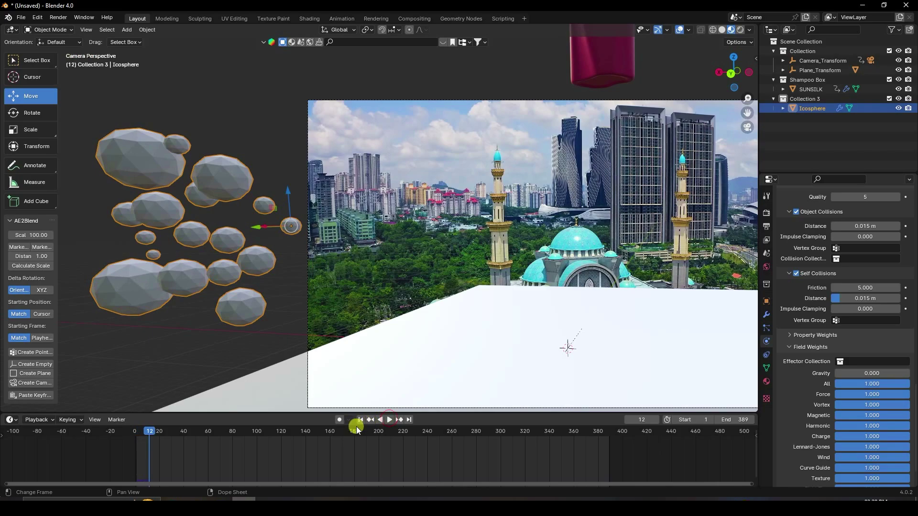
{"action": "left_click", "coordinate": [361, 420]}
{"action": "scroll", "coordinate": [463, 239], "scroll_direction": "down", "scroll_amount": 3}
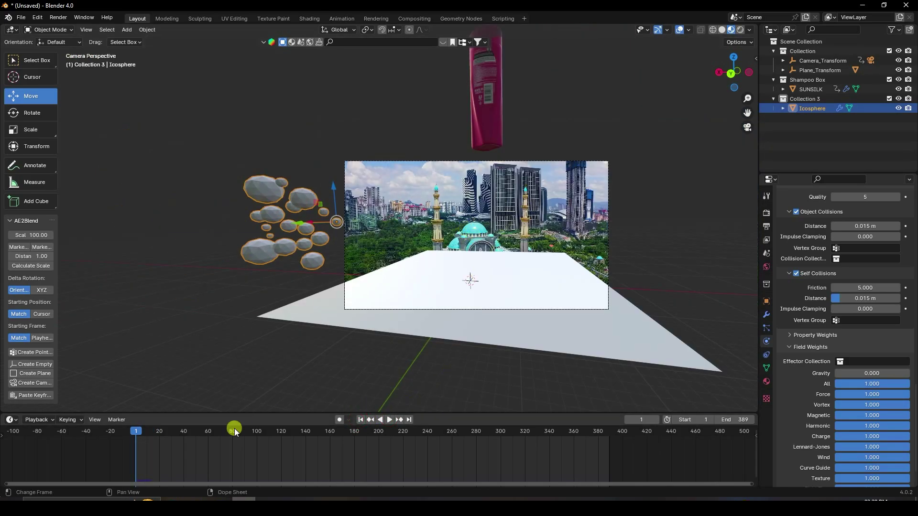
{"action": "left_click_drag", "start_coordinate": [227, 436], "coordinate": [256, 434]}
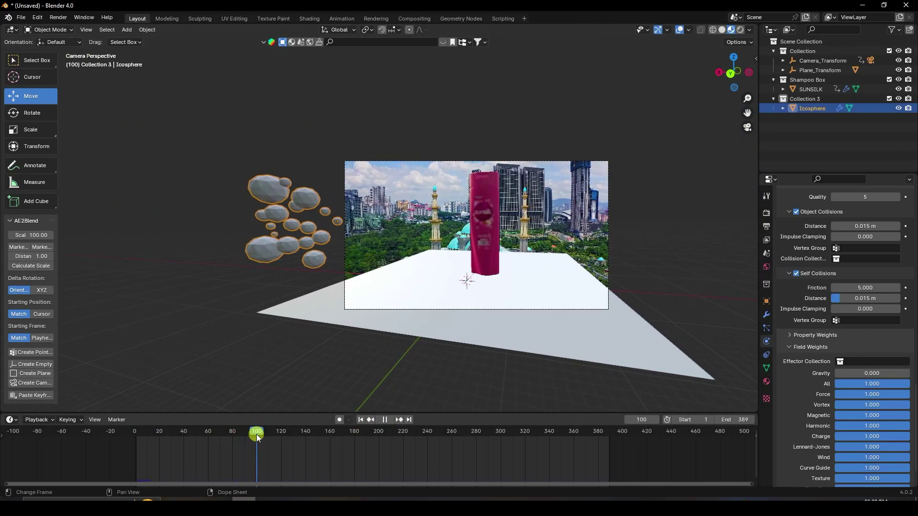
{"action": "scroll", "coordinate": [590, 157], "scroll_direction": "up", "scroll_amount": 2}
{"action": "left_click", "coordinate": [815, 80]}
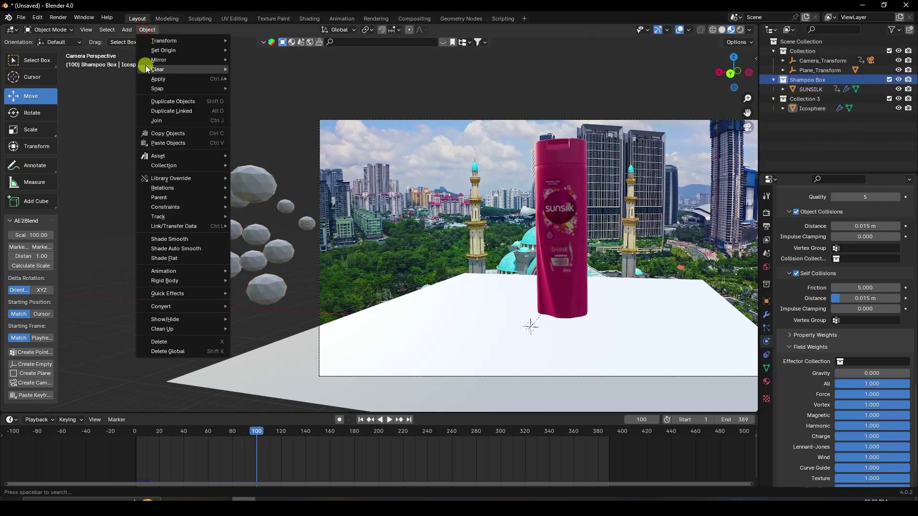
Add a Force field and frame the view on the bottle
{"action": "left_click", "coordinate": [128, 30]}
{"action": "mouse_move", "coordinate": [139, 203]}
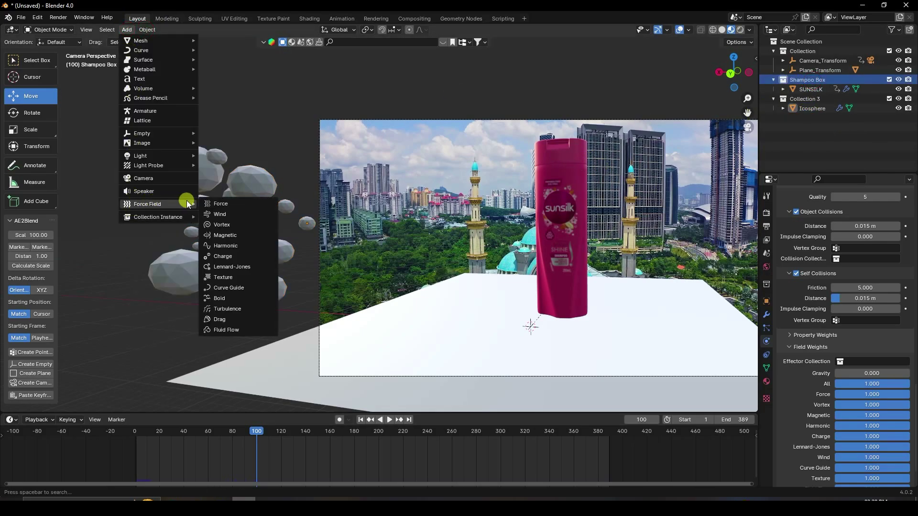
{"action": "left_click", "coordinate": [231, 200]}
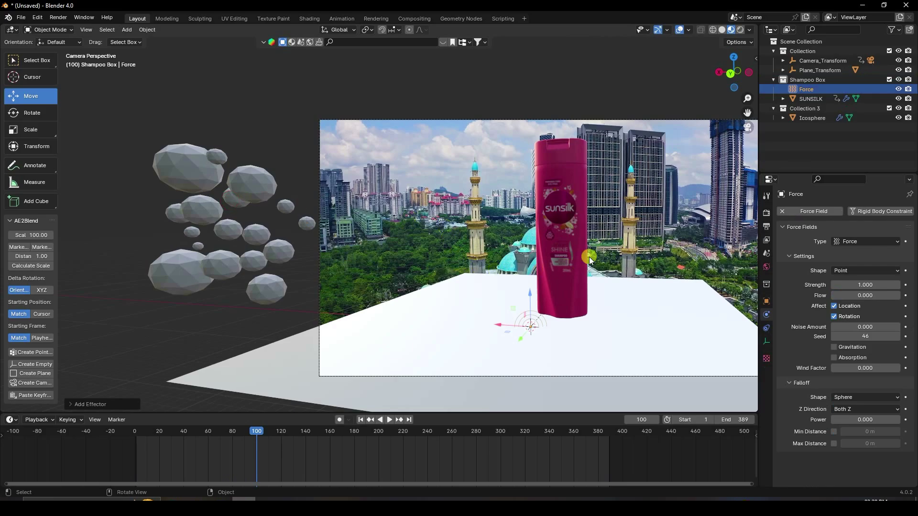
{"action": "middle_click_drag", "start_coordinate": [590, 256], "coordinate": [348, 248]}
{"action": "middle_click_drag", "start_coordinate": [250, 256], "coordinate": [547, 243], "text": "shift"}
{"action": "scroll", "coordinate": [547, 243], "scroll_direction": "up", "scroll_amount": 3}
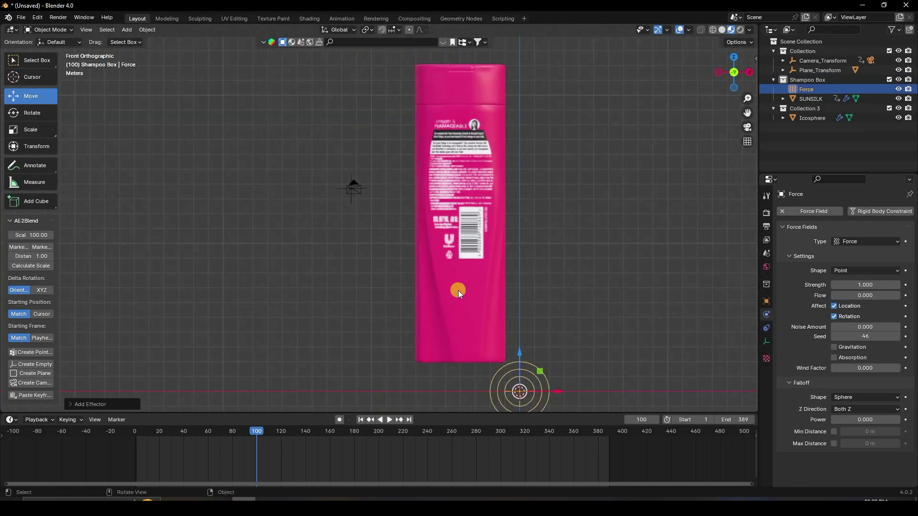
{"action": "middle_click_drag", "start_coordinate": [458, 291], "coordinate": [432, 252], "text": "shift"}
Move the force field beside the bottle and resize it
{"action": "left_click_drag", "start_coordinate": [458, 316], "coordinate": [455, 137]}
{"action": "left_click_drag", "start_coordinate": [494, 177], "coordinate": [457, 153]}
{"action": "key", "text": "s"}
{"action": "left_click", "coordinate": [550, 137]}
Select the Force object in the Outliner and go back to frame 60
{"action": "middle_click_drag", "start_coordinate": [553, 135], "coordinate": [572, 201]}
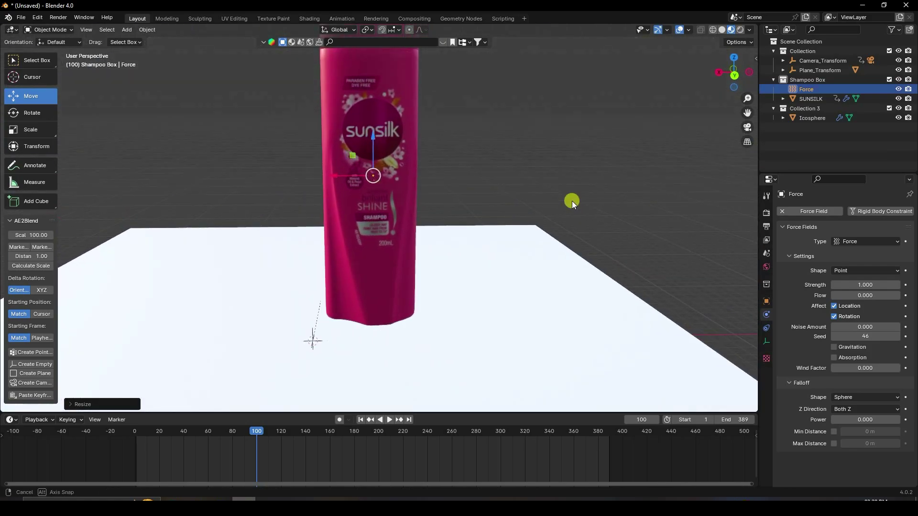
{"action": "left_click", "coordinate": [804, 91]}
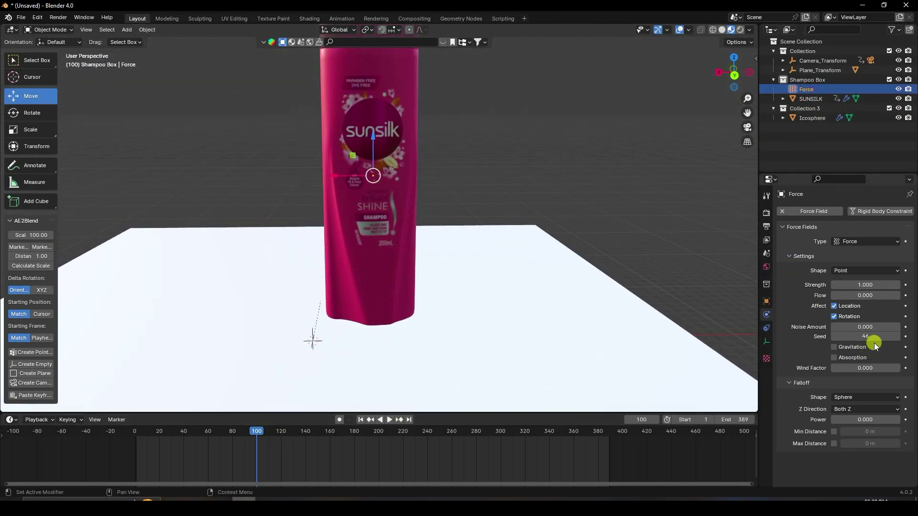
{"action": "left_click_drag", "start_coordinate": [248, 434], "coordinate": [209, 451]}
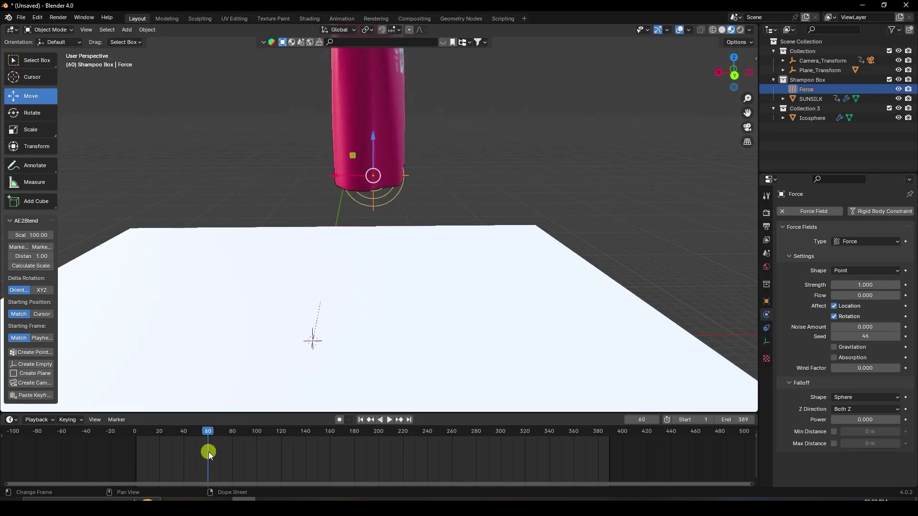
Keyframe Force Strength 0 at frame 60 and -80 at frame 100, then view through camera from frame 1
{"action": "key", "text": "Return"}
{"action": "left_click", "coordinate": [906, 285]}
{"action": "left_click_drag", "start_coordinate": [216, 432], "coordinate": [259, 430]}
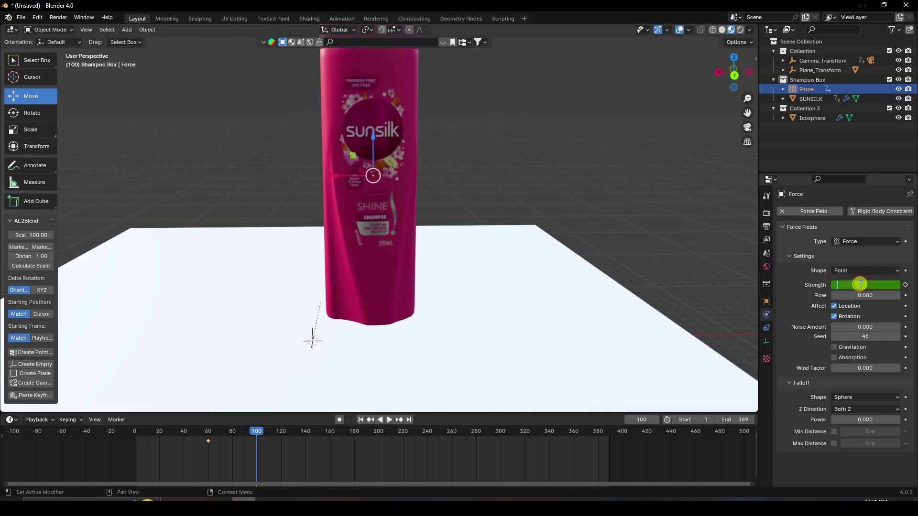
{"action": "key", "text": "Return"}
{"action": "left_click", "coordinate": [906, 285]}
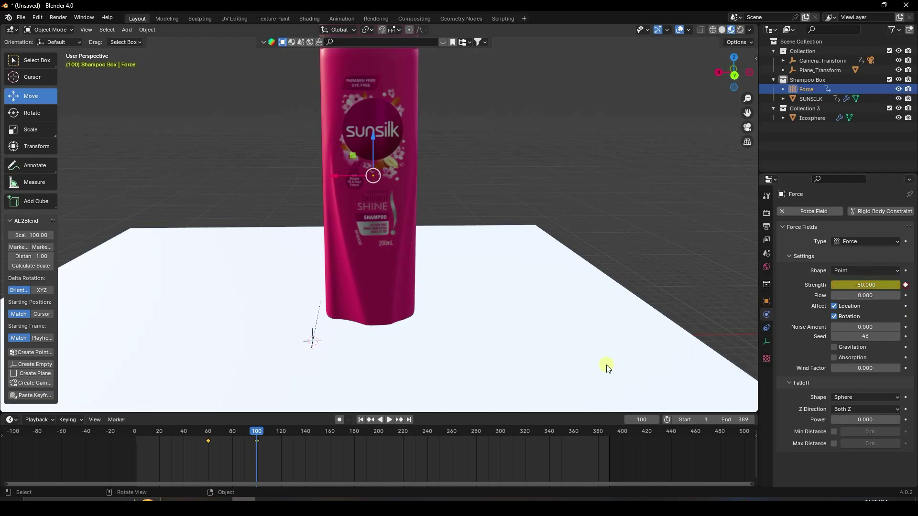
{"action": "left_click", "coordinate": [362, 421]}
{"action": "key", "text": "KP_0"}
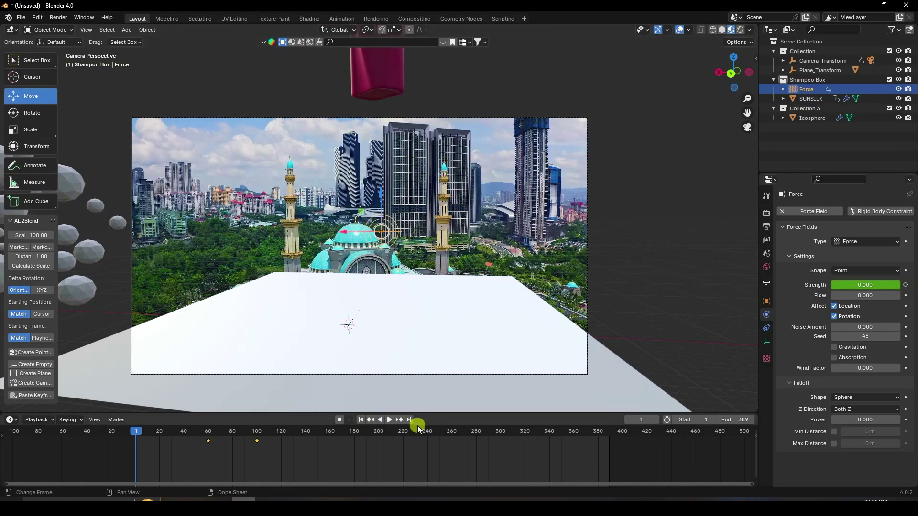
Play the simulation to frame 158 as the bubbles cluster around the bottle, then select the Icosphere
{"action": "left_click", "coordinate": [387, 420]}
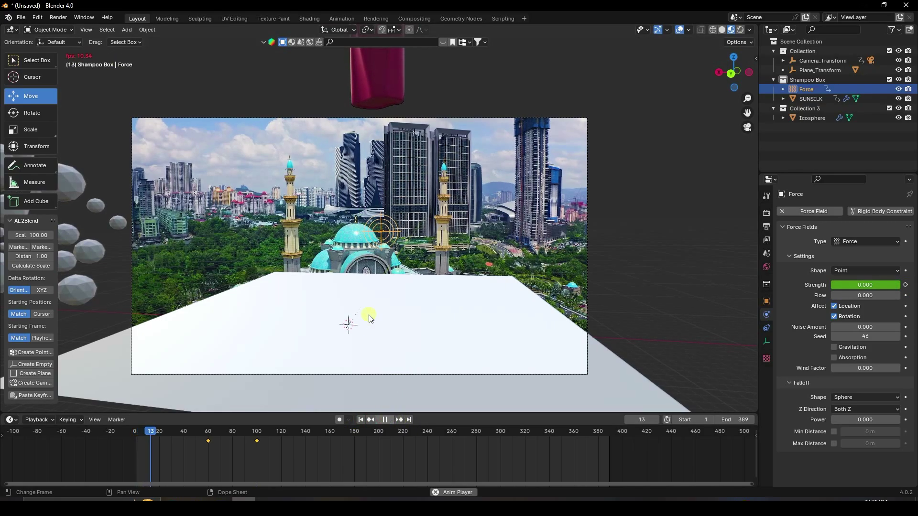
{"action": "scroll", "coordinate": [372, 120], "scroll_direction": "up", "scroll_amount": 2}
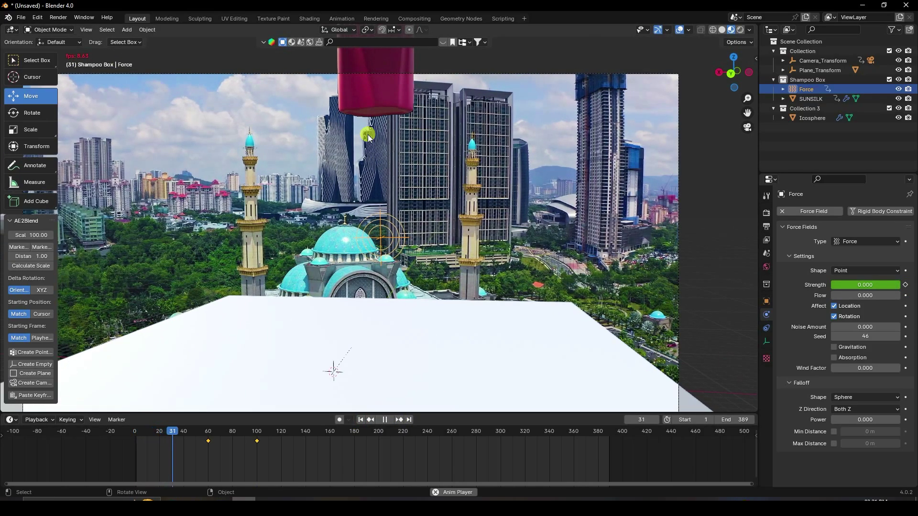
{"action": "scroll", "coordinate": [211, 434], "scroll_direction": "down", "scroll_amount": 2}
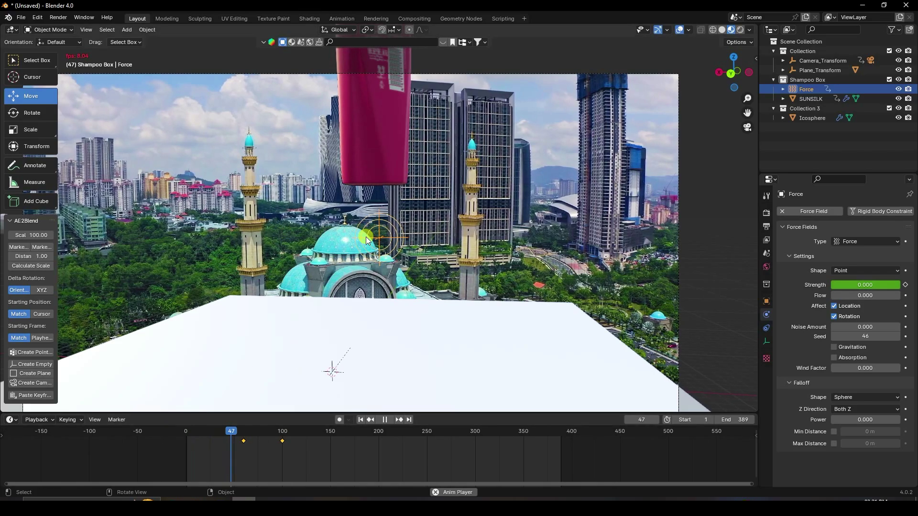
{"action": "scroll", "coordinate": [366, 236], "scroll_direction": "down", "scroll_amount": 3}
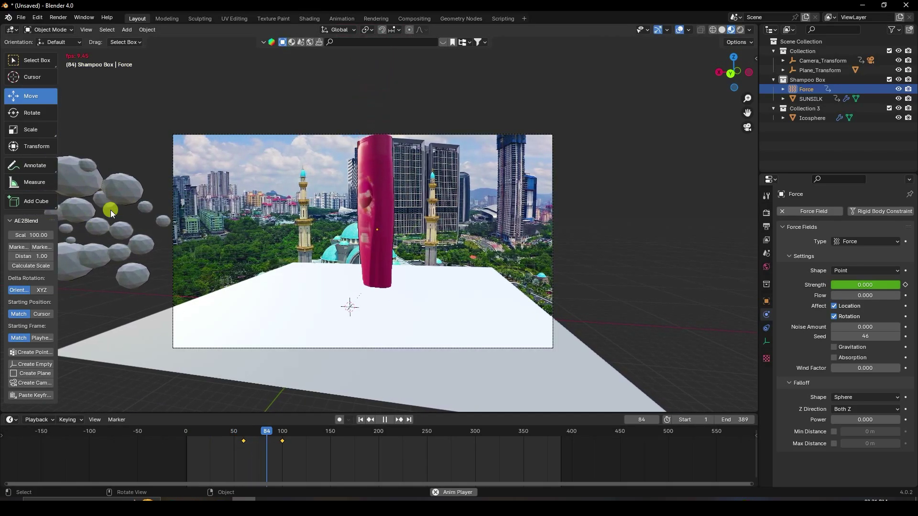
{"action": "scroll", "coordinate": [110, 211], "scroll_direction": "up", "scroll_amount": 1}
{"action": "middle_click_drag", "start_coordinate": [120, 210], "coordinate": [353, 230], "text": "shift"}
{"action": "scroll", "coordinate": [310, 245], "scroll_direction": "up", "scroll_amount": 2}
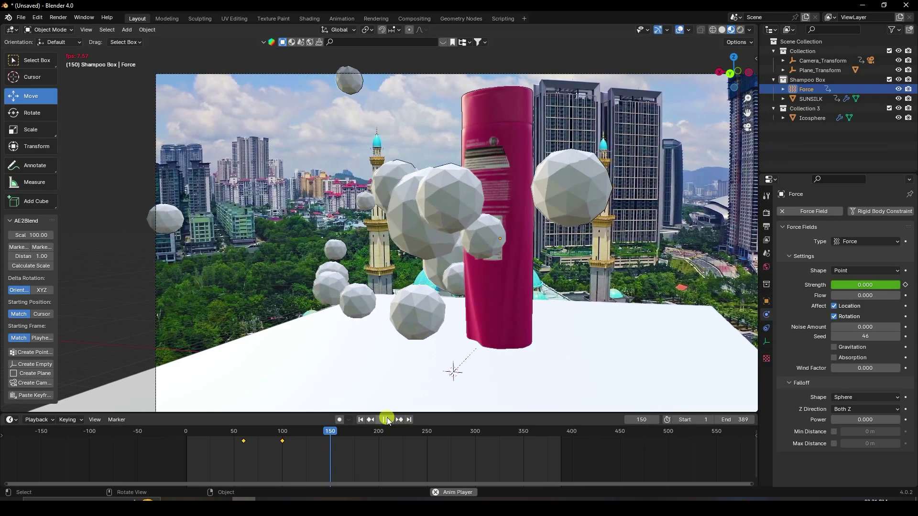
{"action": "left_click", "coordinate": [386, 420]}
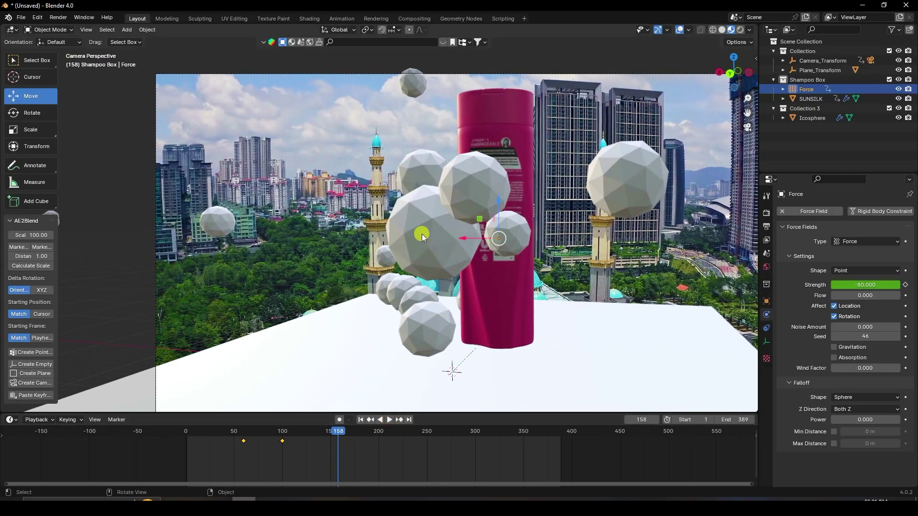
{"action": "left_click", "coordinate": [399, 243]}
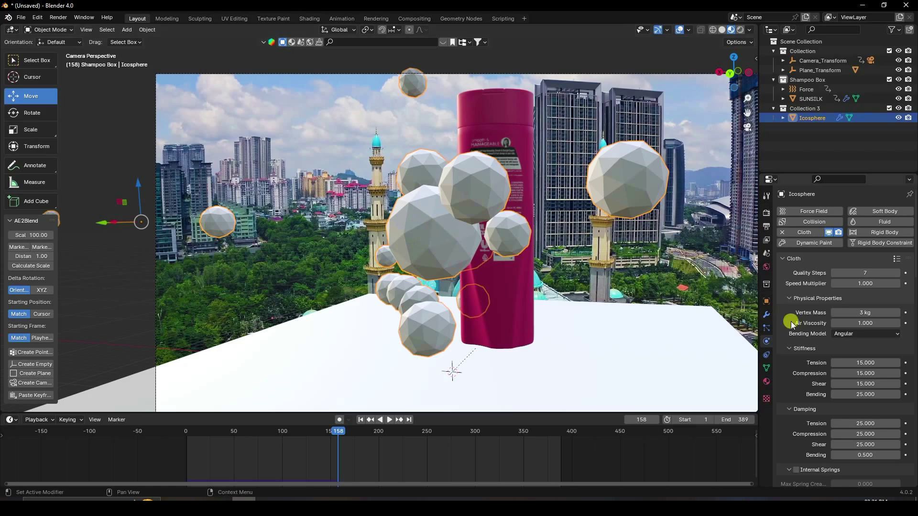
Add a Subdivision Surface modifier to the Icosphere bubbles and shade them smooth
{"action": "left_click", "coordinate": [768, 316]}
{"action": "left_click", "coordinate": [796, 211]}
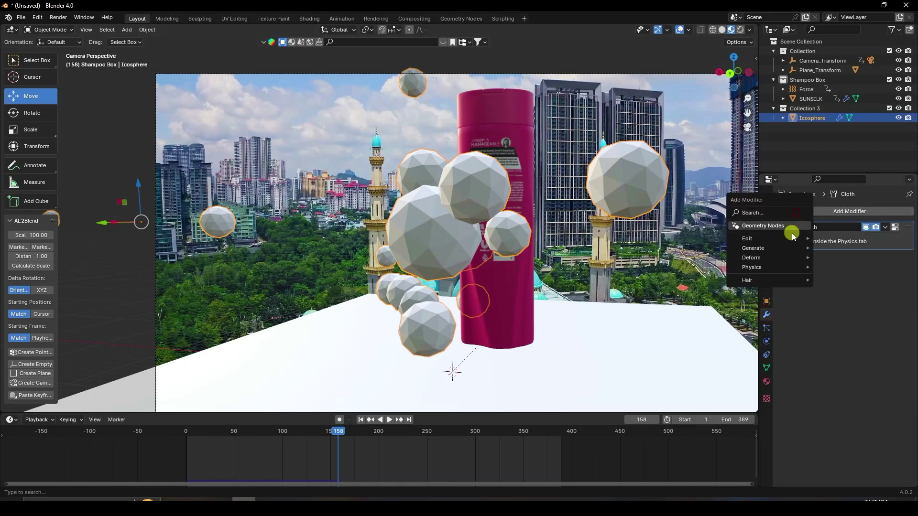
{"action": "mouse_move", "coordinate": [765, 248]}
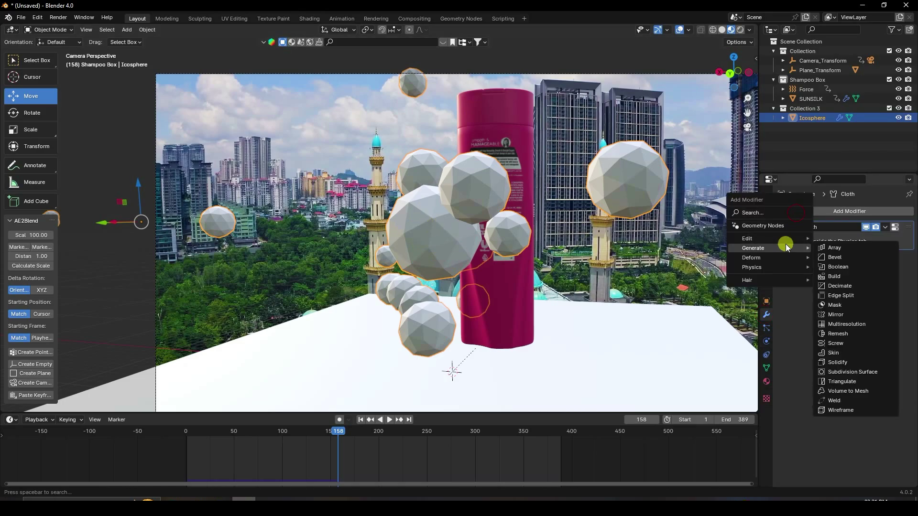
{"action": "left_click", "coordinate": [847, 375]}
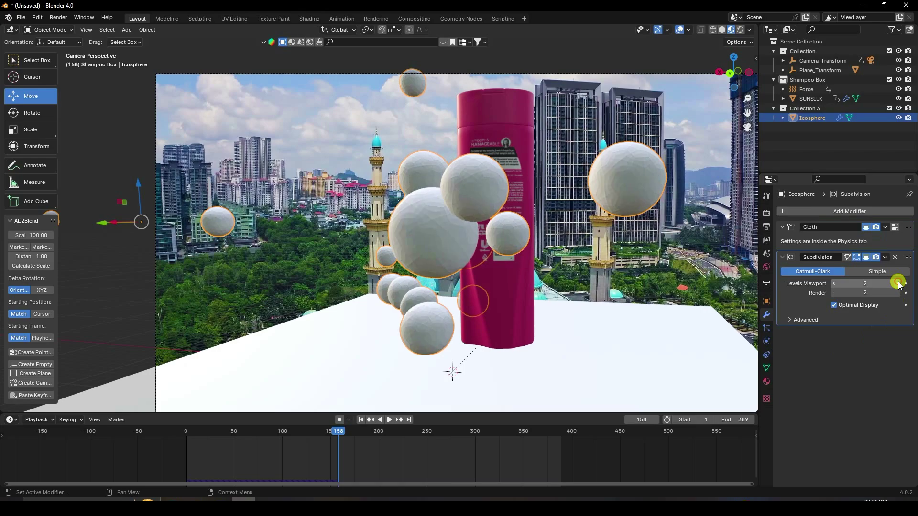
{"action": "right_click", "coordinate": [473, 189]}
{"action": "left_click", "coordinate": [471, 188]}
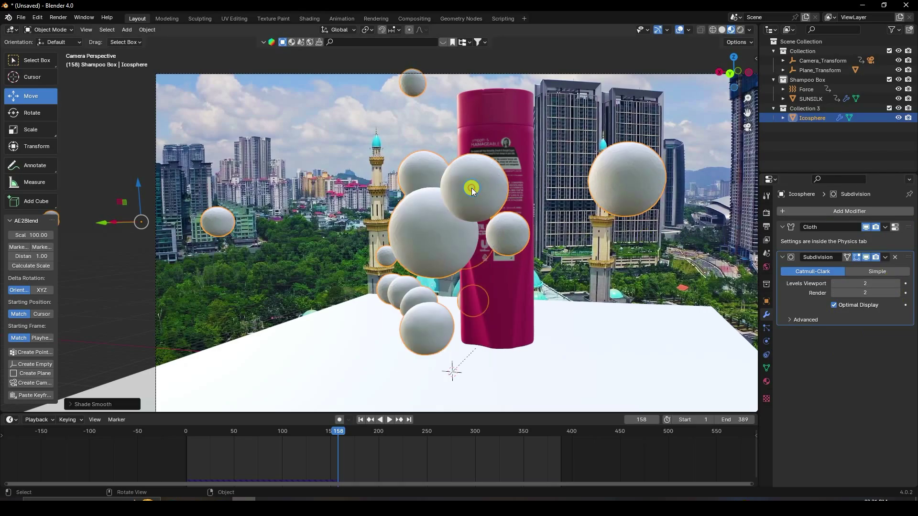
Replay the simulation from frame 1, then stop and return to the first frame
{"action": "left_click", "coordinate": [360, 420]}
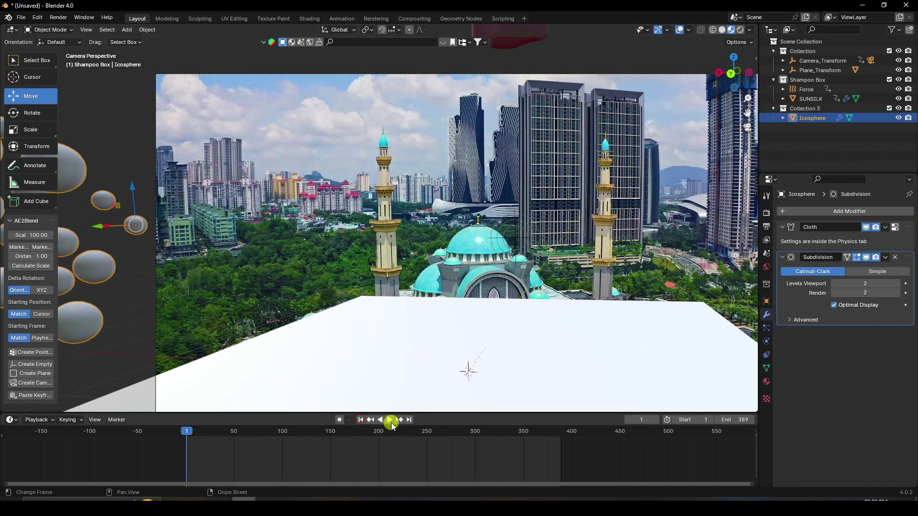
{"action": "left_click", "coordinate": [390, 421]}
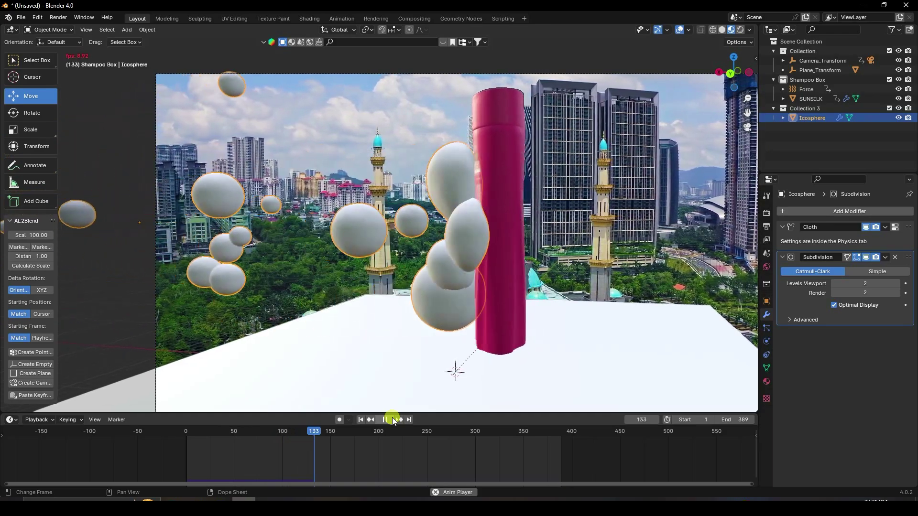
{"action": "scroll", "coordinate": [401, 277], "scroll_direction": "down", "scroll_amount": 3}
{"action": "scroll", "coordinate": [455, 248], "scroll_direction": "up", "scroll_amount": 2}
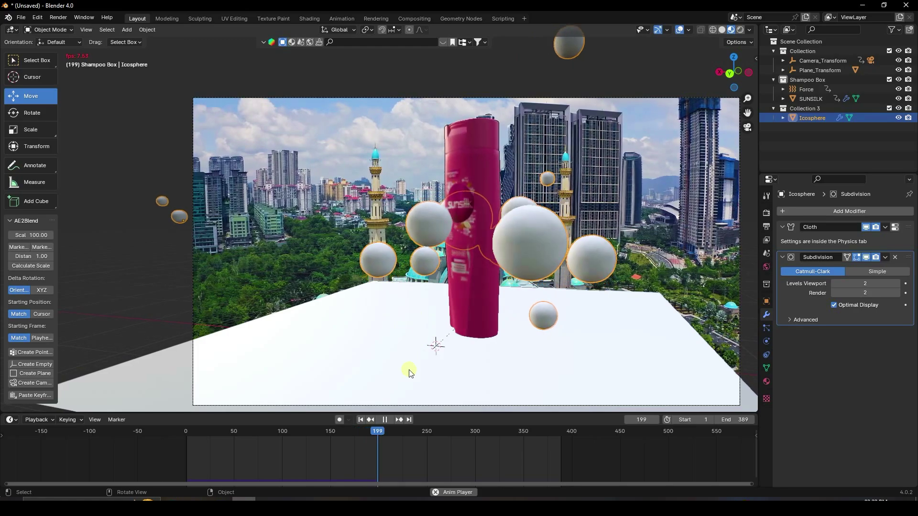
{"action": "left_click", "coordinate": [384, 420]}
{"action": "left_click", "coordinate": [367, 420]}
{"action": "scroll", "coordinate": [368, 270], "scroll_direction": "down", "scroll_amount": 4}
{"action": "scroll", "coordinate": [375, 268], "scroll_direction": "up", "scroll_amount": 1}
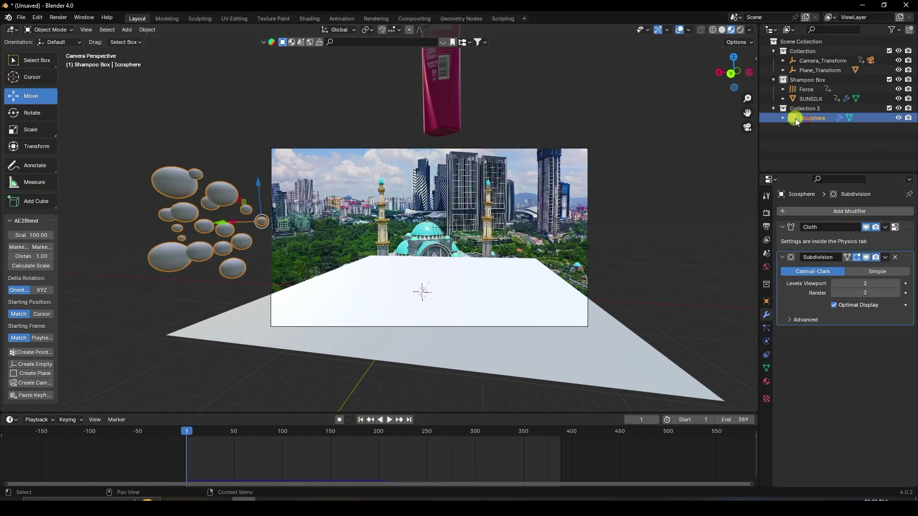
{"action": "left_click", "coordinate": [804, 134]}
{"action": "left_click", "coordinate": [807, 116]}
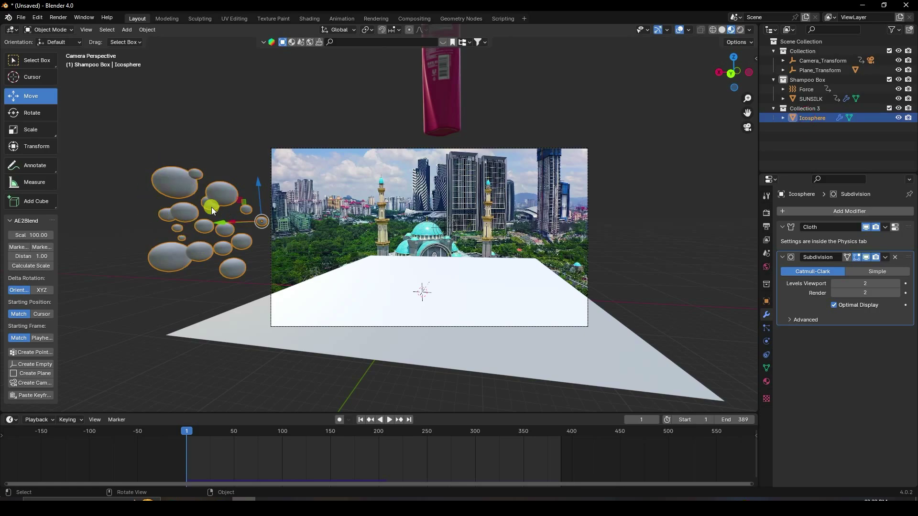
In Edit Mode, duplicate all the bubble geometry to the right of the camera frame, then return to Object Mode
{"action": "left_click", "coordinate": [48, 30]}
{"action": "left_click", "coordinate": [54, 50]}
{"action": "left_click", "coordinate": [227, 208]}
{"action": "key", "text": "a"}
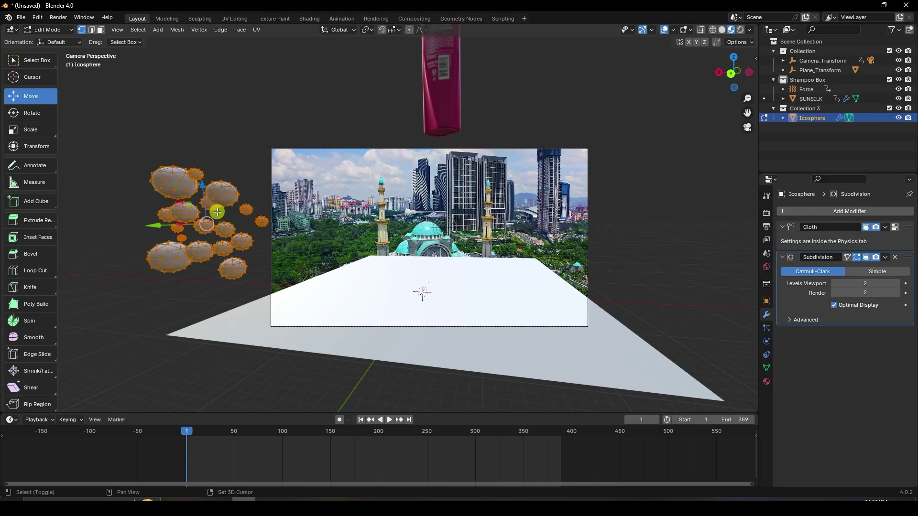
{"action": "key", "text": "shift+d"}
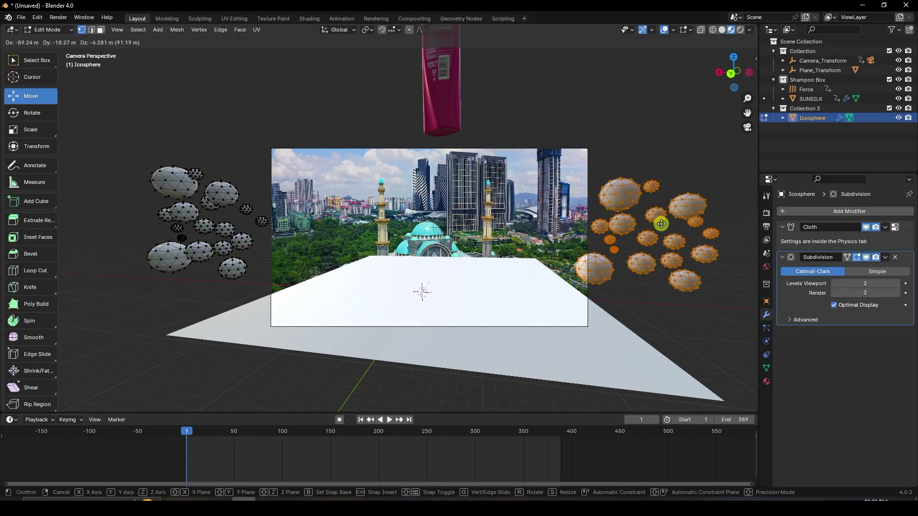
{"action": "left_click", "coordinate": [683, 213]}
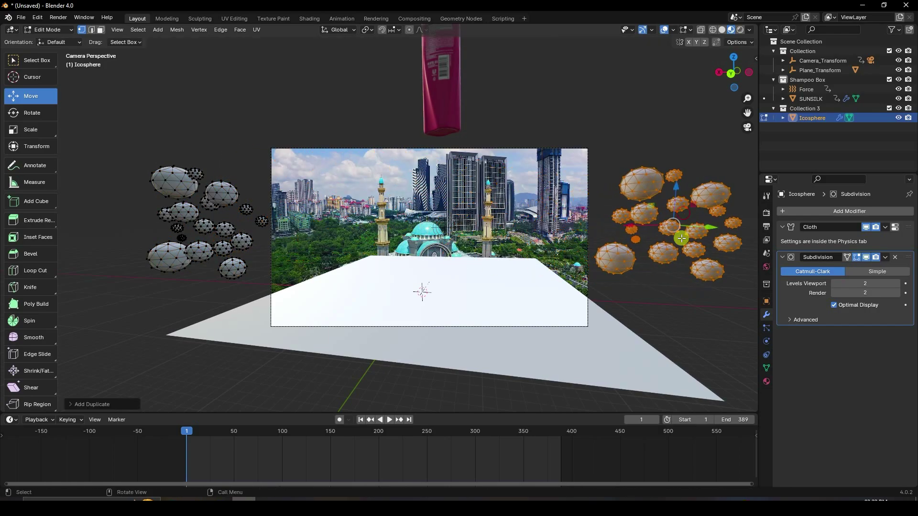
{"action": "left_click", "coordinate": [48, 30]}
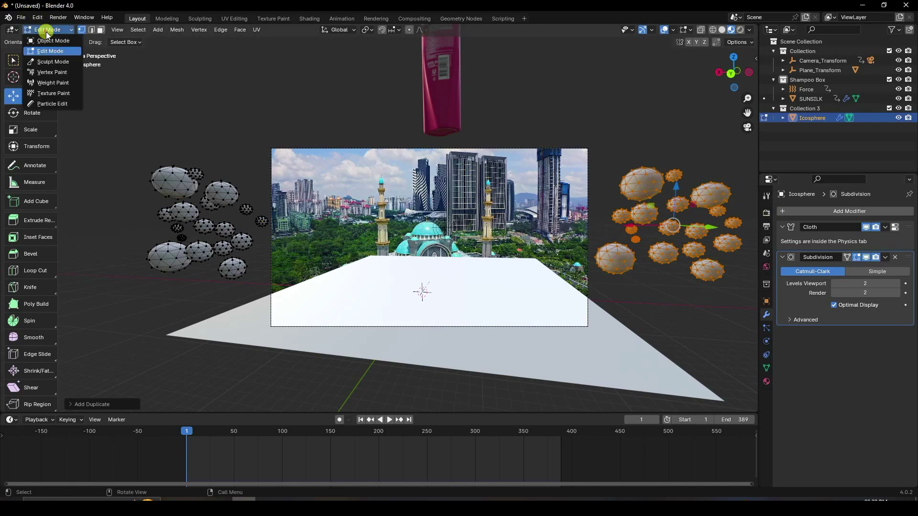
{"action": "left_click", "coordinate": [48, 40]}
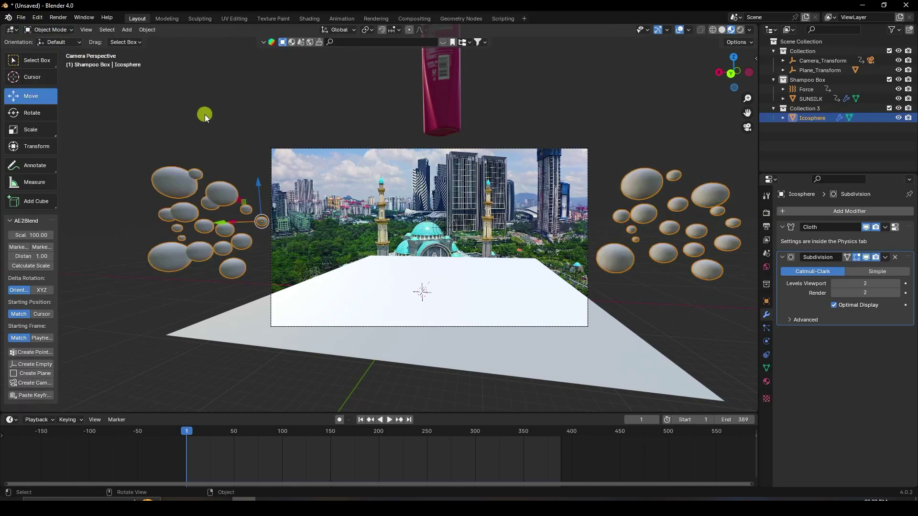
{"action": "scroll", "coordinate": [435, 246], "scroll_direction": "up", "scroll_amount": 2}
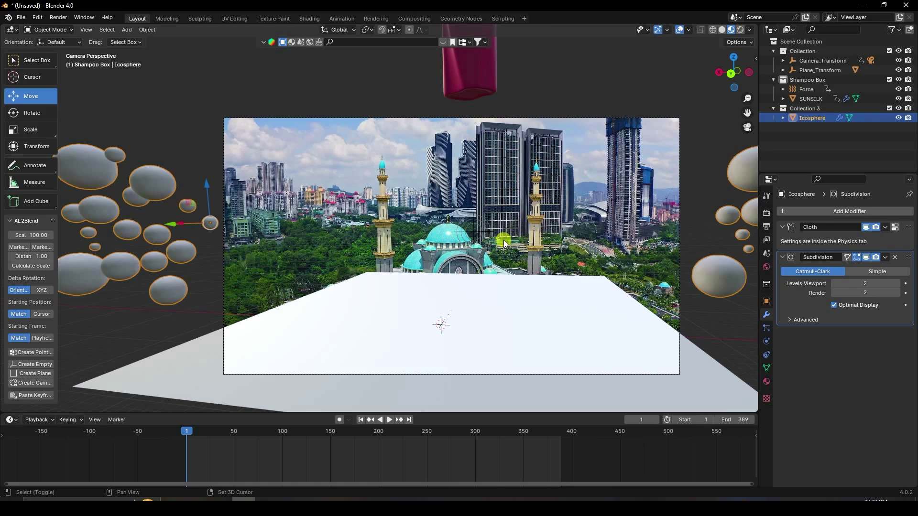
{"action": "middle_click_drag", "start_coordinate": [504, 240], "coordinate": [427, 244], "text": "shift"}
Select the Force field and move its first Strength keyframe from frame 60 to frame 50
{"action": "left_click", "coordinate": [809, 90]}
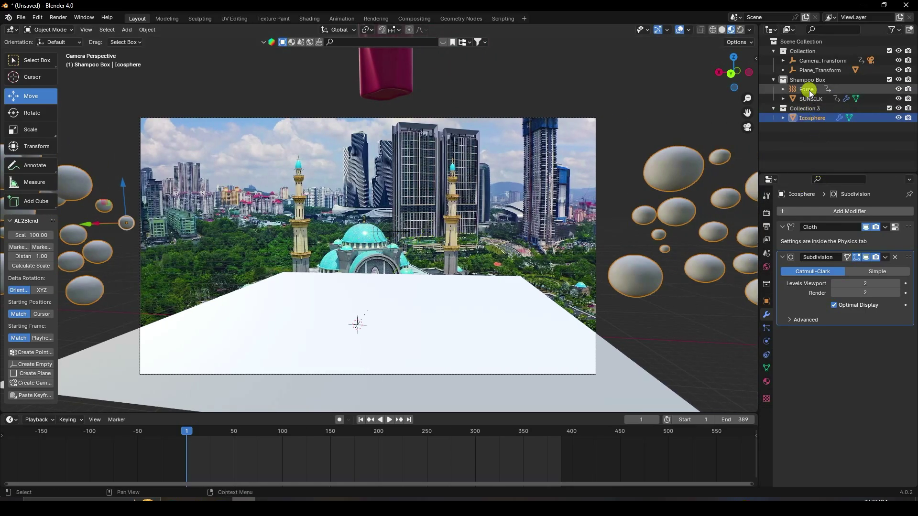
{"action": "left_click", "coordinate": [766, 313]}
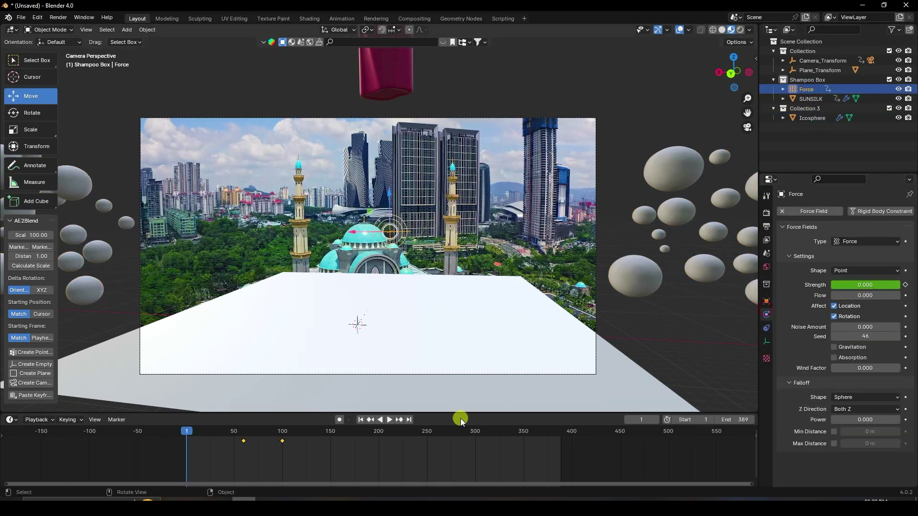
{"action": "left_click", "coordinate": [244, 448]}
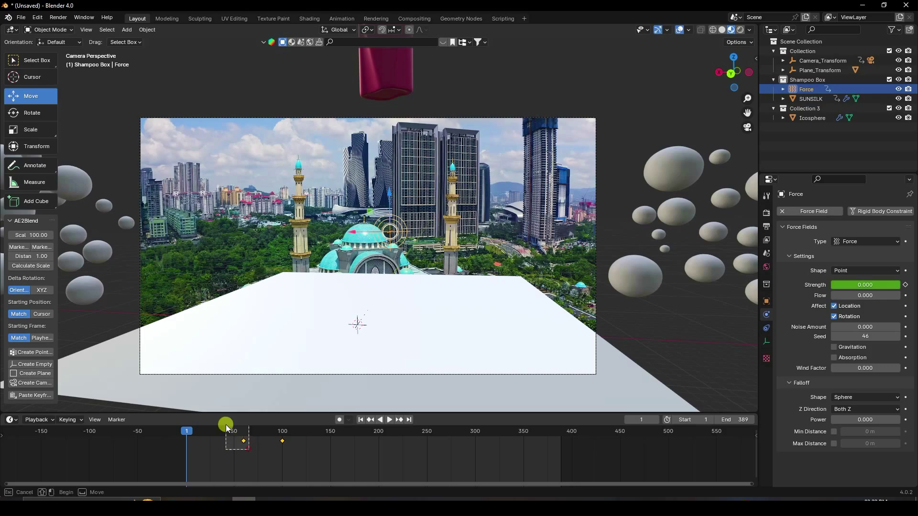
{"action": "left_click_drag", "start_coordinate": [242, 440], "coordinate": [232, 444]}
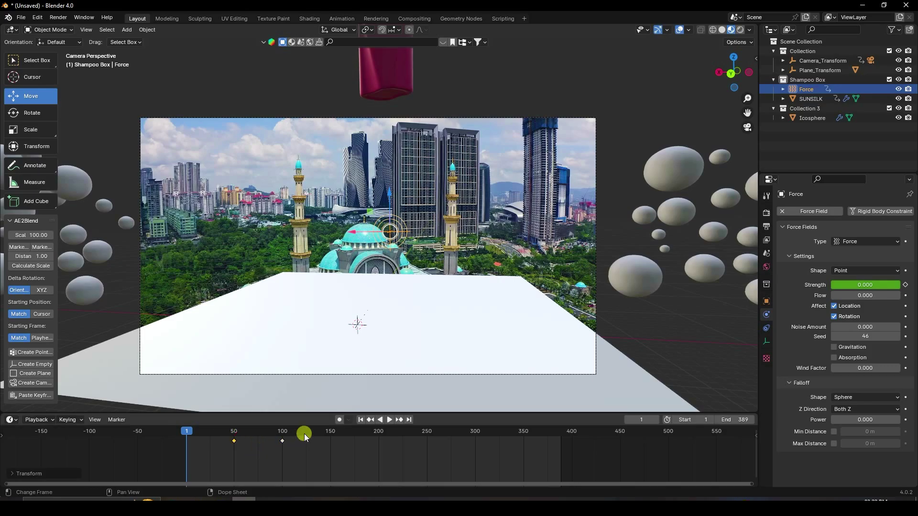
{"action": "left_click", "coordinate": [400, 421]}
{"action": "left_click", "coordinate": [400, 421]}
Move the frame-100 Strength keyframe to about frame 82 and key Strength -100 at frame 80
{"action": "left_click_drag", "start_coordinate": [298, 441], "coordinate": [263, 433]}
{"action": "left_click", "coordinate": [285, 447]}
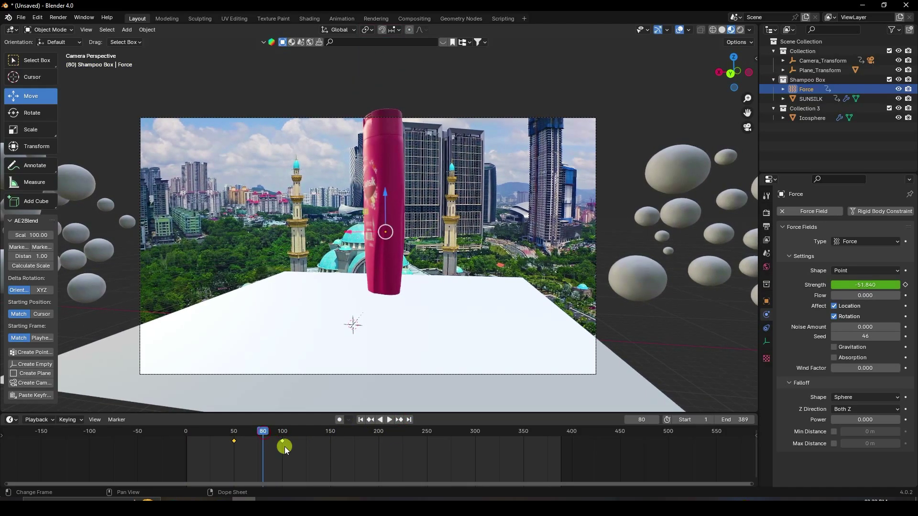
{"action": "left_click_drag", "start_coordinate": [282, 440], "coordinate": [261, 449]}
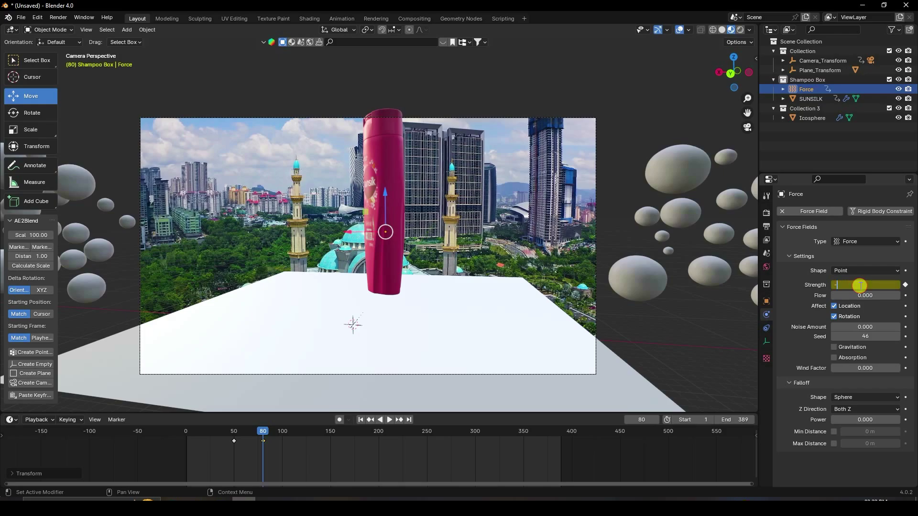
{"action": "key", "text": "Return"}
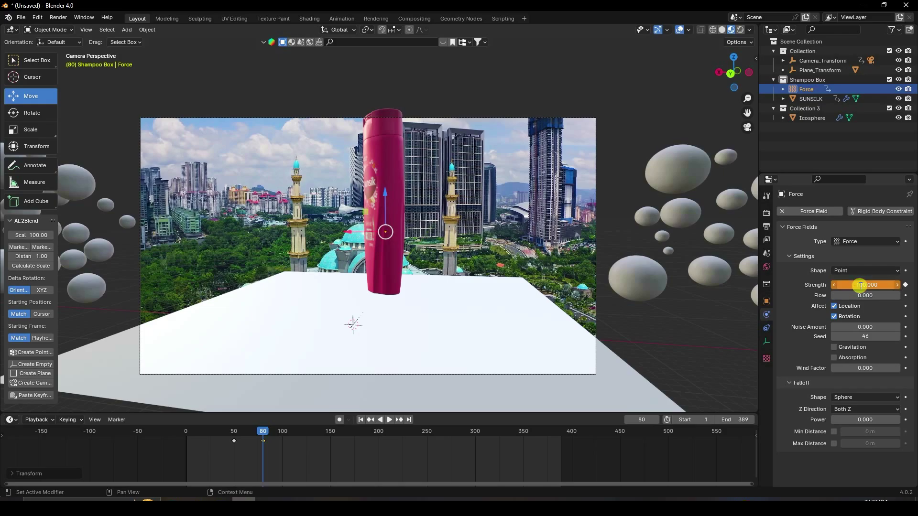
{"action": "left_click", "coordinate": [909, 286]}
Preview the force animation from frame 1, then return to the start and select the Icosphere
{"action": "left_click", "coordinate": [361, 420]}
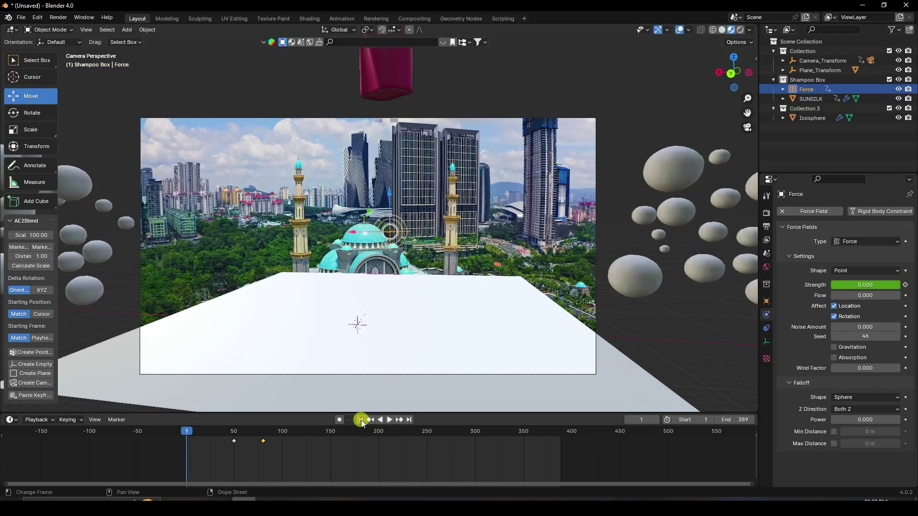
{"action": "left_click", "coordinate": [389, 420]}
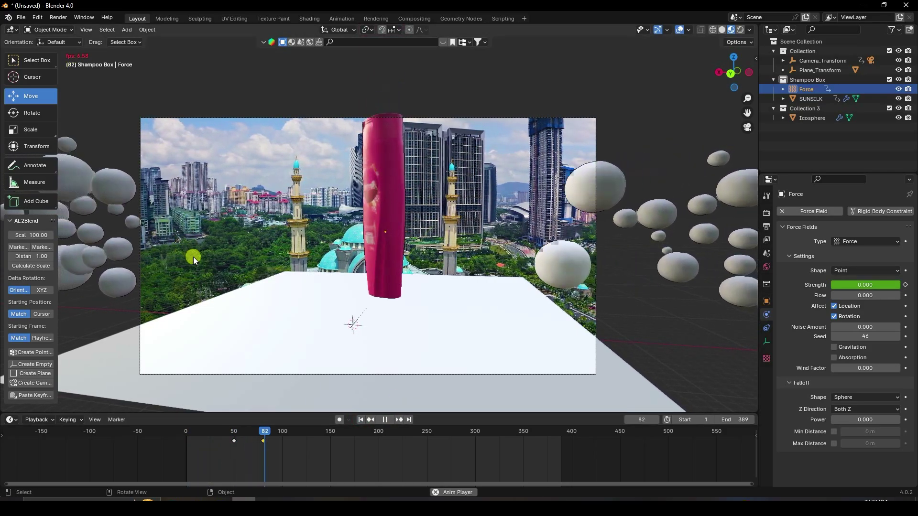
{"action": "key", "text": "space"}
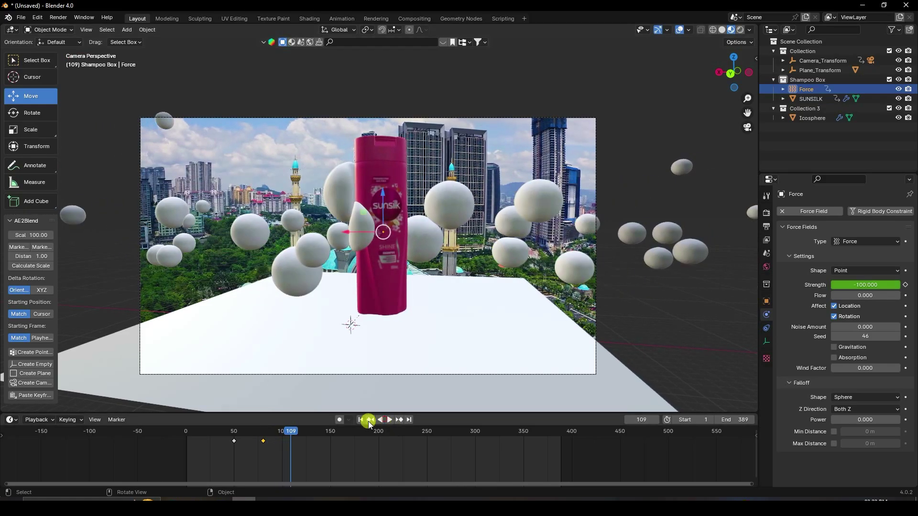
{"action": "left_click", "coordinate": [361, 420]}
{"action": "left_click", "coordinate": [807, 121]}
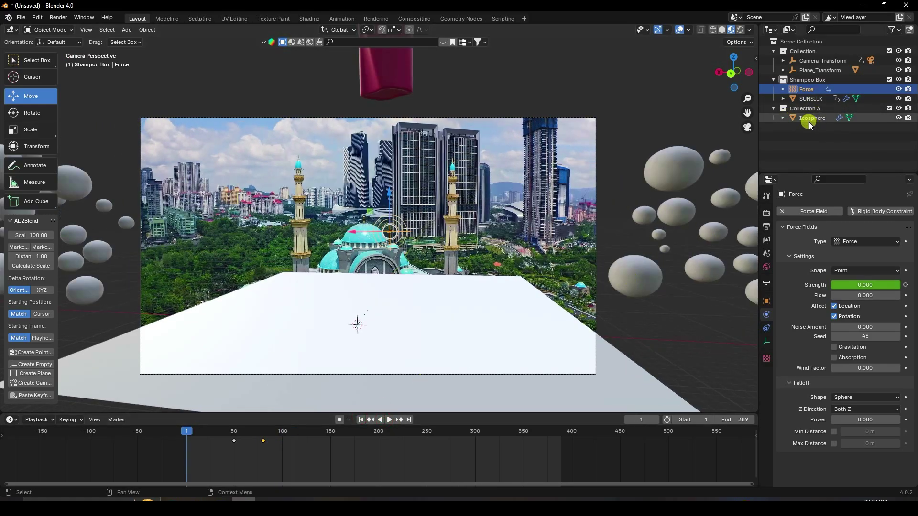
Bake the Icosphere bubbles' cloth simulation cache
{"action": "scroll", "coordinate": [801, 366], "scroll_direction": "down", "scroll_amount": 2}
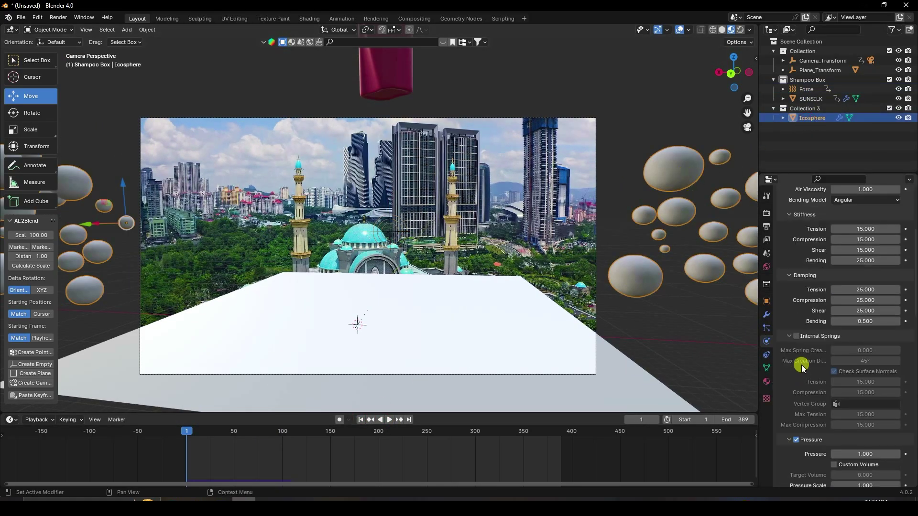
{"action": "scroll", "coordinate": [807, 372], "scroll_direction": "down", "scroll_amount": 13}
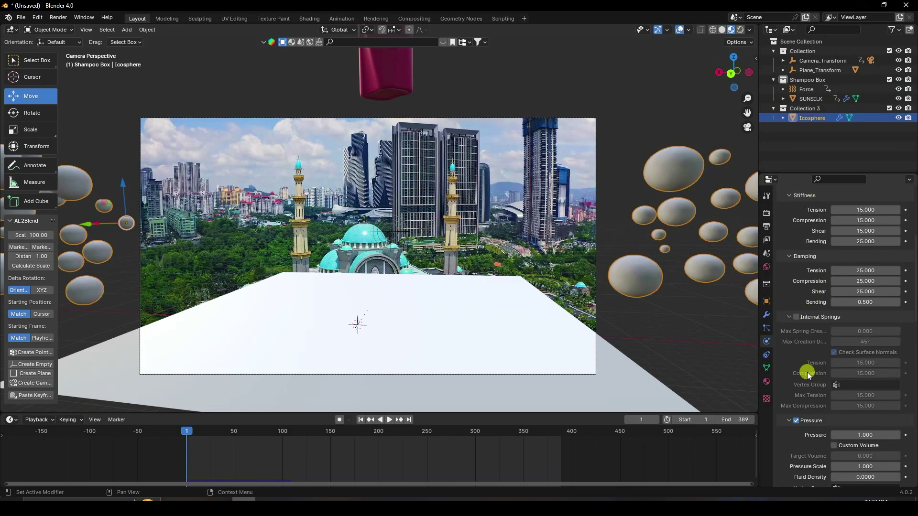
{"action": "scroll", "coordinate": [807, 373], "scroll_direction": "down", "scroll_amount": 4}
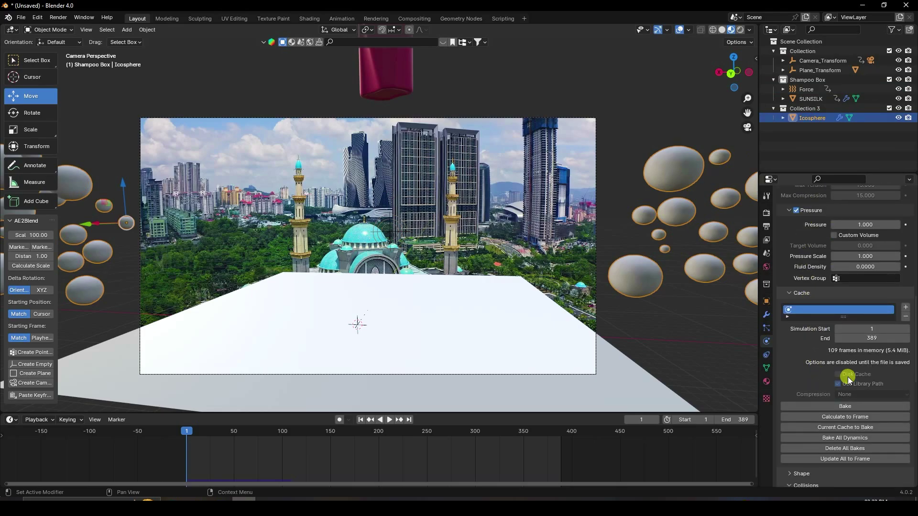
{"action": "left_click", "coordinate": [225, 433]}
{"action": "key", "text": "space"}
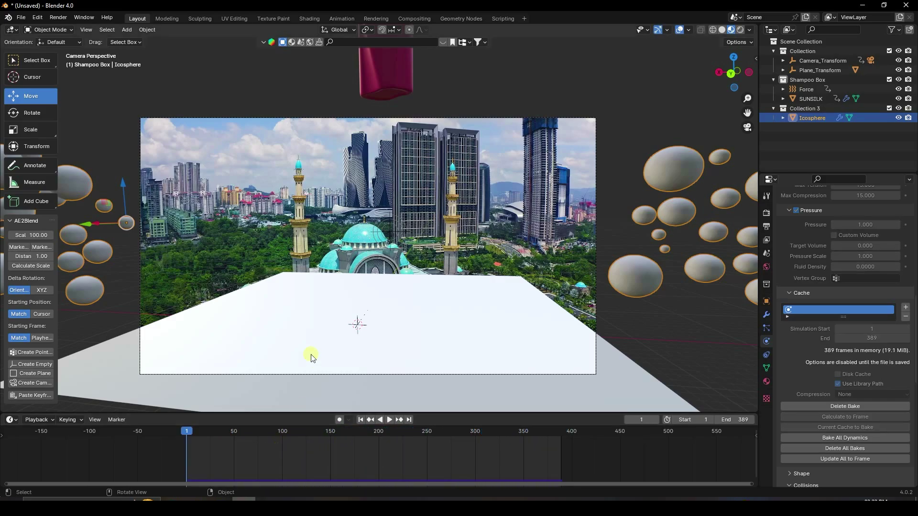
Play back the baked 389-frame simulation, then stop and return to frame 1
{"action": "left_click", "coordinate": [389, 420]}
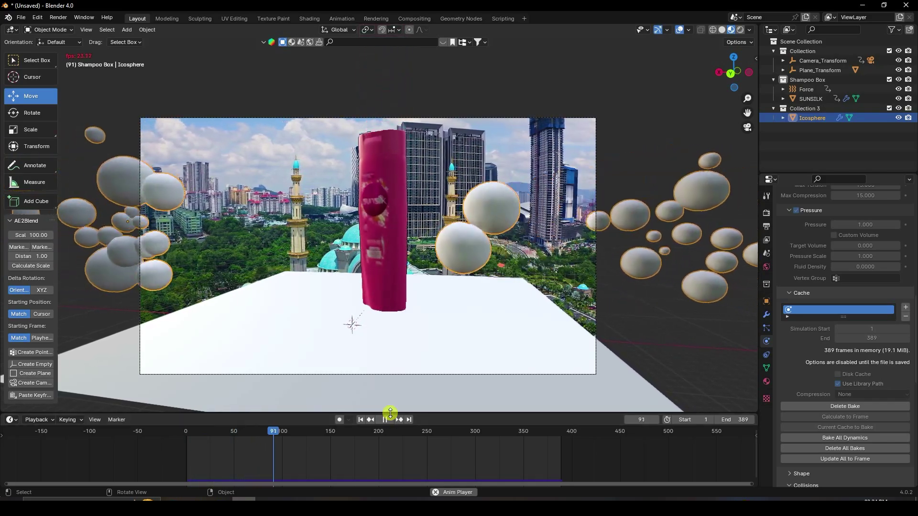
{"action": "scroll", "coordinate": [378, 205], "scroll_direction": "up", "scroll_amount": 2}
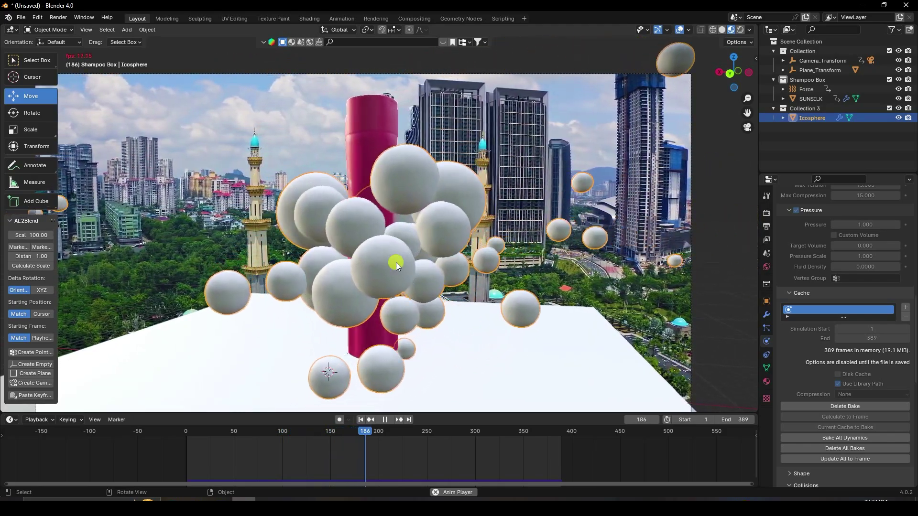
{"action": "left_click", "coordinate": [385, 421]}
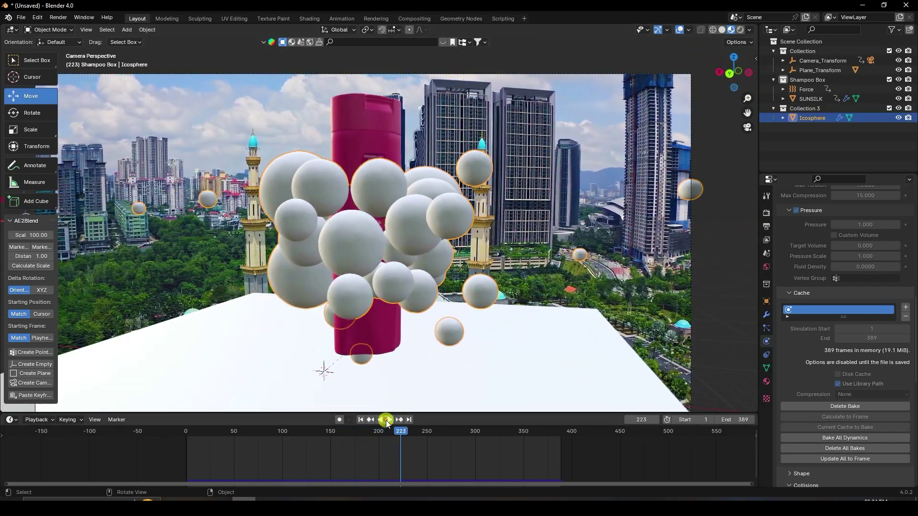
{"action": "left_click", "coordinate": [361, 420]}
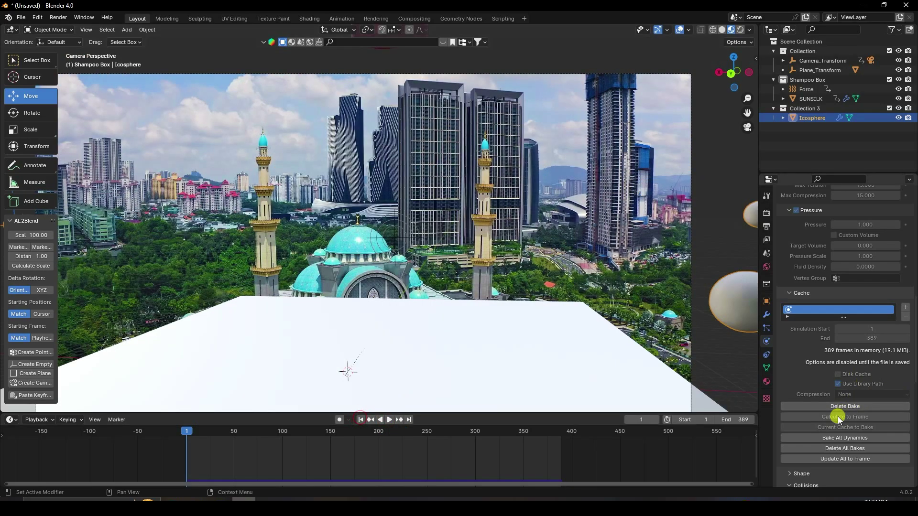
Delete all bakes, scale the ground plane up about 1.62× and give it Collision physics
{"action": "left_click", "coordinate": [833, 450]}
{"action": "left_click", "coordinate": [440, 335]}
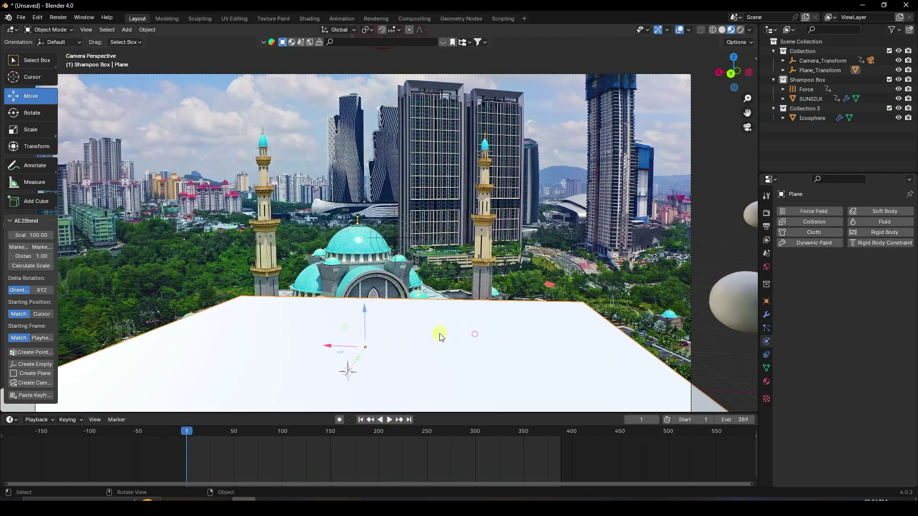
{"action": "scroll", "coordinate": [482, 350], "scroll_direction": "down", "scroll_amount": 3}
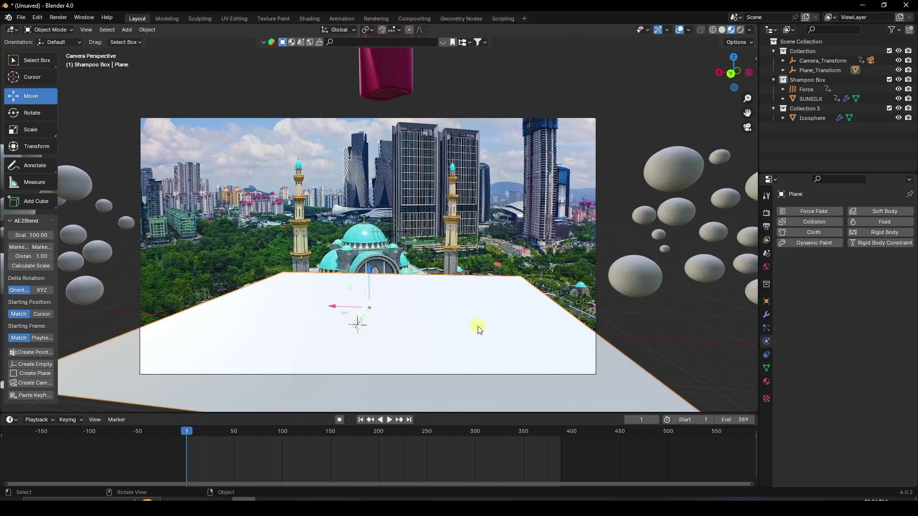
{"action": "key", "text": "s"}
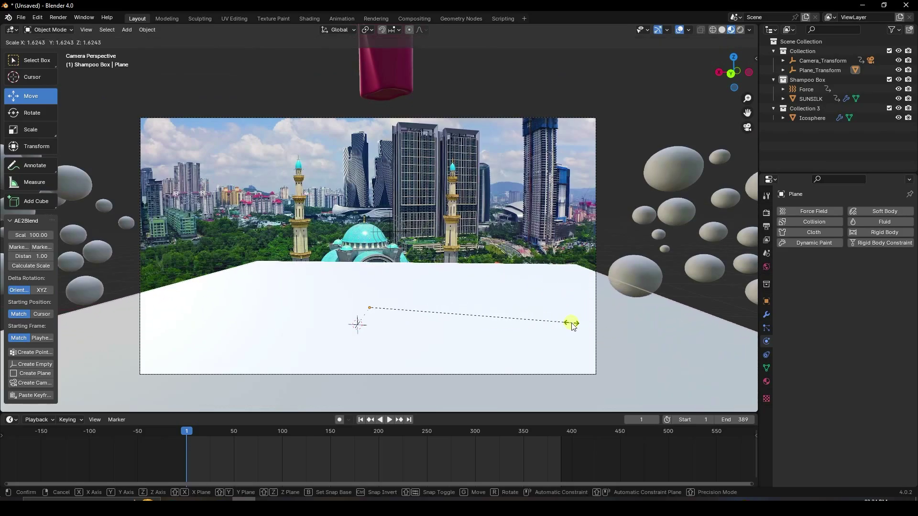
{"action": "left_click", "coordinate": [573, 325]}
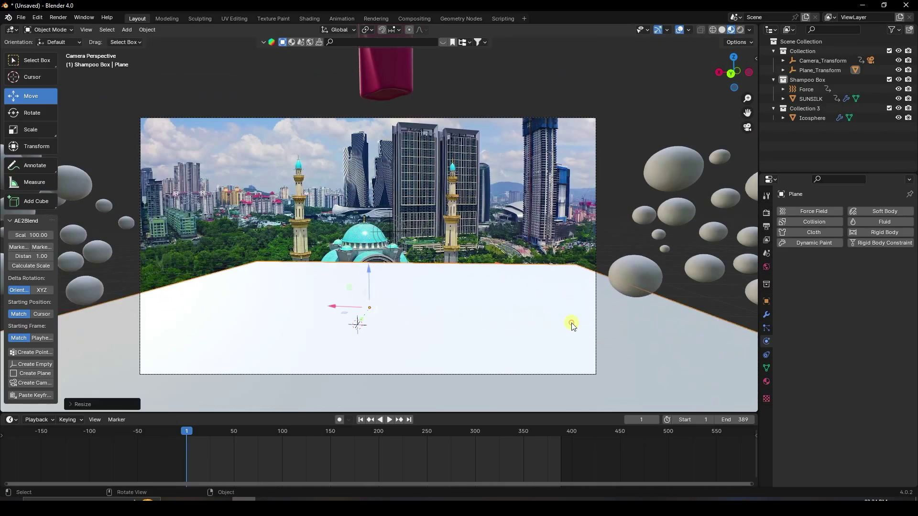
{"action": "left_click", "coordinate": [819, 222]}
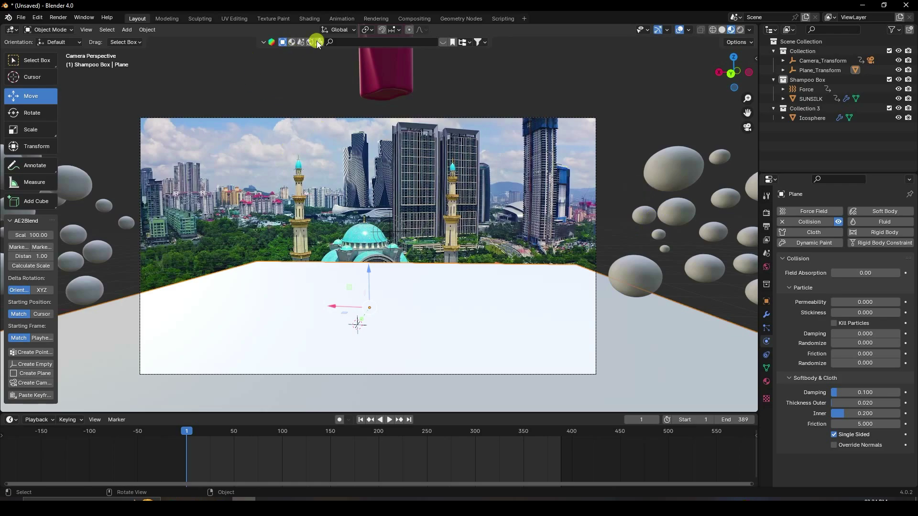
{"action": "left_click", "coordinate": [293, 42]}
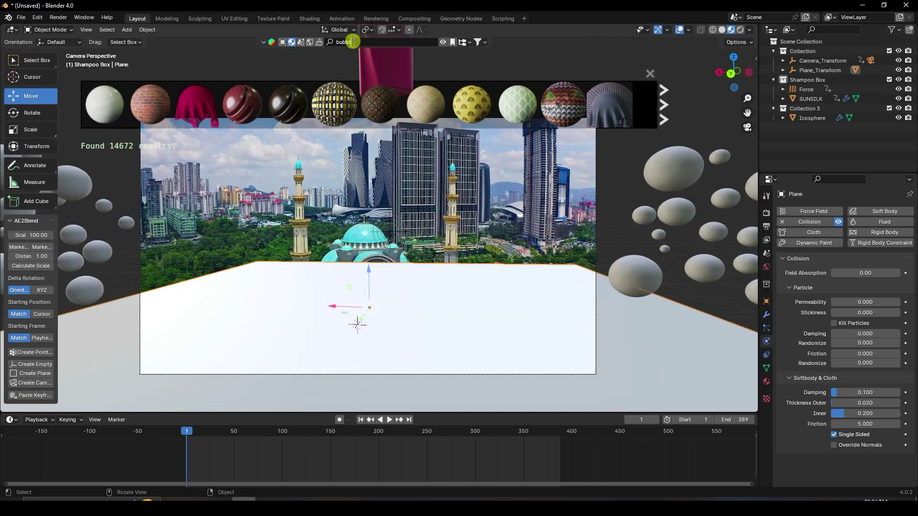
Search the material library for 'bubble' and apply Bubble Texture to the Icosphere
{"action": "type", "text": "e"}
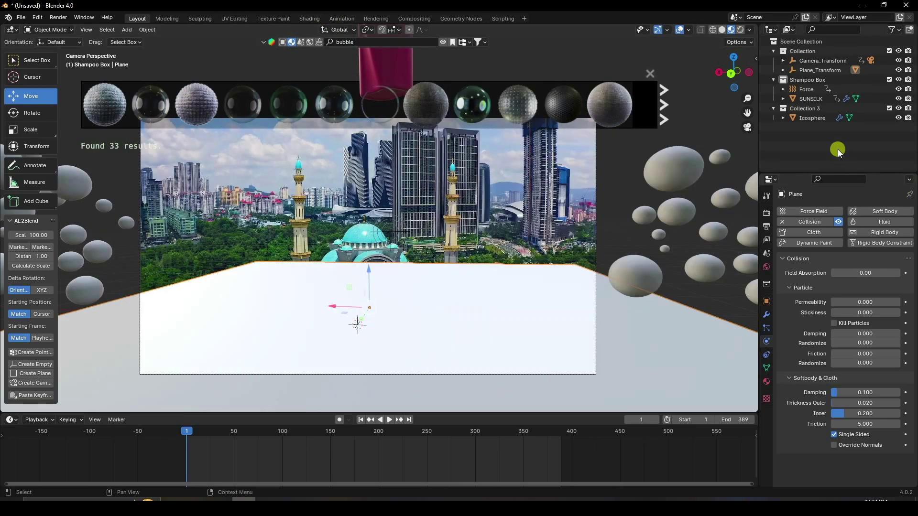
{"action": "left_click", "coordinate": [812, 118]}
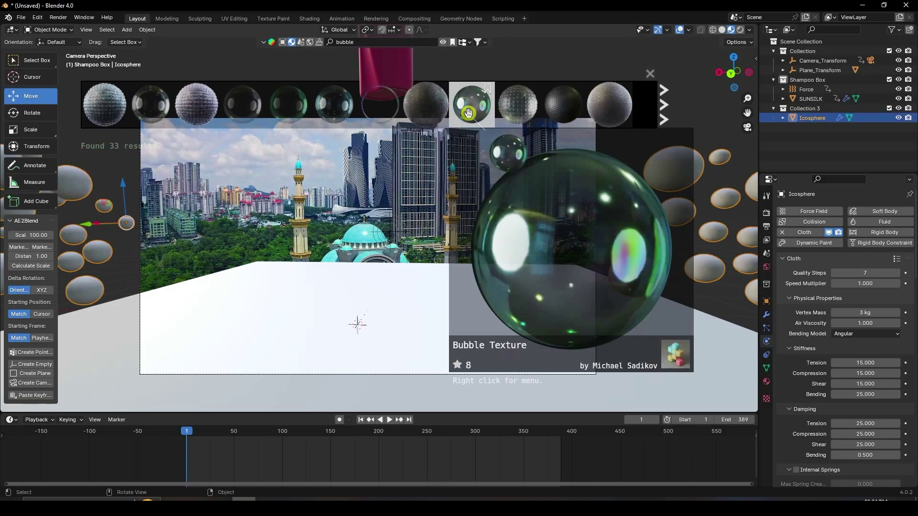
{"action": "left_click", "coordinate": [468, 113]}
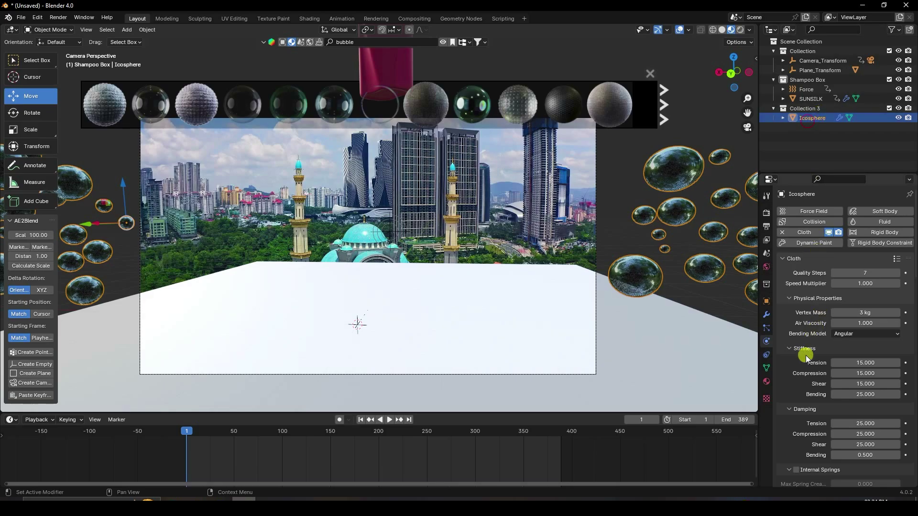
Re-bake the bubbles' cloth cache (389 frames) and play the animation from frame 1
{"action": "scroll", "coordinate": [807, 354], "scroll_direction": "down", "scroll_amount": 15}
{"action": "scroll", "coordinate": [807, 352], "scroll_direction": "down", "scroll_amount": 4}
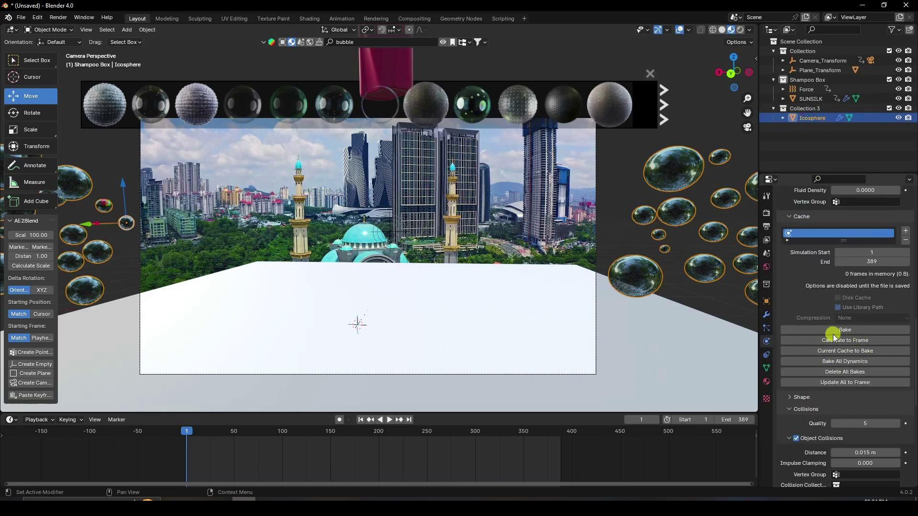
{"action": "left_click", "coordinate": [835, 330]}
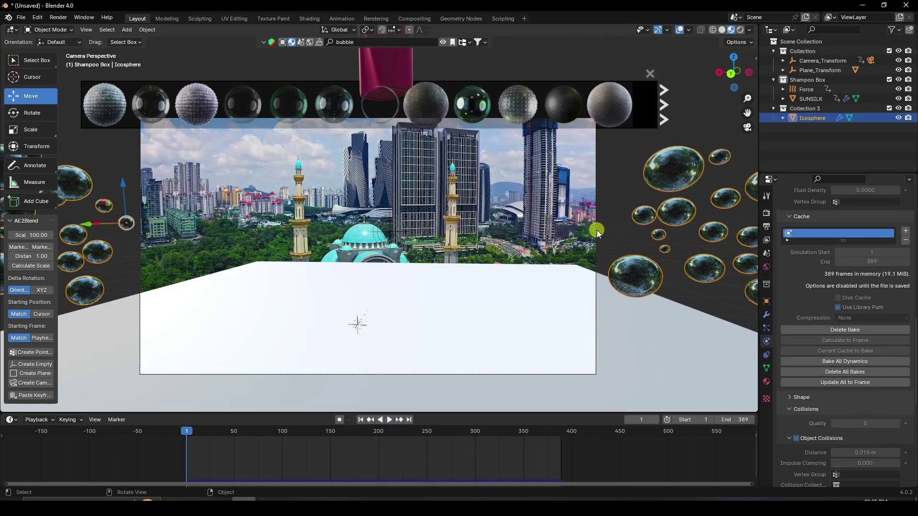
{"action": "left_click", "coordinate": [384, 420]}
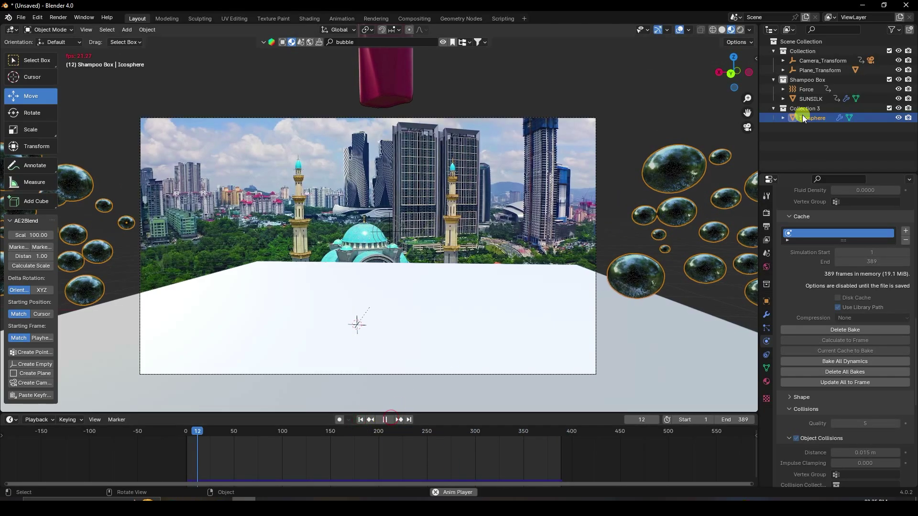
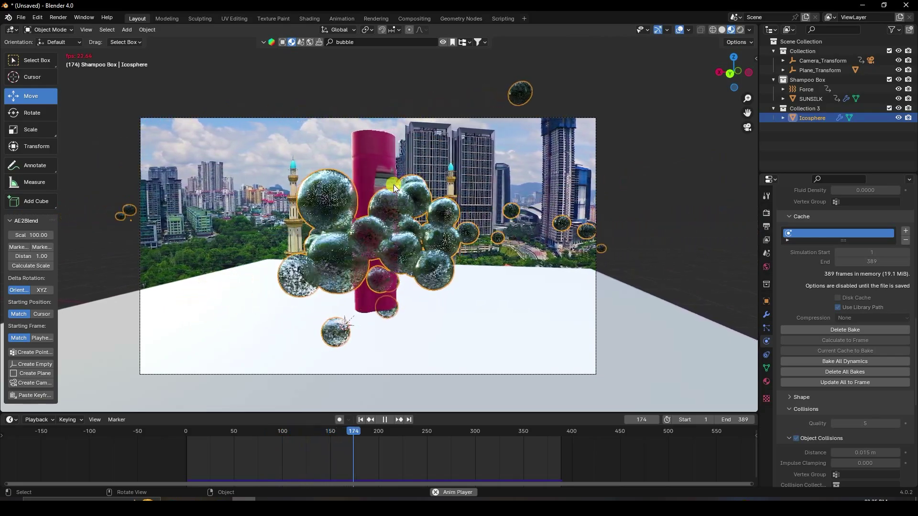
Stop playback at frame 221 and render a test still of the pink bottle and bubbles
{"action": "left_click", "coordinate": [384, 419]}
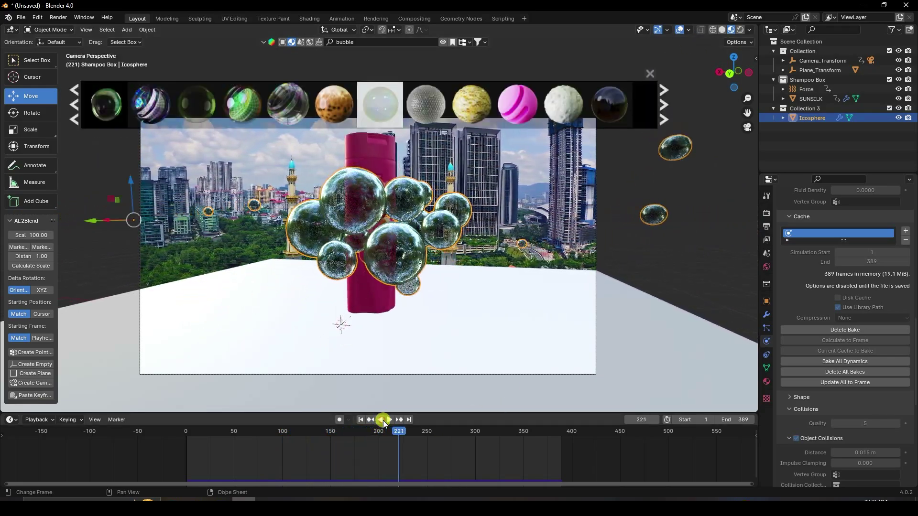
{"action": "left_click", "coordinate": [648, 74]}
{"action": "left_click", "coordinate": [59, 17]}
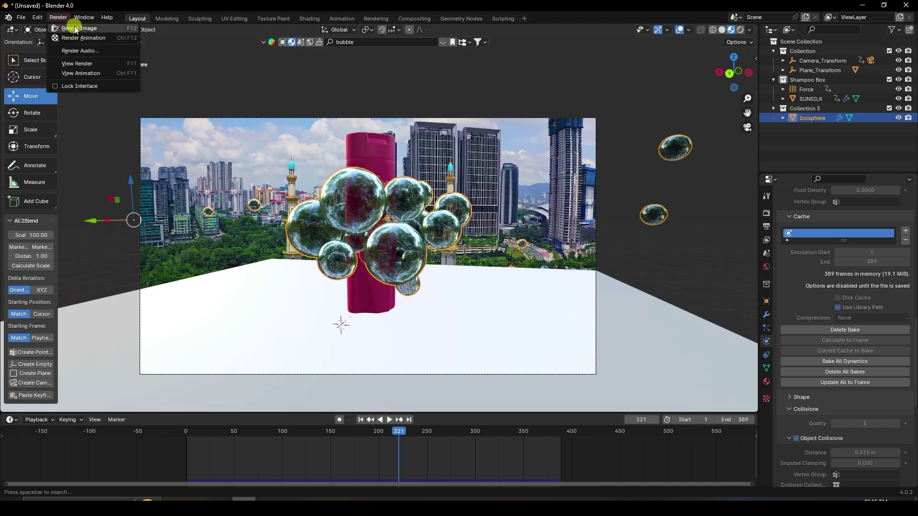
{"action": "left_click", "coordinate": [69, 27]}
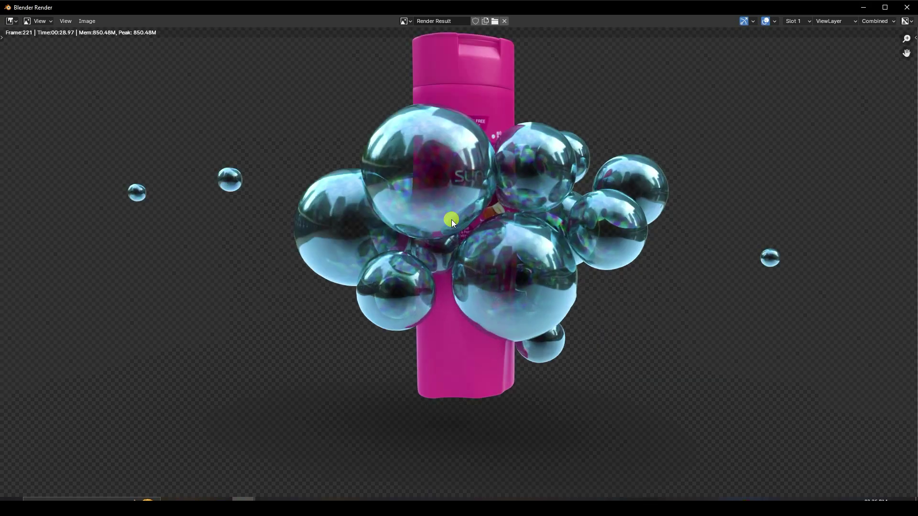
{"action": "left_click", "coordinate": [907, 8]}
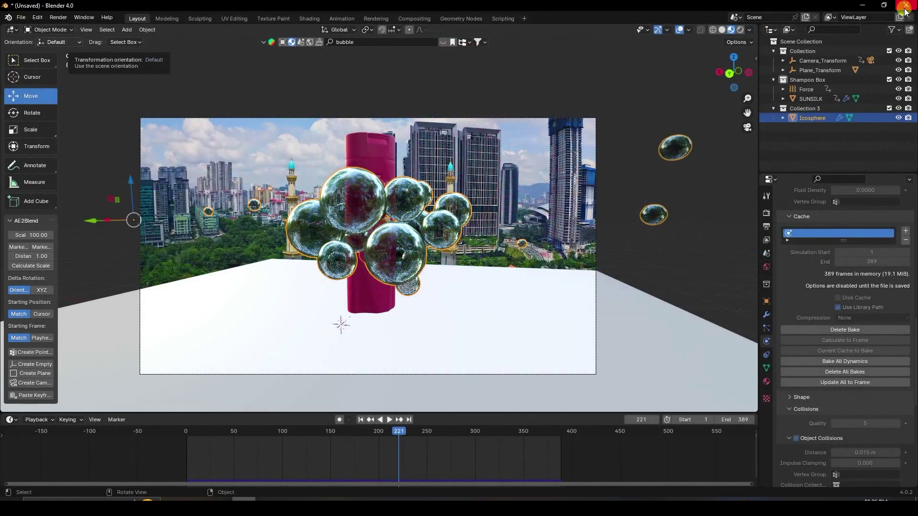
{"action": "left_click", "coordinate": [412, 19]}
Enable Use Nodes and add a Viewer and an Alpha Over node fed by the render
{"action": "left_click", "coordinate": [107, 30]}
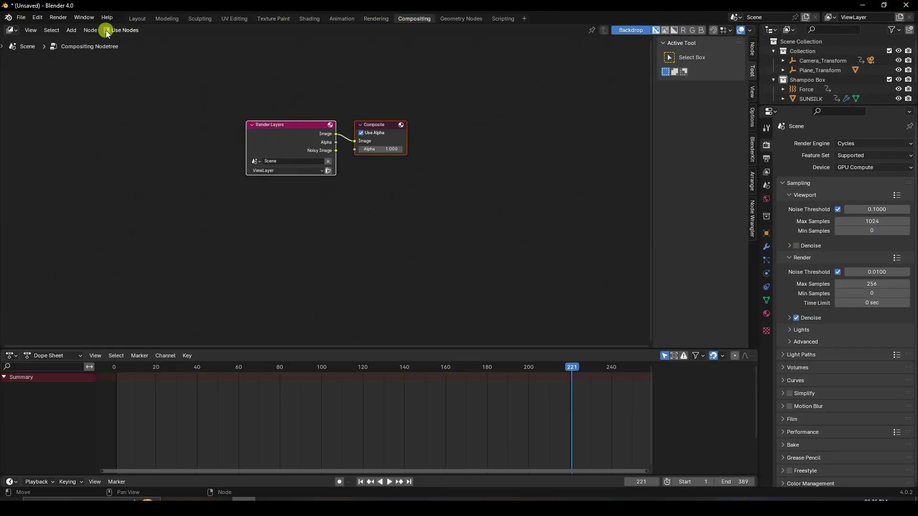
{"action": "left_click_drag", "start_coordinate": [280, 205], "coordinate": [380, 195]}
{"action": "key", "text": "shift+a"}
{"action": "left_click", "coordinate": [376, 192]}
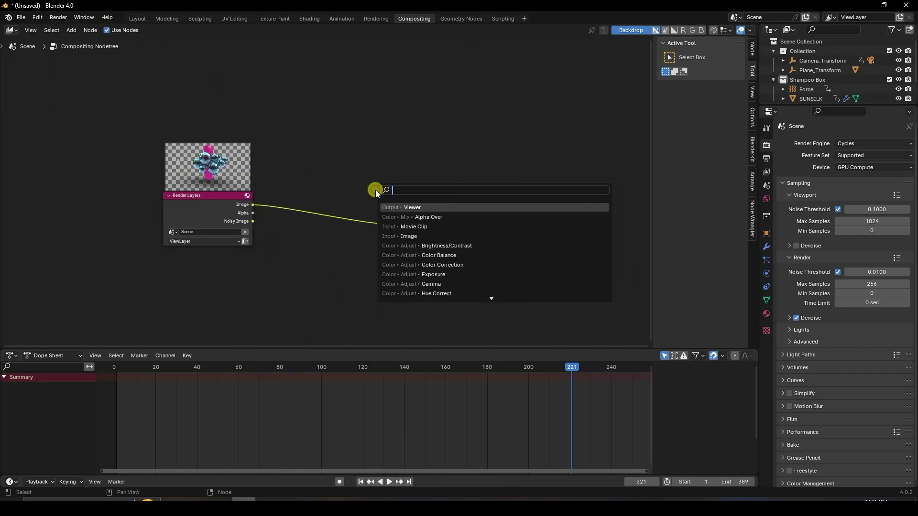
{"action": "left_click", "coordinate": [414, 207]}
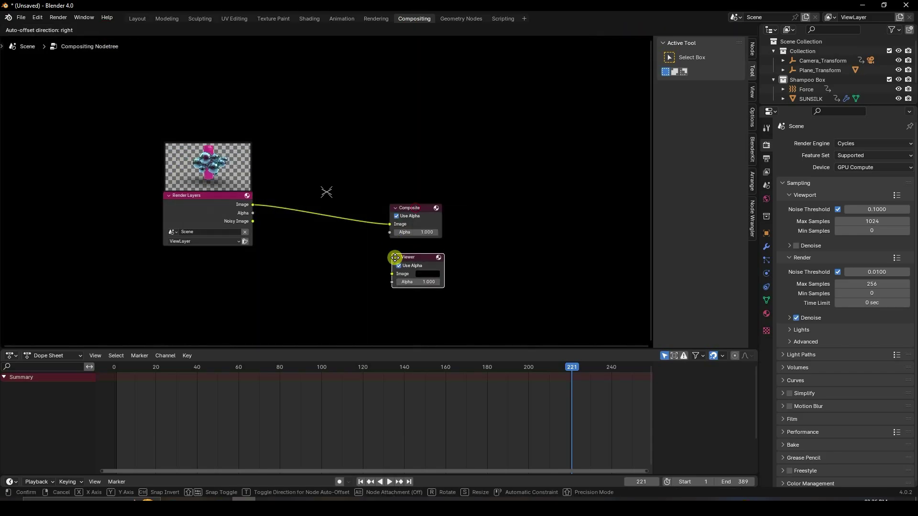
{"action": "key", "text": "shift+a"}
{"action": "left_click", "coordinate": [371, 158]}
{"action": "left_click", "coordinate": [440, 188]}
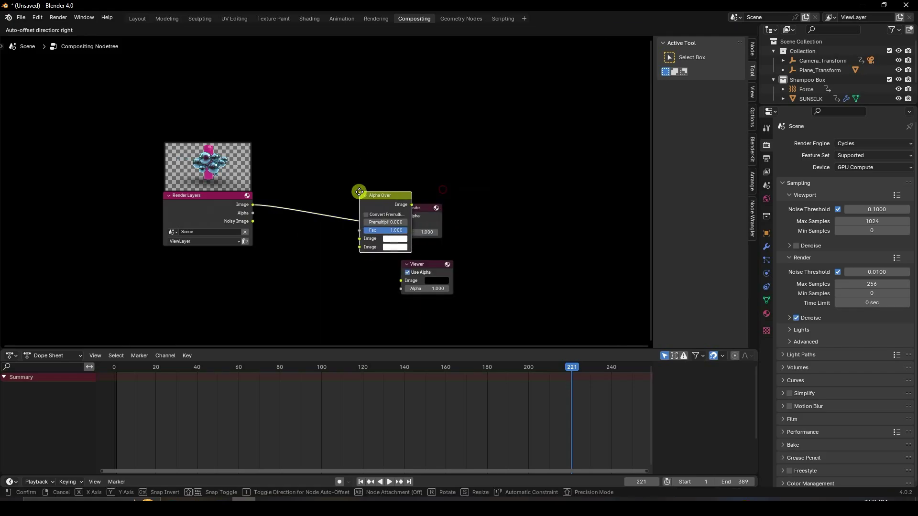
{"action": "left_click", "coordinate": [308, 187]}
{"action": "left_click_drag", "start_coordinate": [306, 234], "coordinate": [308, 241]}
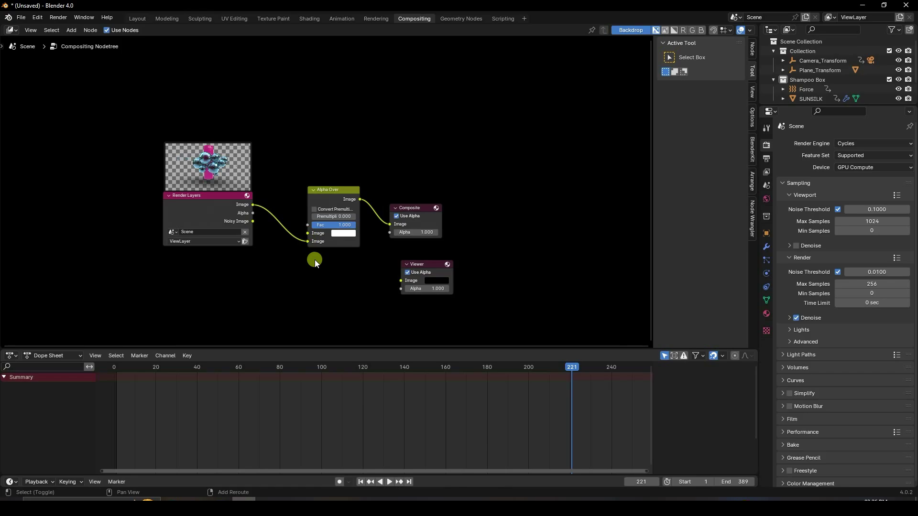
Add a Movie Clip node loaded with the city skyline video from the Desktop Bubble VFX folder
{"action": "key", "text": "shift+a"}
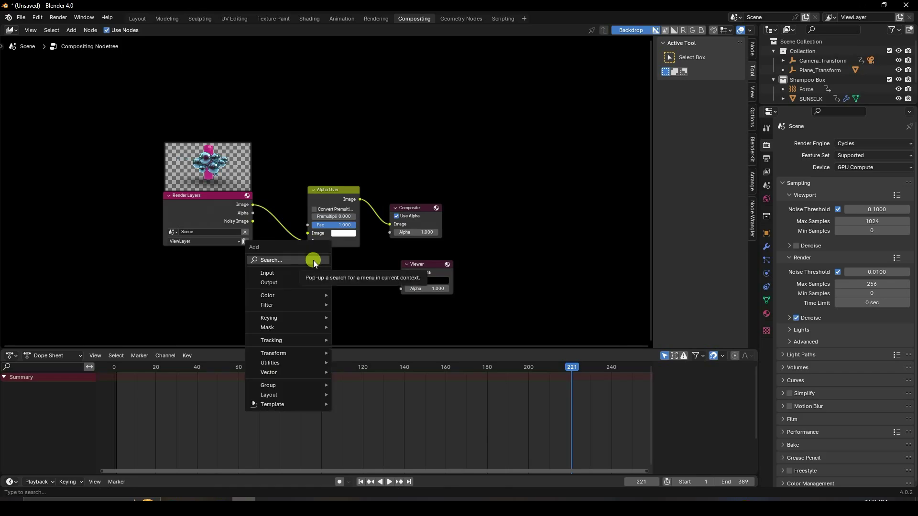
{"action": "left_click", "coordinate": [314, 260]}
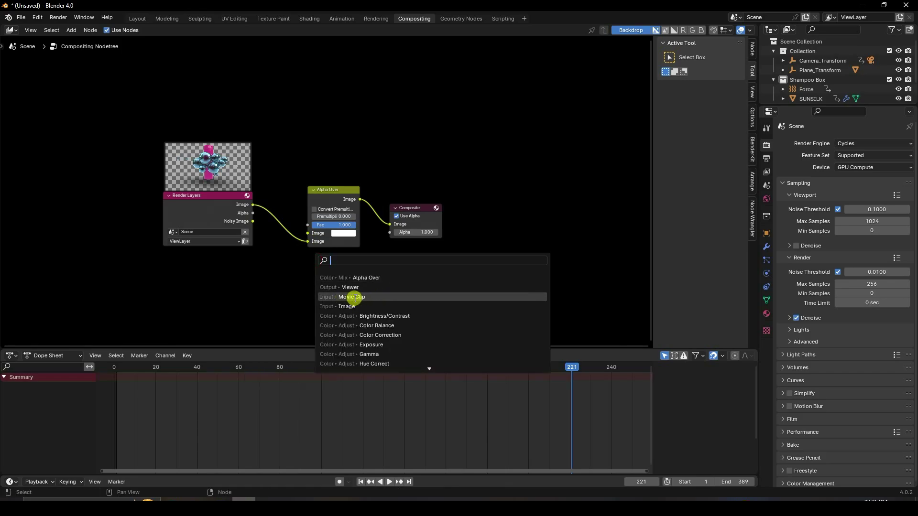
{"action": "left_click", "coordinate": [352, 297]}
{"action": "left_click", "coordinate": [187, 71]}
{"action": "left_click", "coordinate": [201, 128]}
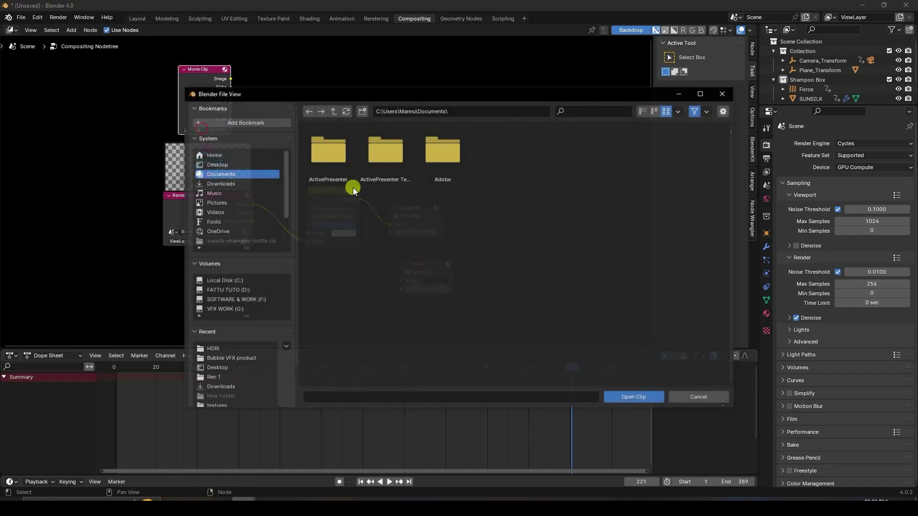
{"action": "left_click", "coordinate": [216, 164]}
{"action": "double_click", "coordinate": [386, 160]}
{"action": "left_click", "coordinate": [565, 179]}
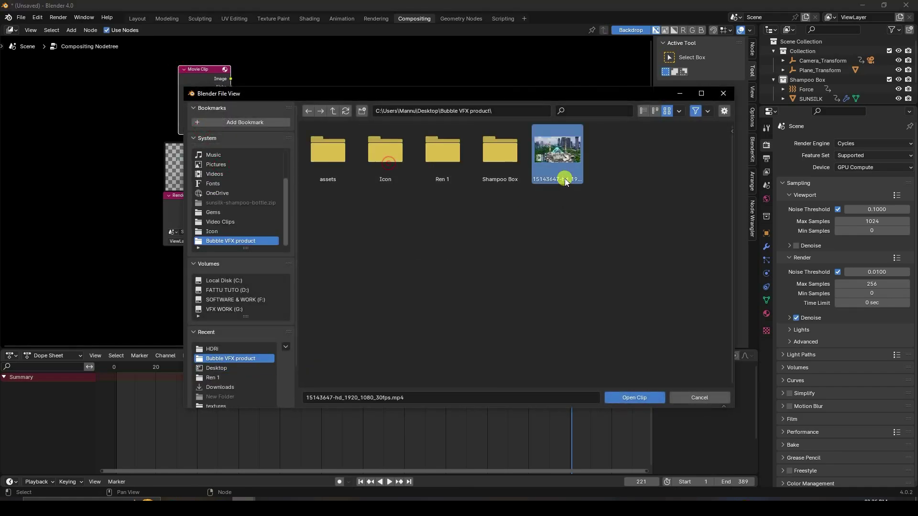
{"action": "left_click", "coordinate": [617, 397]}
Wire the clip into Alpha Over's background and send the result to the Viewer
{"action": "left_click_drag", "start_coordinate": [227, 78], "coordinate": [307, 234]}
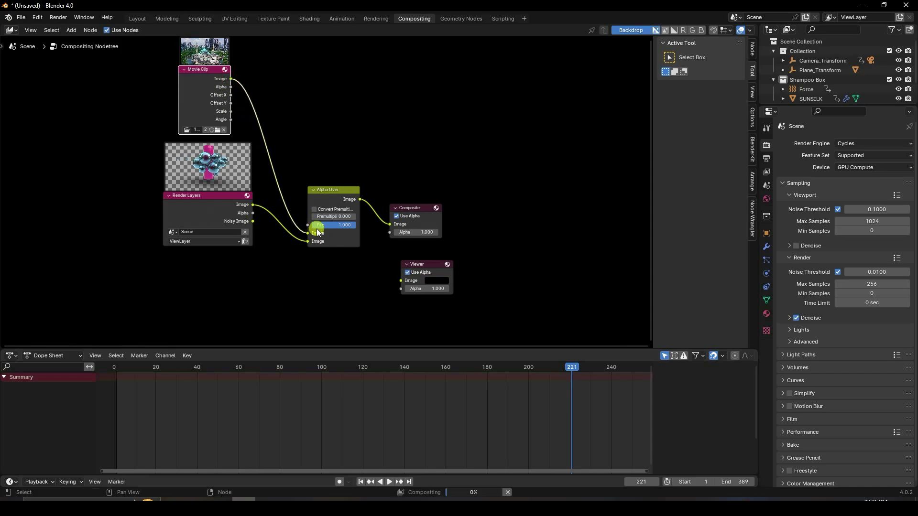
{"action": "left_click_drag", "start_coordinate": [360, 199], "coordinate": [368, 206]}
{"action": "left_click_drag", "start_coordinate": [393, 279], "coordinate": [400, 281]}
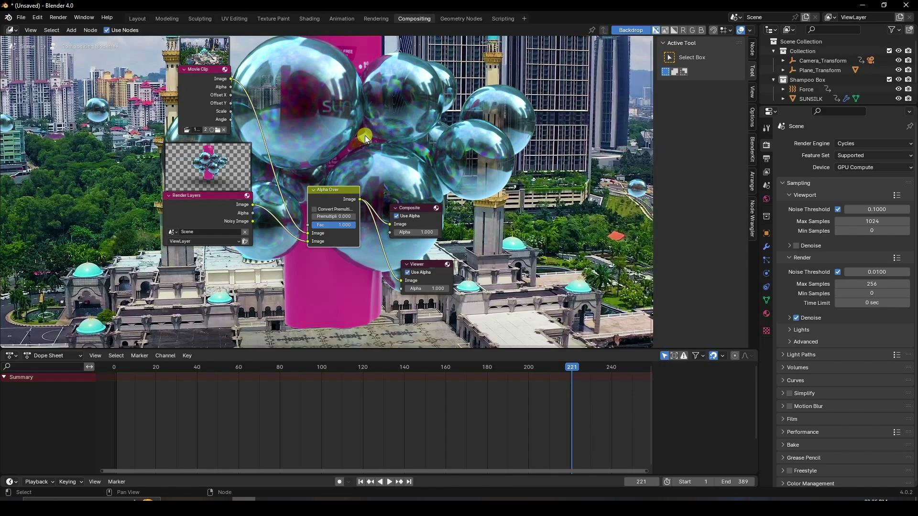
{"action": "key", "text": "v"}
{"action": "key", "text": "v"}
{"action": "key", "text": "v"}
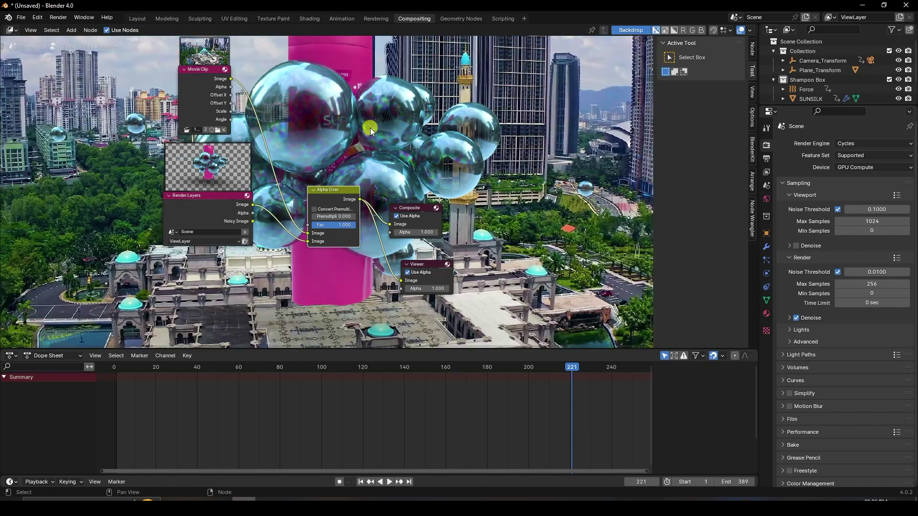
Back in Layout at frame 1, delete all baked simulation data
{"action": "left_click", "coordinate": [139, 19]}
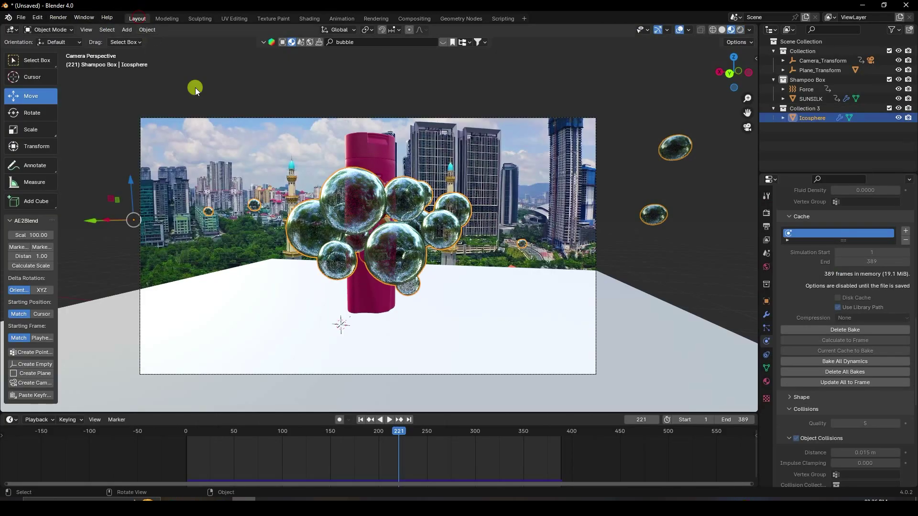
{"action": "left_click", "coordinate": [361, 419]}
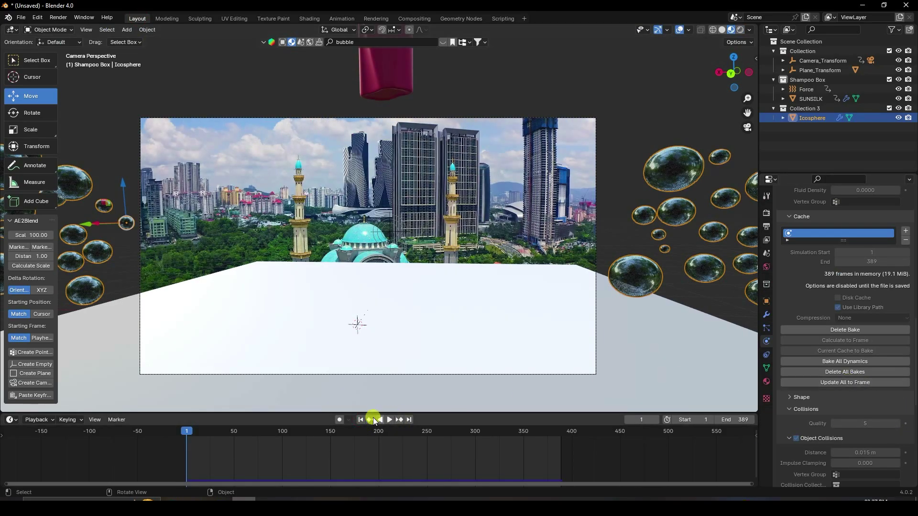
{"action": "left_click", "coordinate": [835, 372]}
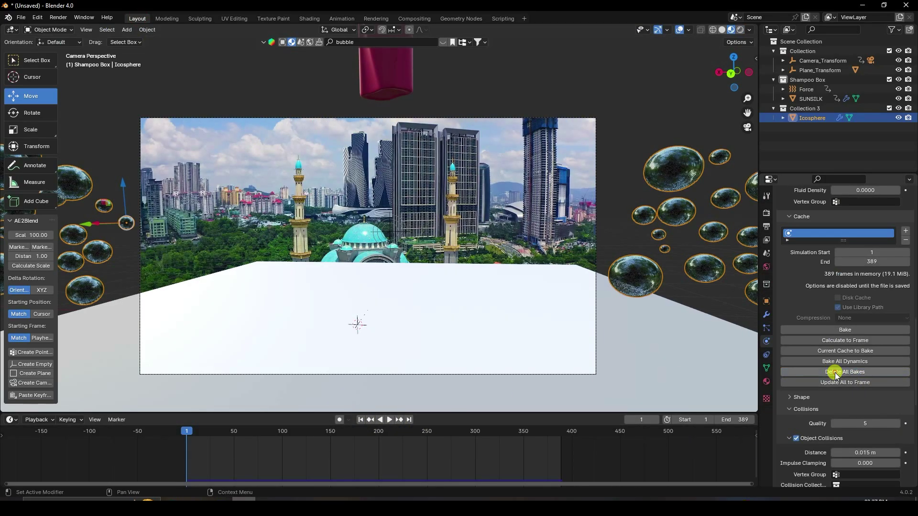
Raise the bubble clusters along Z in front view, then check them from the camera
{"action": "scroll", "coordinate": [656, 223], "scroll_direction": "down", "scroll_amount": 1}
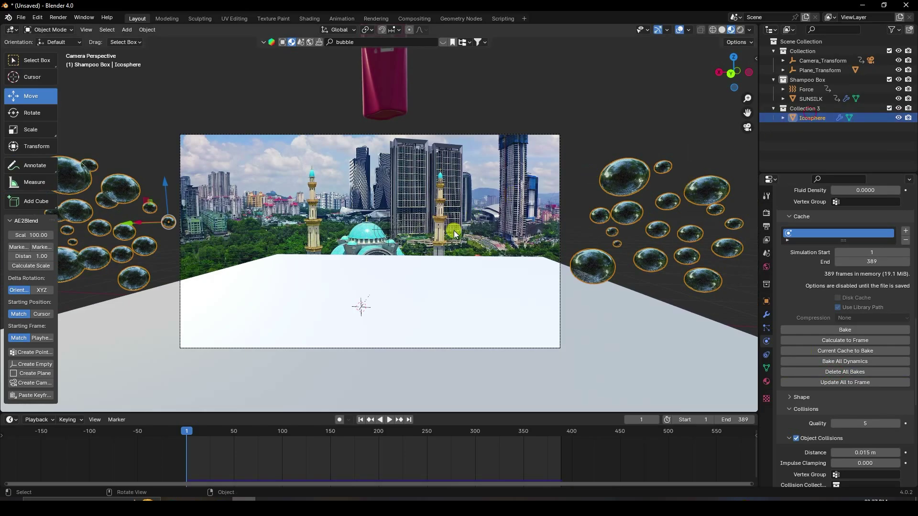
{"action": "key", "text": "KP_1"}
{"action": "scroll", "coordinate": [354, 300], "scroll_direction": "down", "scroll_amount": 2}
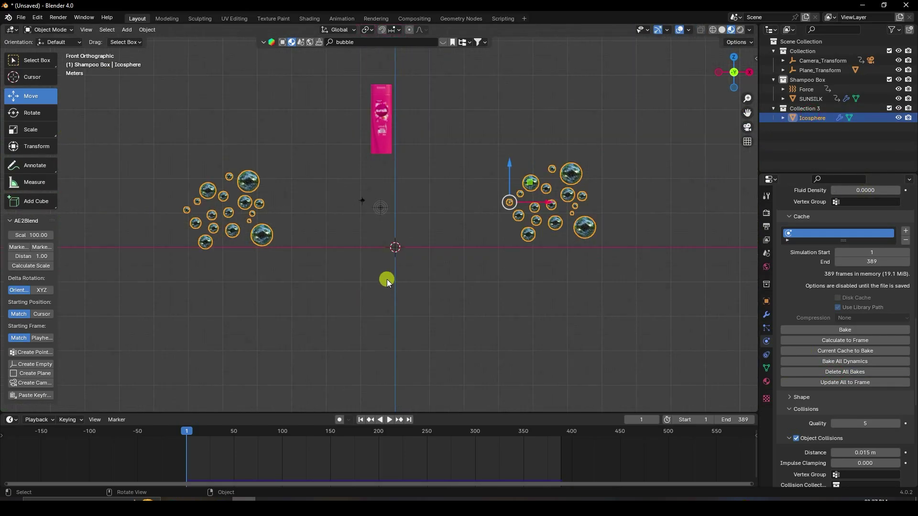
{"action": "left_click_drag", "start_coordinate": [508, 165], "coordinate": [509, 139]}
{"action": "scroll", "coordinate": [406, 223], "scroll_direction": "up", "scroll_amount": 2}
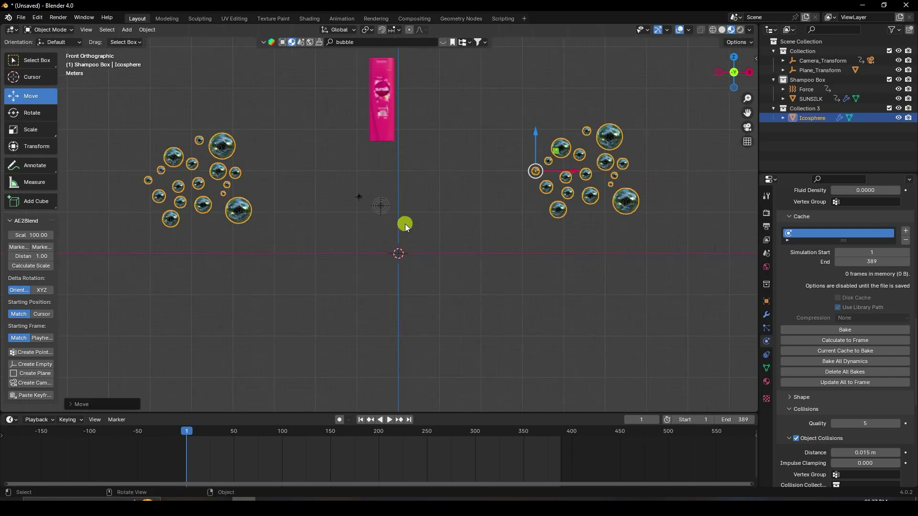
{"action": "left_click_drag", "start_coordinate": [558, 122], "coordinate": [566, 129]}
{"action": "middle_click_drag", "start_coordinate": [504, 179], "coordinate": [371, 181]}
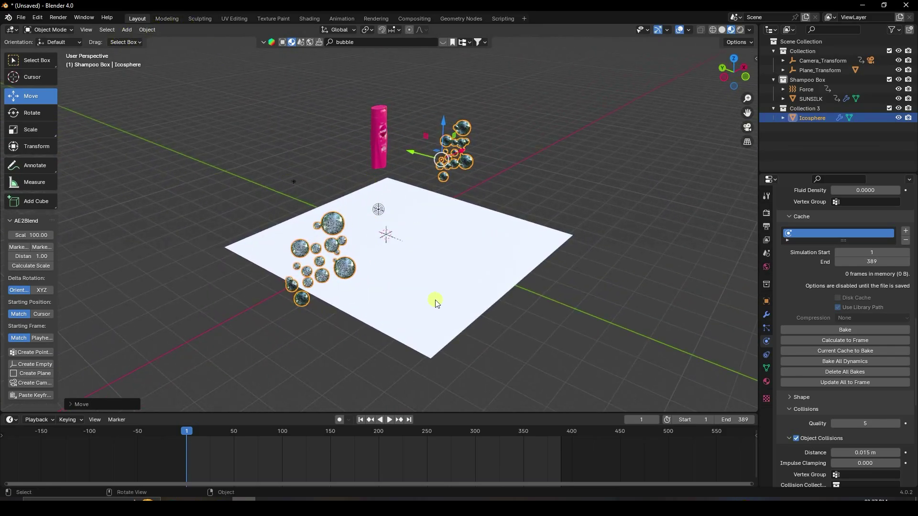
{"action": "key", "text": "KP_0"}
{"action": "middle_click_drag", "start_coordinate": [411, 191], "coordinate": [514, 223]}
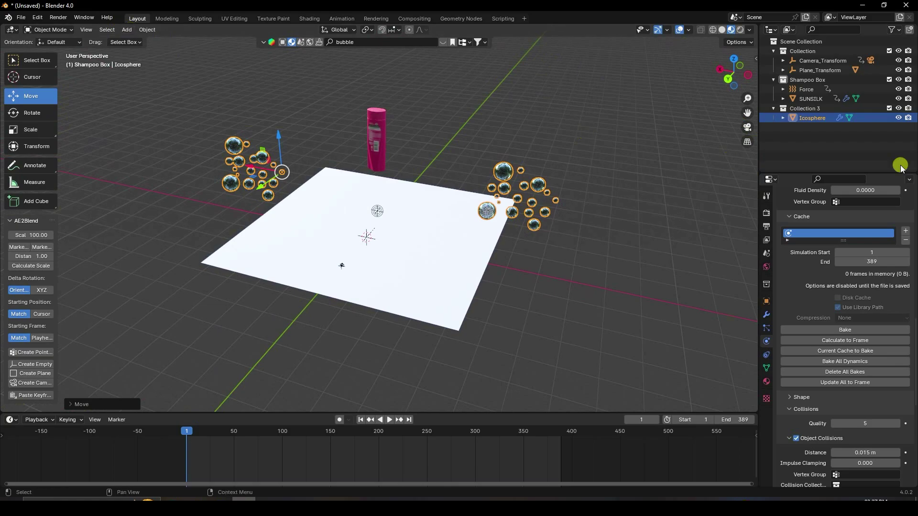
Add a Sun light and move it up above the scene
{"action": "left_click", "coordinate": [804, 81]}
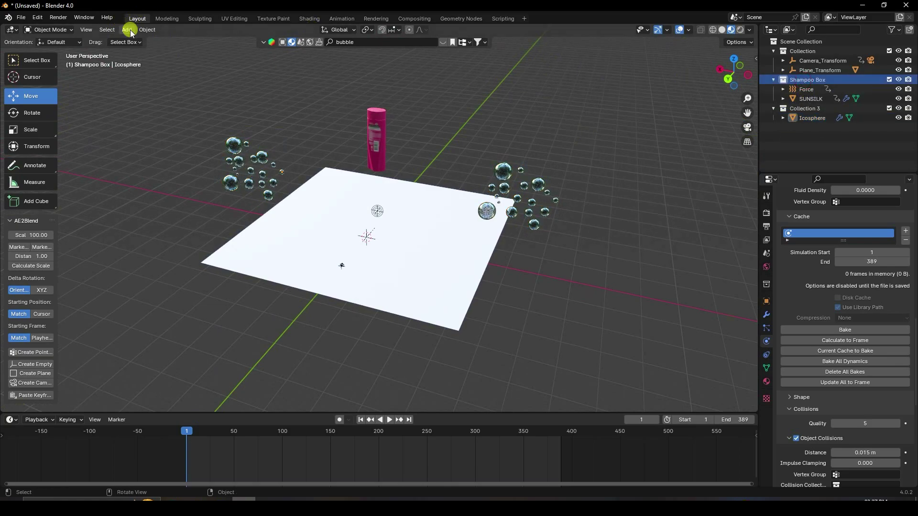
{"action": "left_click", "coordinate": [130, 29]}
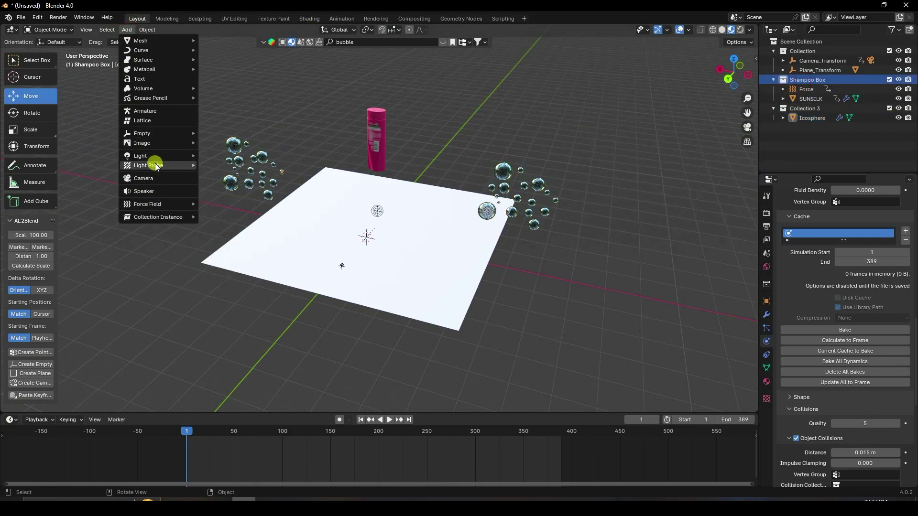
{"action": "mouse_move", "coordinate": [202, 153]}
{"action": "left_click", "coordinate": [229, 168]}
{"action": "middle_click_drag", "start_coordinate": [303, 205], "coordinate": [378, 197]}
{"action": "left_click_drag", "start_coordinate": [368, 209], "coordinate": [384, 198]}
{"action": "middle_click_drag", "start_coordinate": [384, 198], "coordinate": [394, 159]}
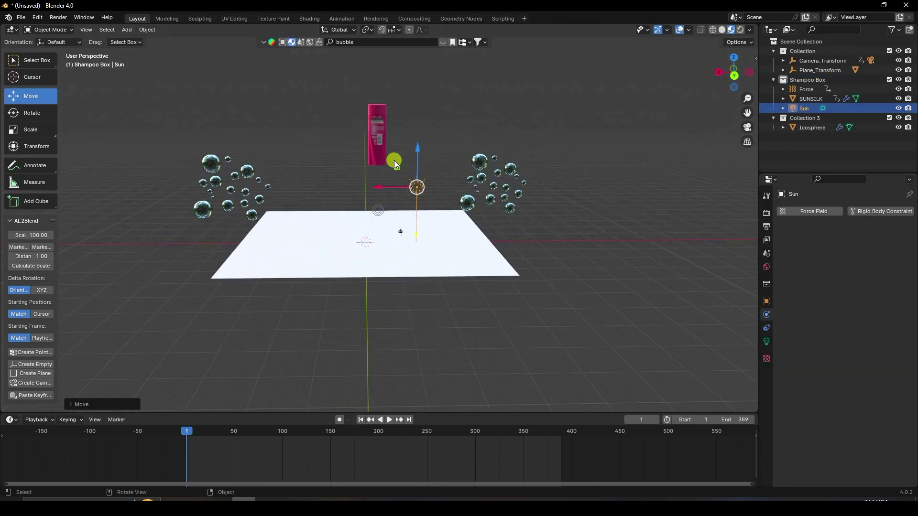
{"action": "left_click_drag", "start_coordinate": [417, 149], "coordinate": [421, 125]}
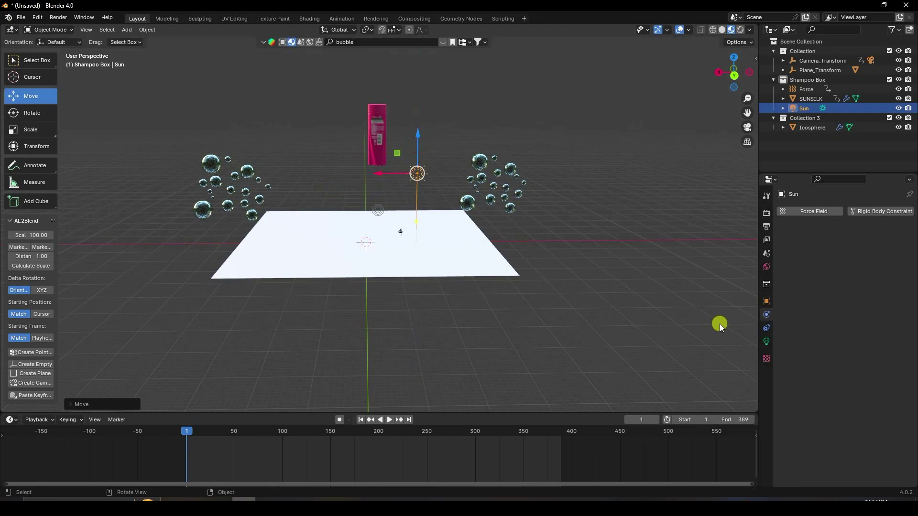
Reset the Sun's Z rotation to 0° and tilt it to about -27° on Y
{"action": "left_click", "coordinate": [767, 301]}
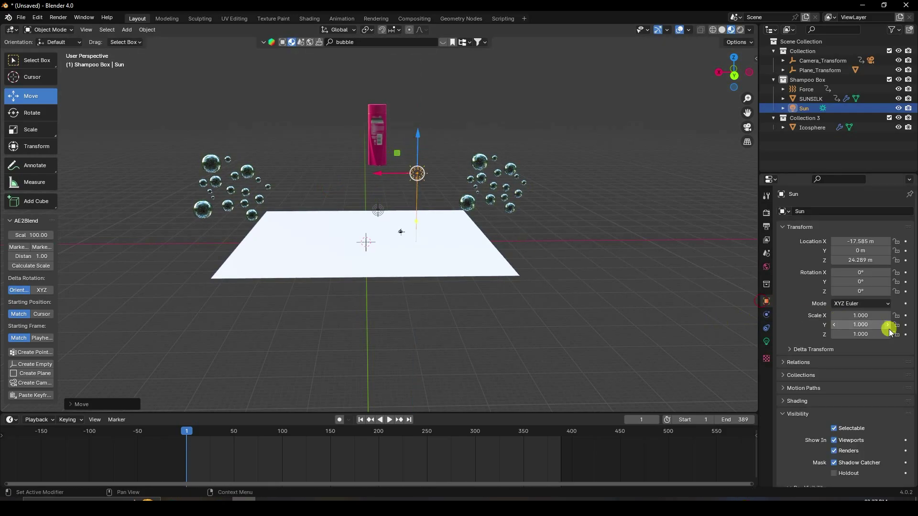
{"action": "left_click", "coordinate": [855, 291]}
{"action": "type", "text": "0"}
{"action": "key", "text": "Return"}
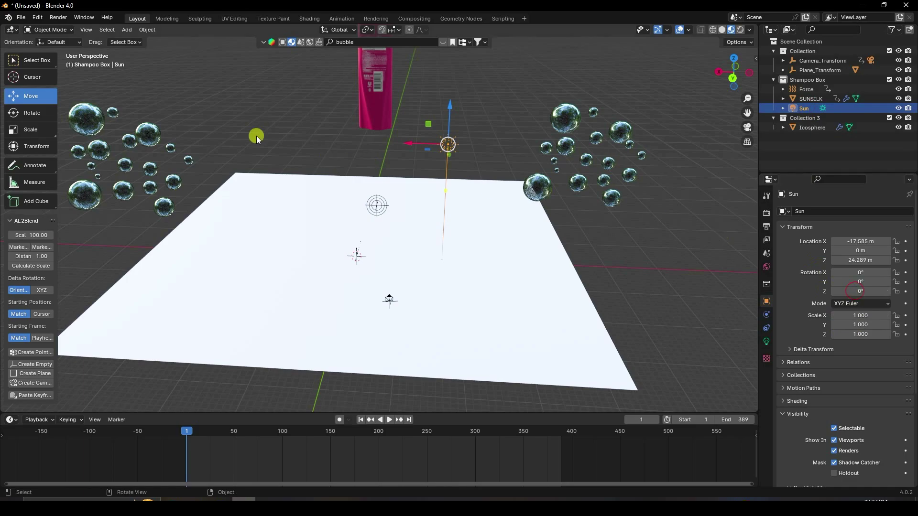
{"action": "left_click", "coordinate": [25, 117]}
{"action": "left_click_drag", "start_coordinate": [470, 119], "coordinate": [486, 131]}
{"action": "middle_click_drag", "start_coordinate": [518, 81], "coordinate": [455, 194]}
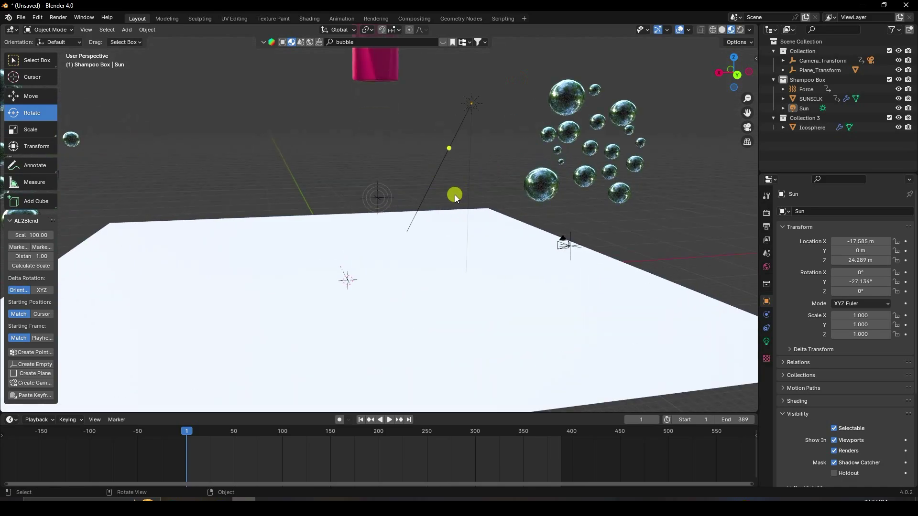
{"action": "left_click", "coordinate": [467, 183]}
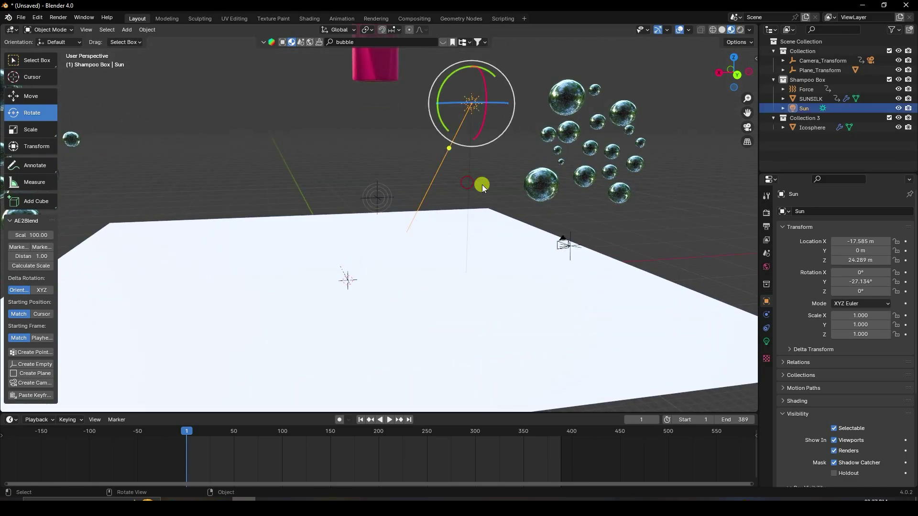
Give the Sun a strength of 1.5 and an angle of 20°
{"action": "left_click", "coordinate": [802, 109]}
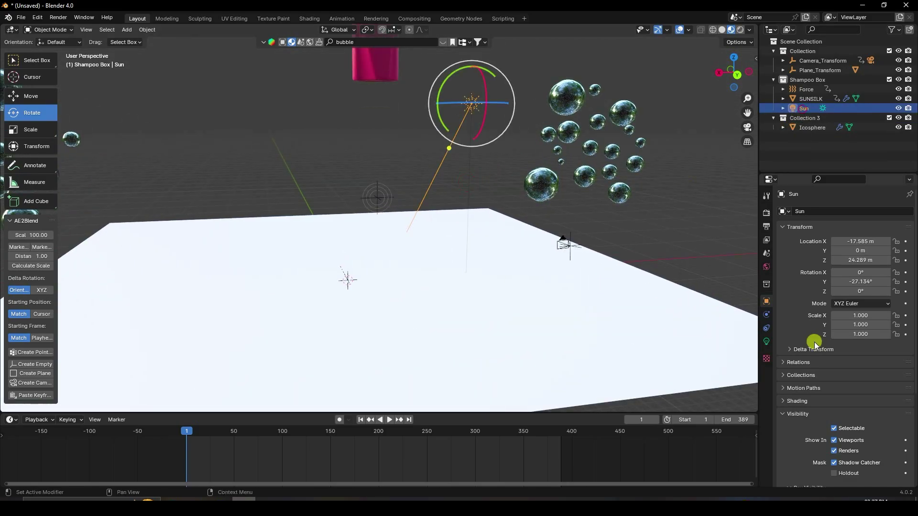
{"action": "left_click", "coordinate": [767, 342]}
{"action": "left_click", "coordinate": [863, 278]}
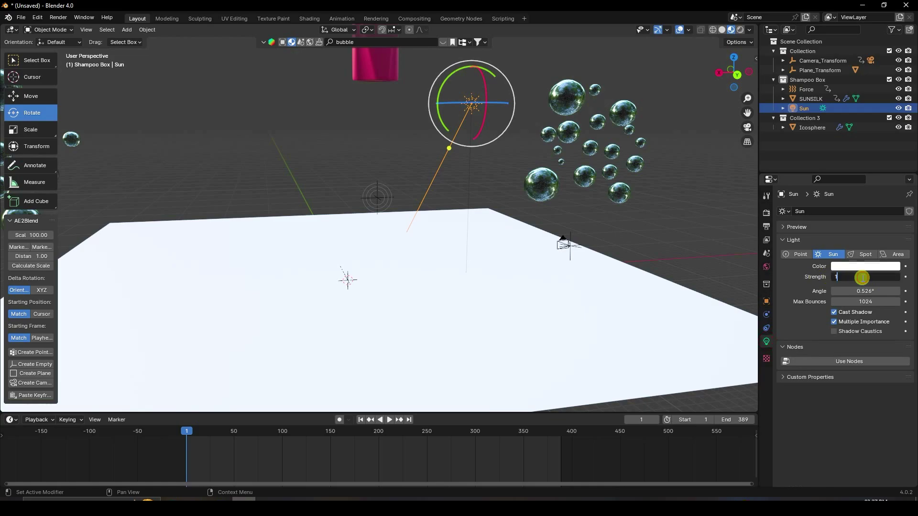
{"action": "key", "text": "Return"}
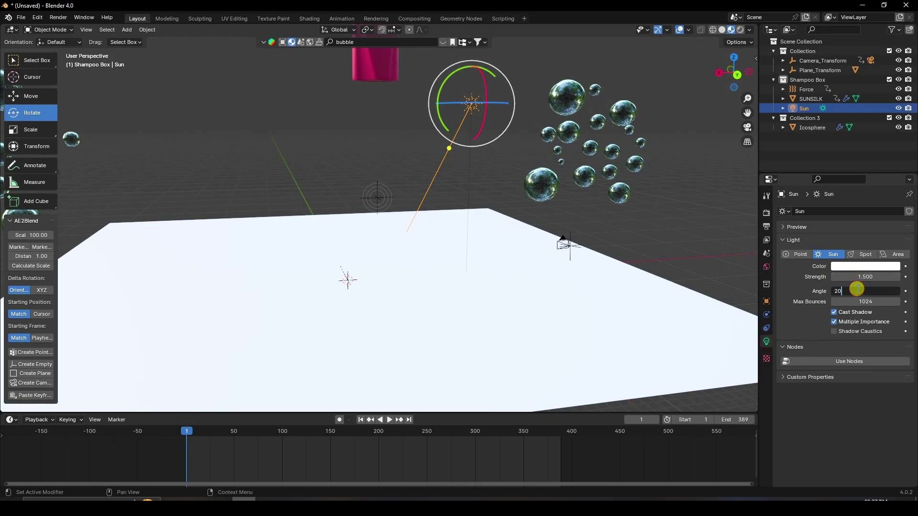
{"action": "key", "text": "Return"}
{"action": "middle_click_drag", "start_coordinate": [707, 251], "coordinate": [593, 239]}
Bake the Icosphere bubbles' cloth simulation over frames 1–389
{"action": "left_click", "coordinate": [813, 127]}
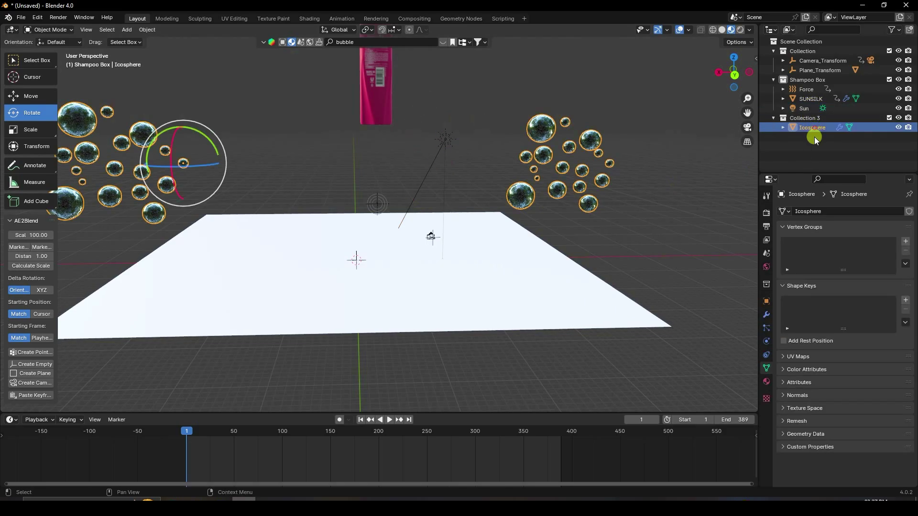
{"action": "left_click", "coordinate": [766, 342]}
{"action": "scroll", "coordinate": [811, 347], "scroll_direction": "down", "scroll_amount": 12}
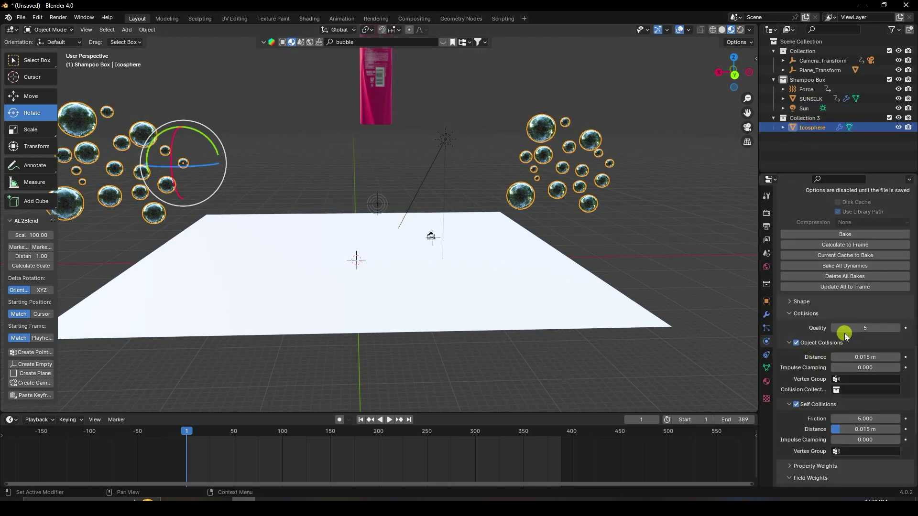
{"action": "scroll", "coordinate": [860, 276], "scroll_direction": "up", "scroll_amount": 2}
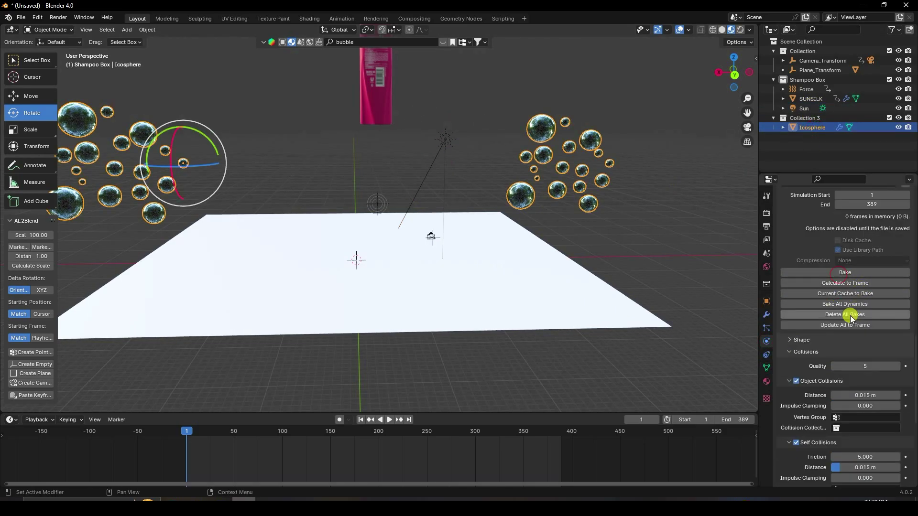
{"action": "left_click", "coordinate": [840, 272]}
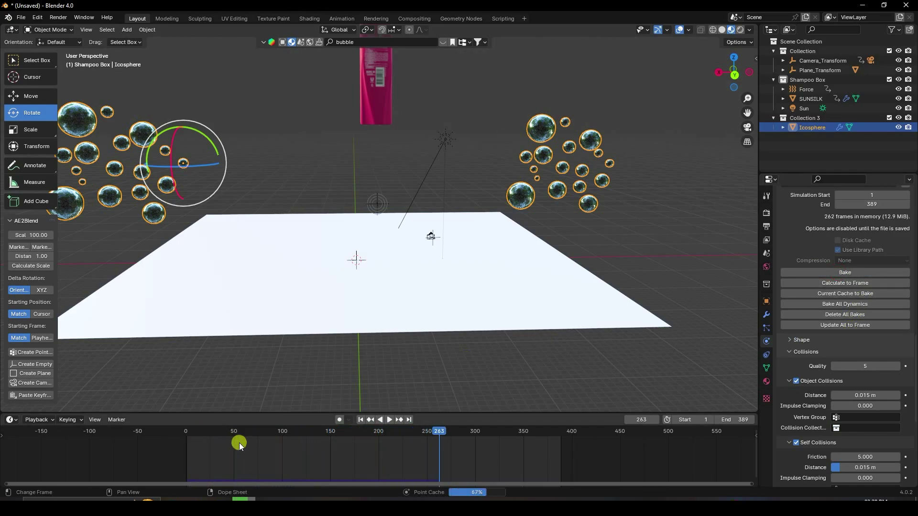
Play the baked bubbles, pause at frame 156, and switch the viewport to solid shading
{"action": "left_click", "coordinate": [388, 420]}
{"action": "left_click", "coordinate": [623, 188]}
{"action": "scroll", "coordinate": [423, 174], "scroll_direction": "up", "scroll_amount": 3}
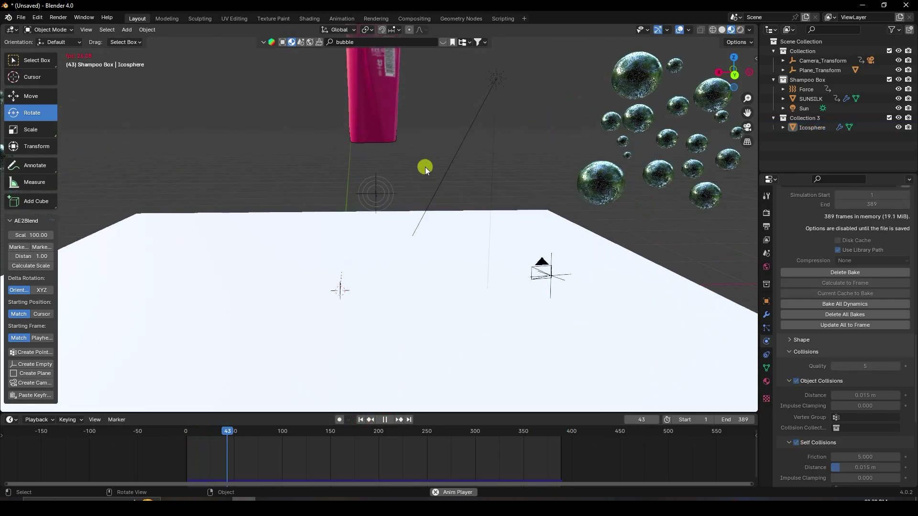
{"action": "scroll", "coordinate": [383, 162], "scroll_direction": "down", "scroll_amount": 3}
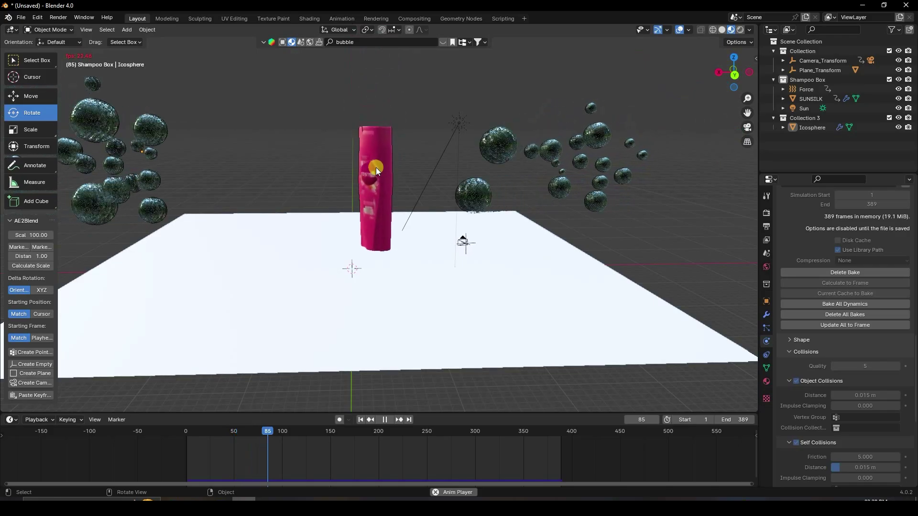
{"action": "scroll", "coordinate": [383, 185], "scroll_direction": "up", "scroll_amount": 5}
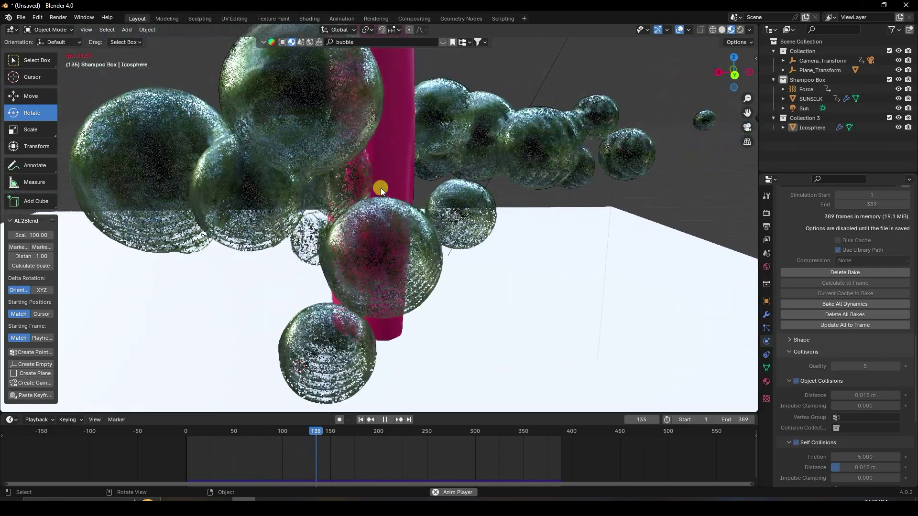
{"action": "scroll", "coordinate": [380, 188], "scroll_direction": "down", "scroll_amount": 4}
{"action": "left_click", "coordinate": [385, 420]}
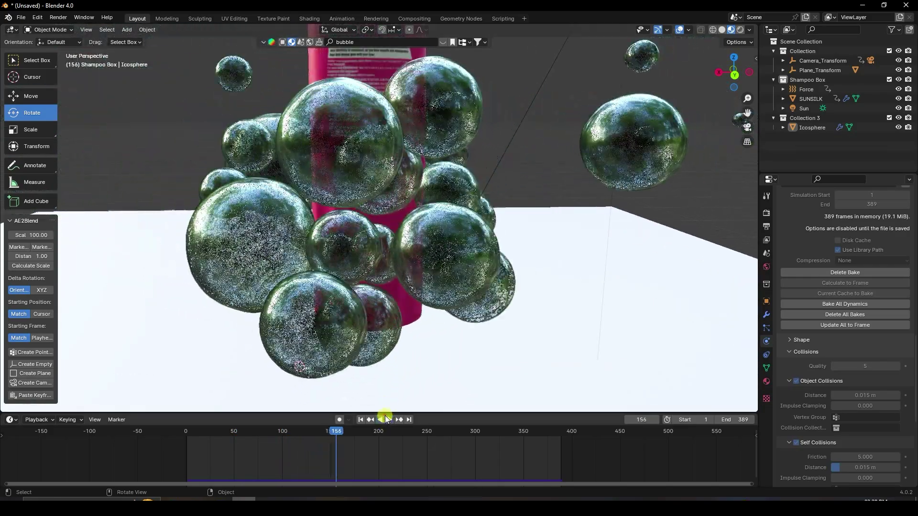
{"action": "left_click", "coordinate": [748, 30]}
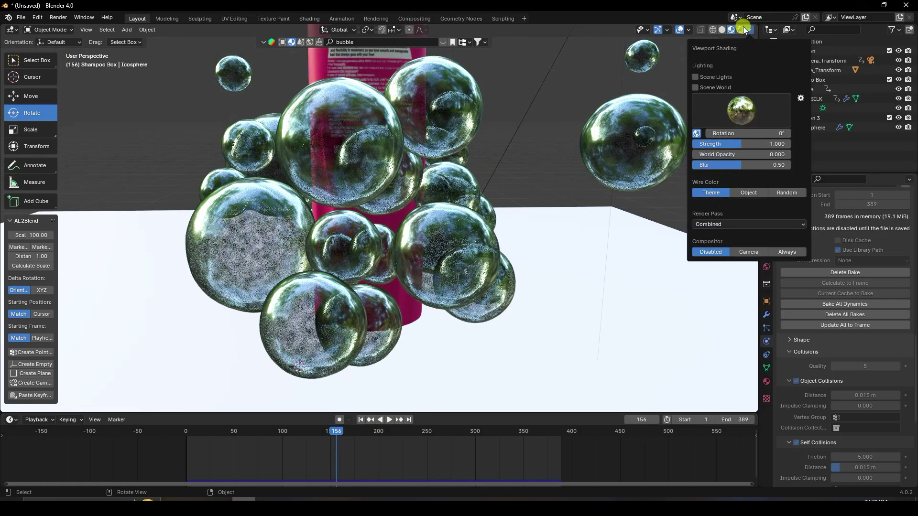
{"action": "left_click", "coordinate": [722, 29]}
Replay the bubble animation from frame 1 and stop at frame 193
{"action": "scroll", "coordinate": [512, 197], "scroll_direction": "down", "scroll_amount": 3}
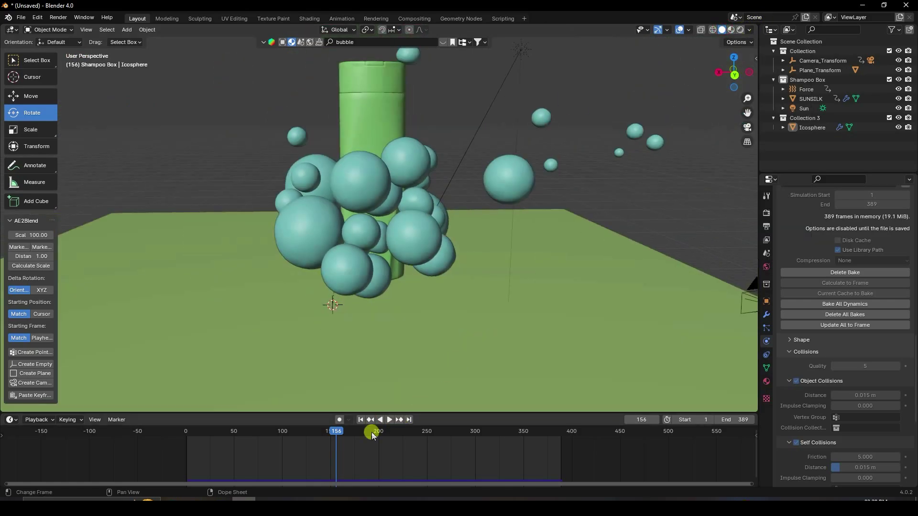
{"action": "left_click", "coordinate": [360, 420]}
{"action": "left_click", "coordinate": [389, 420]}
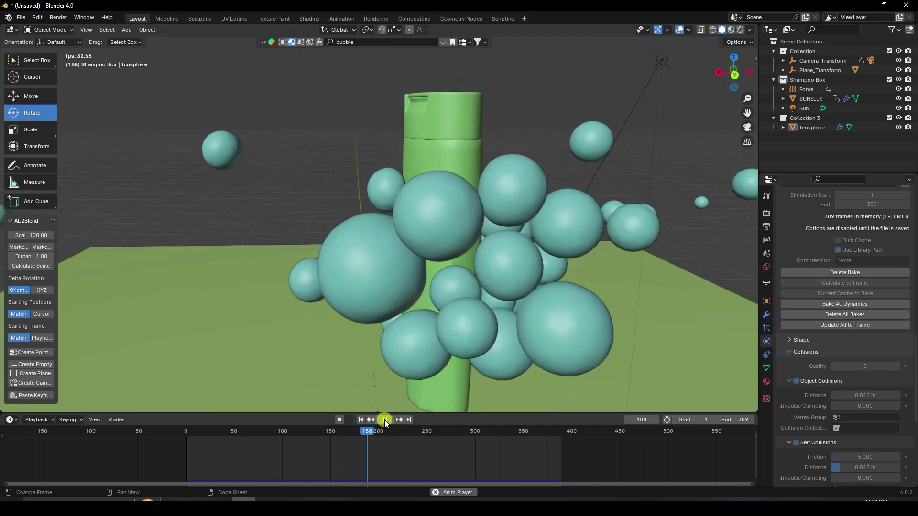
{"action": "left_click", "coordinate": [385, 420]}
Frame the scene through the camera and render frame 193 as a still
{"action": "key", "text": "KP_0"}
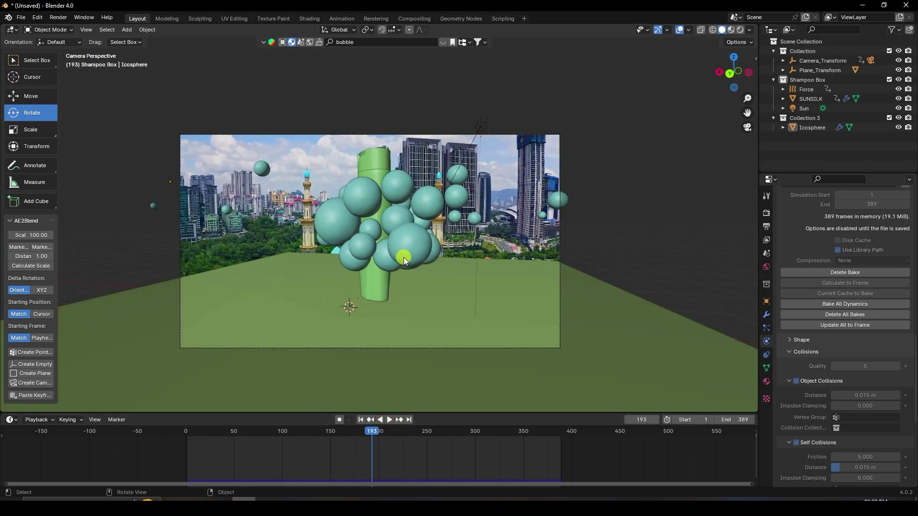
{"action": "key", "text": "Home"}
{"action": "left_click", "coordinate": [58, 18]}
{"action": "left_click", "coordinate": [66, 27]}
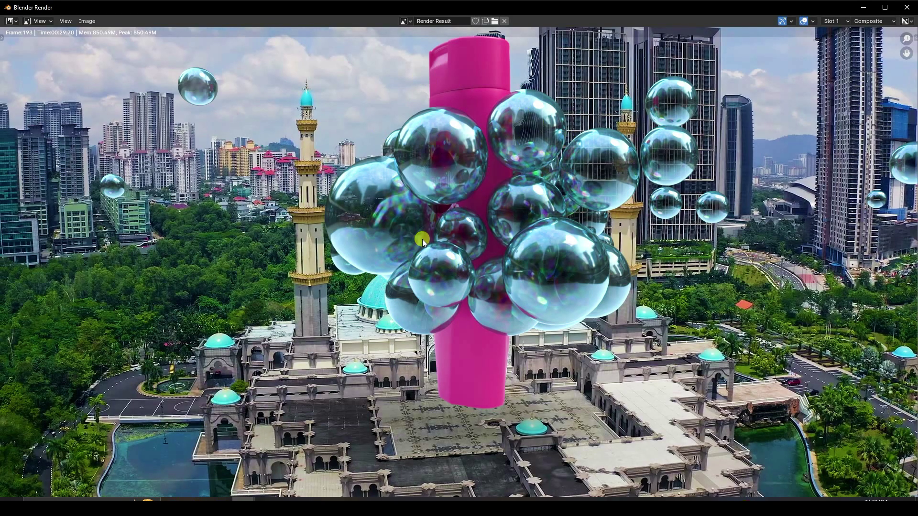
Close the frame 193 render and show the output settings (frames 1–389, PNG to /tmp/)
{"action": "scroll", "coordinate": [422, 239], "scroll_direction": "down", "scroll_amount": 1}
{"action": "left_click", "coordinate": [907, 7]}
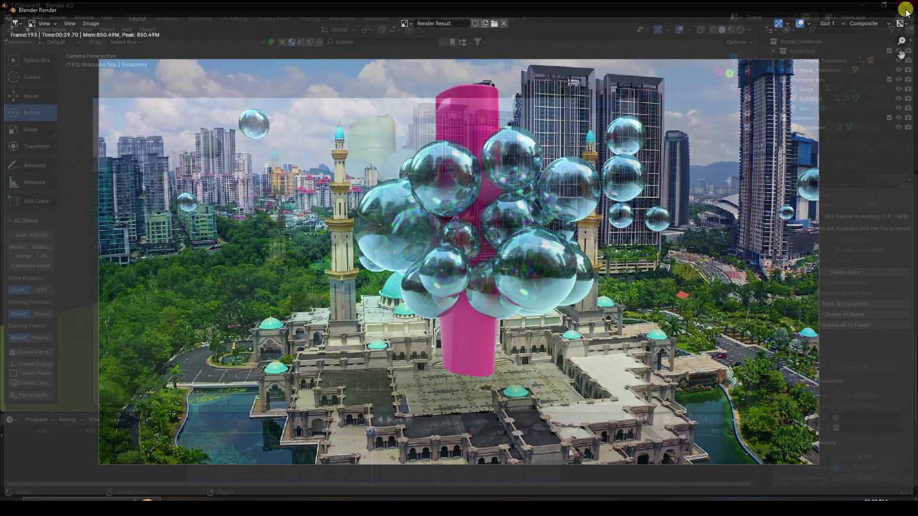
{"action": "left_click", "coordinate": [766, 227]}
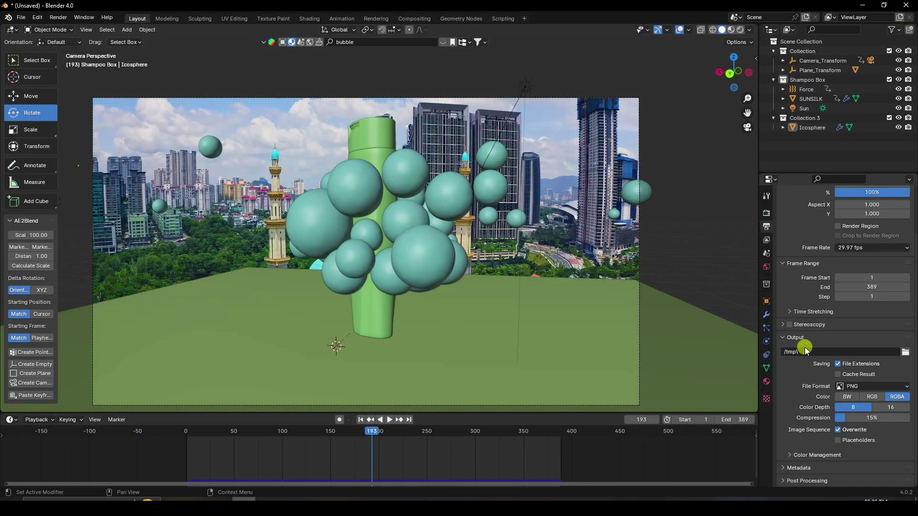
Set the output path to a new Desktop 'New Folder' with file name 1, then rewind to frame 1
{"action": "left_click", "coordinate": [906, 352]}
{"action": "left_click", "coordinate": [218, 165]}
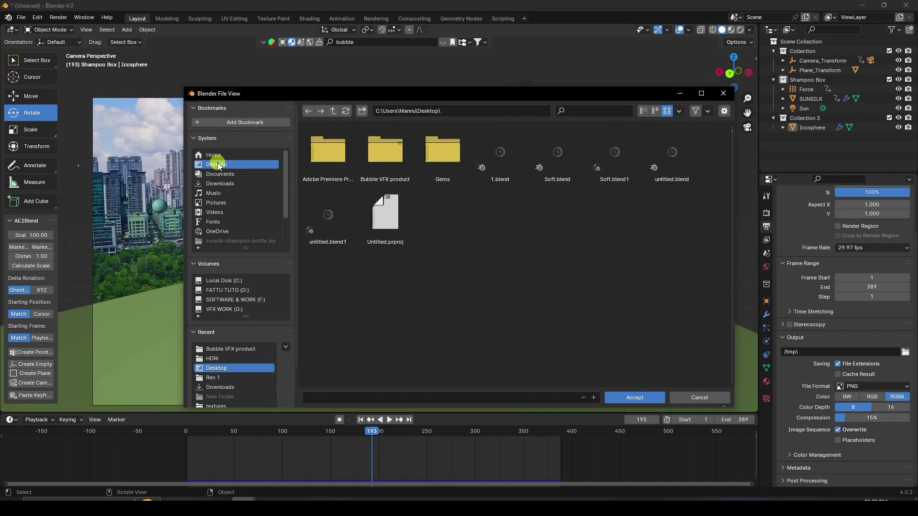
{"action": "right_click", "coordinate": [487, 319]}
{"action": "left_click", "coordinate": [459, 354]}
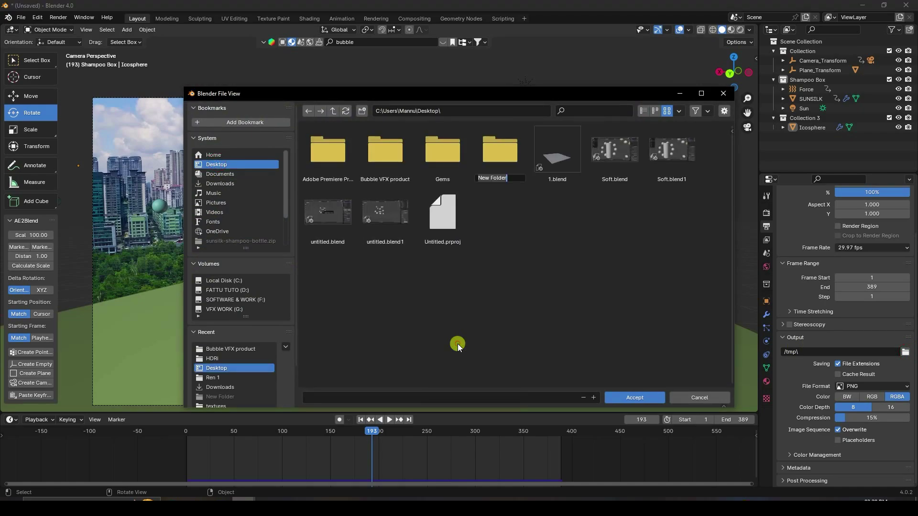
{"action": "key", "text": "Return"}
{"action": "key", "text": "Return"}
{"action": "left_click", "coordinate": [440, 396]}
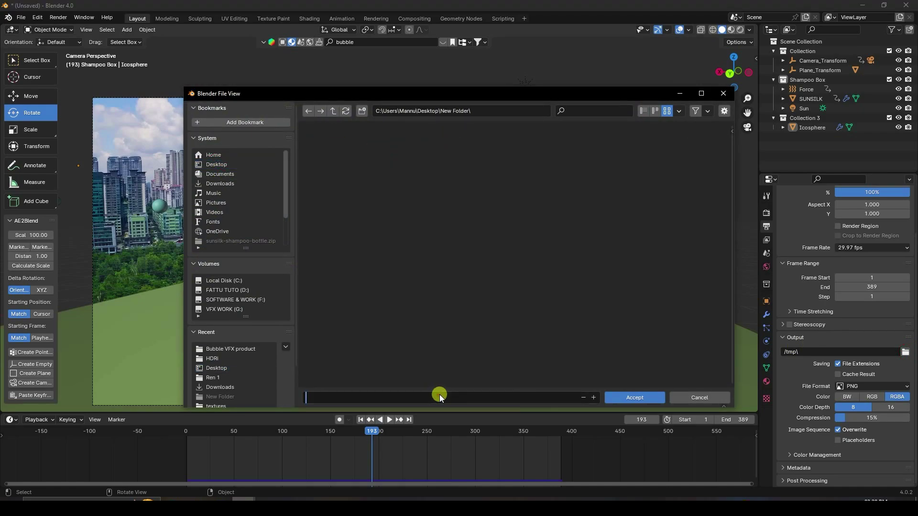
{"action": "type", "text": "1"}
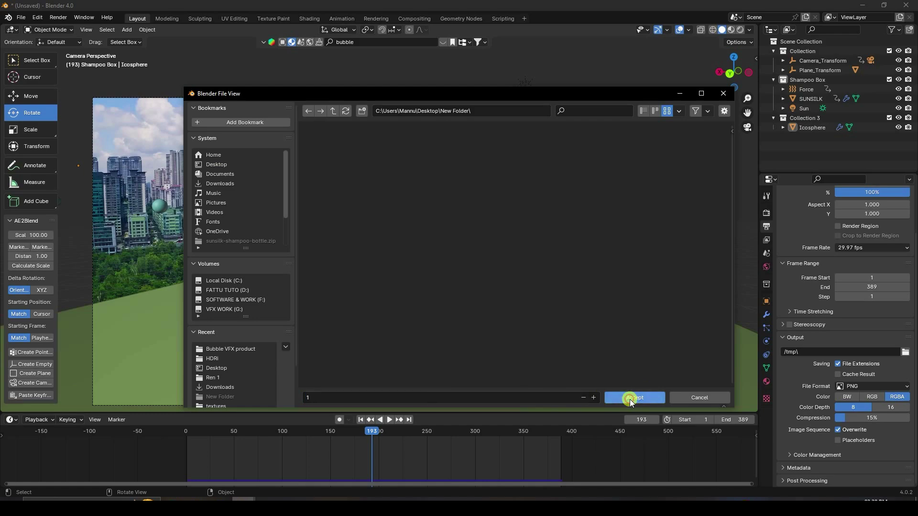
{"action": "left_click", "coordinate": [629, 398]}
{"action": "left_click", "coordinate": [360, 420]}
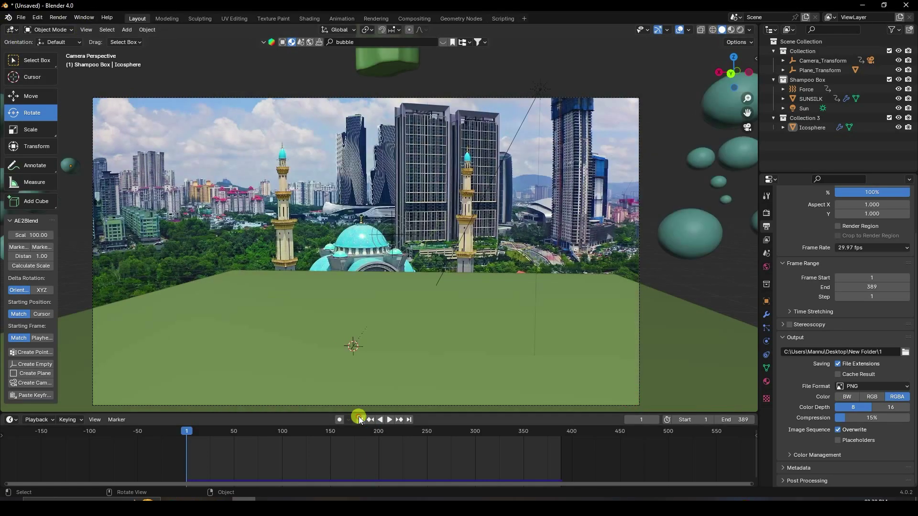
{"action": "left_click", "coordinate": [58, 17]}
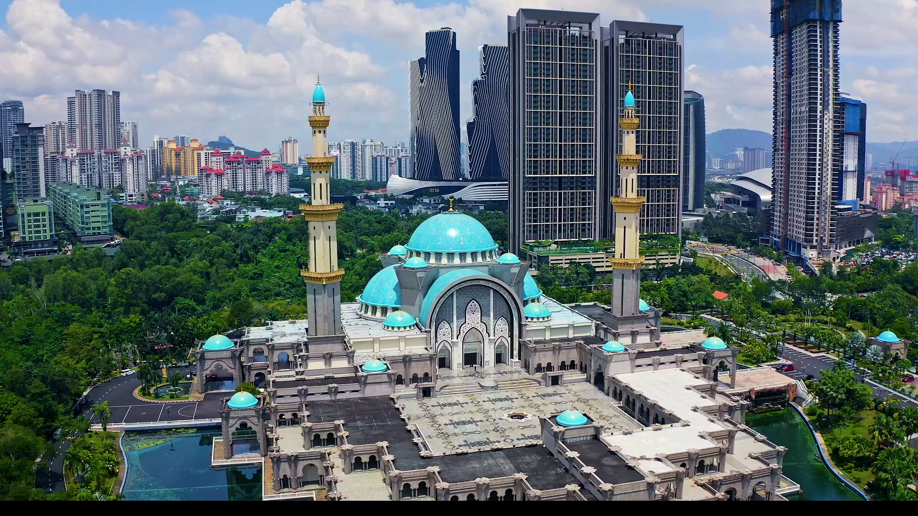